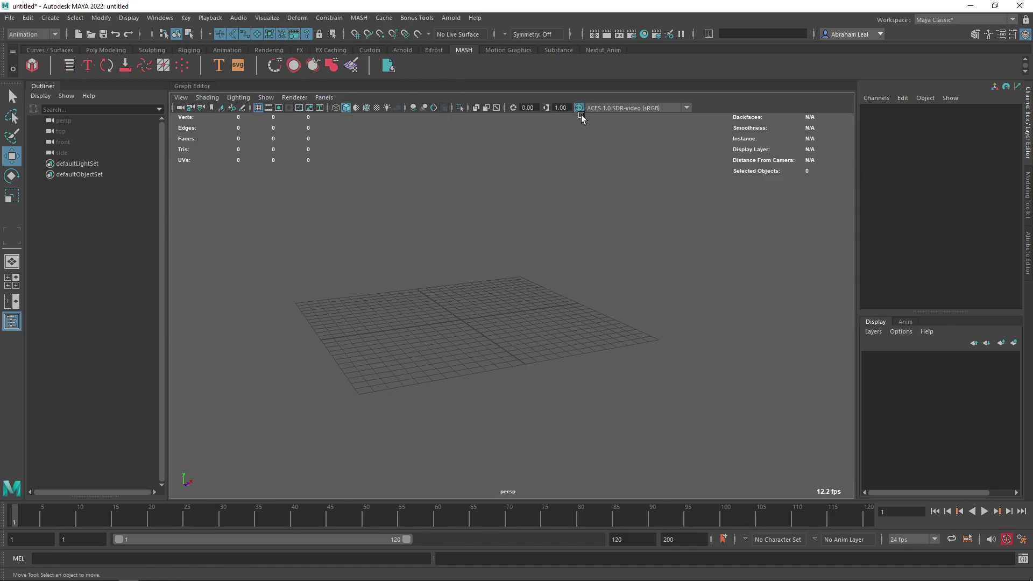
# - Create a polygon cube at the origin and scale it uniformly to about 3.45
pyautogui.keyDown('alt'); pyautogui.moveTo(473, 242); pyautogui.dragTo(447, 245); pyautogui.keyUp('alt')
pyautogui.keyDown('alt'); pyautogui.moveTo(447, 245); pyautogui.dragTo(588, 312, button='right'); pyautogui.keyUp('alt')
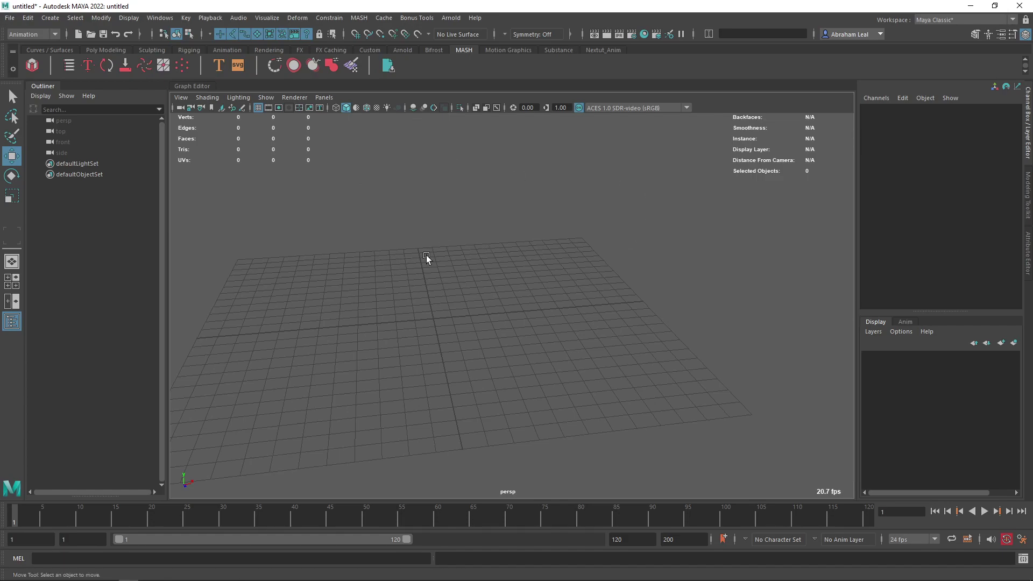
pyautogui.click(90, 51)
pyautogui.click(51, 63)
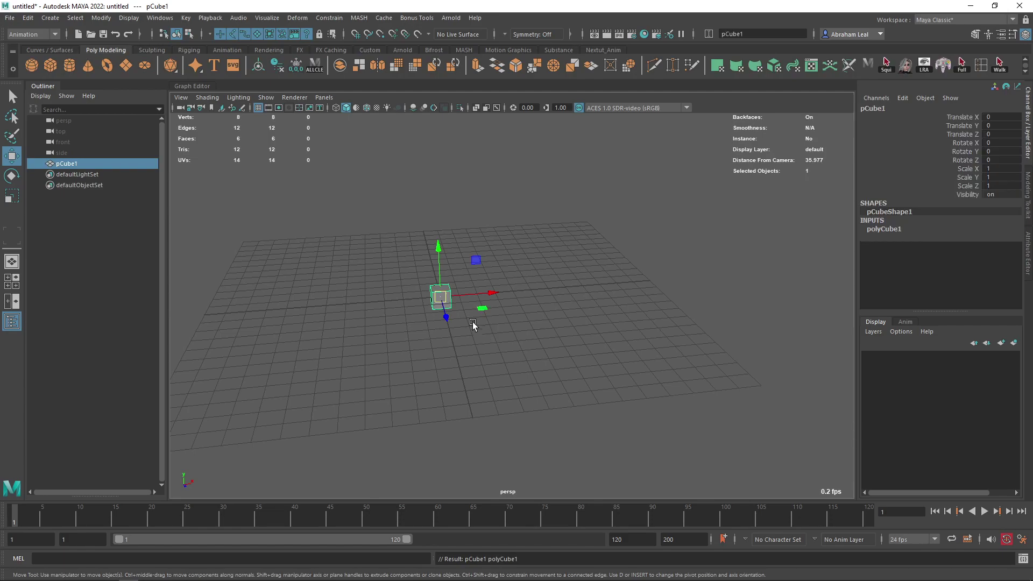
pyautogui.press('r')
pyautogui.moveTo(445, 297); pyautogui.dragTo(494, 290)
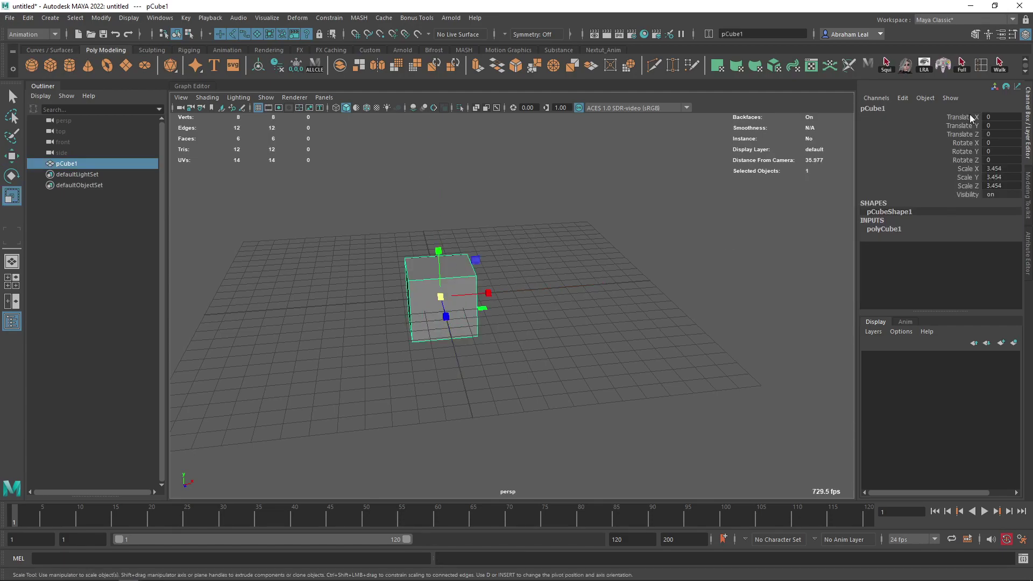
pyautogui.keyDown('alt'); pyautogui.moveTo(508, 244); pyautogui.dragTo(587, 274, button='middle'); pyautogui.keyUp('alt')
pyautogui.keyDown('alt'); pyautogui.moveTo(587, 274); pyautogui.dragTo(471, 275); pyautogui.keyUp('alt')
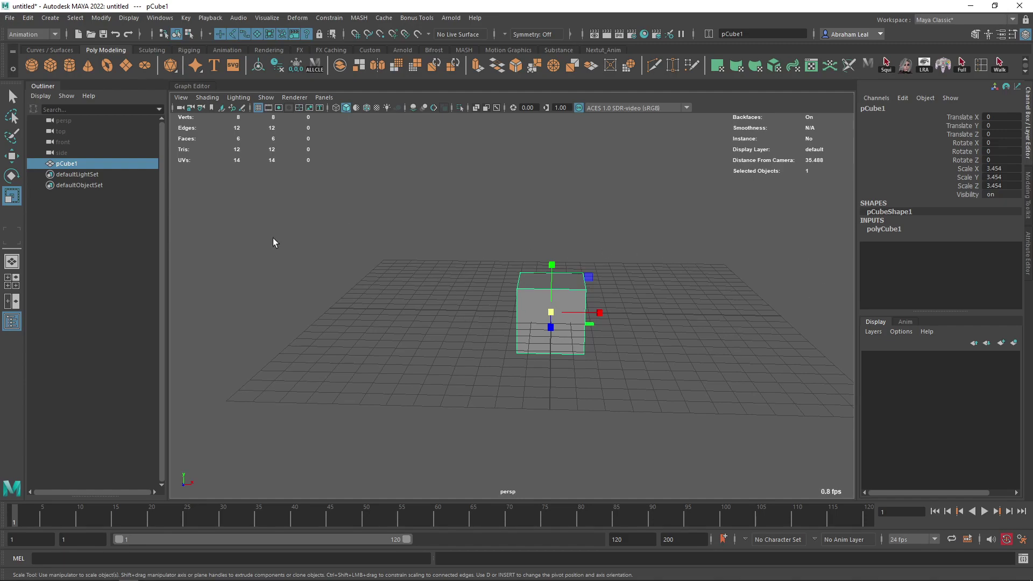
pyautogui.keyDown('alt'); pyautogui.moveTo(623, 283); pyautogui.dragTo(512, 203); pyautogui.keyUp('alt')
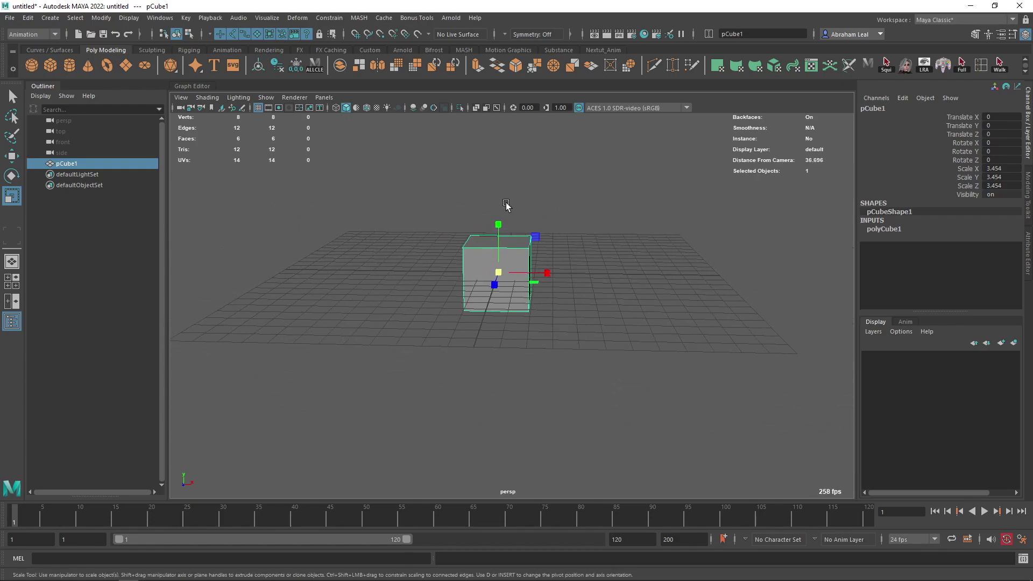
pyautogui.keyDown('alt'); pyautogui.moveTo(556, 256); pyautogui.dragTo(608, 238); pyautogui.keyUp('alt')
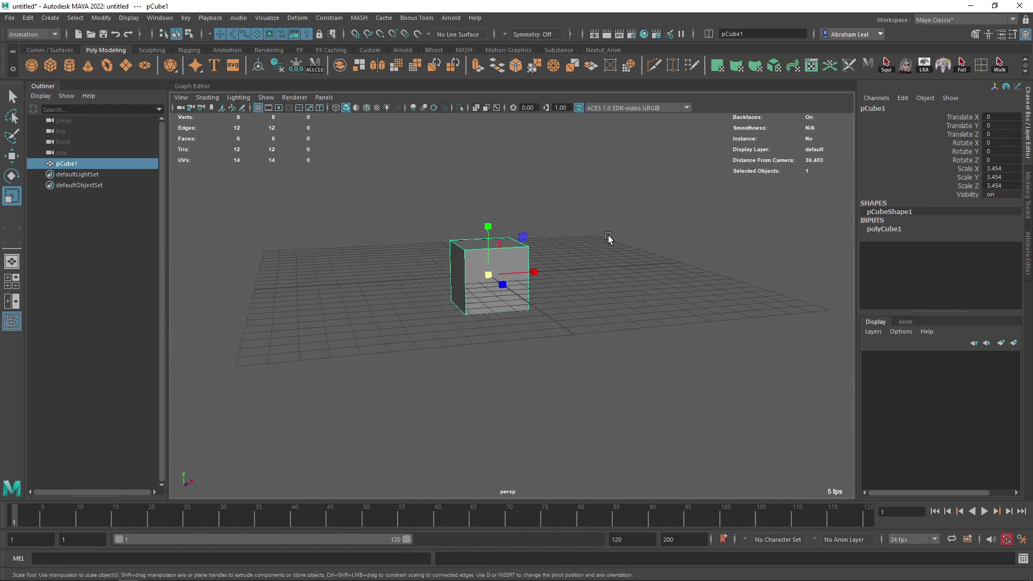
# - Delete the scaled cube from the scene
pyautogui.click(564, 264)
pyautogui.click(462, 284)
pyautogui.press('Delete')
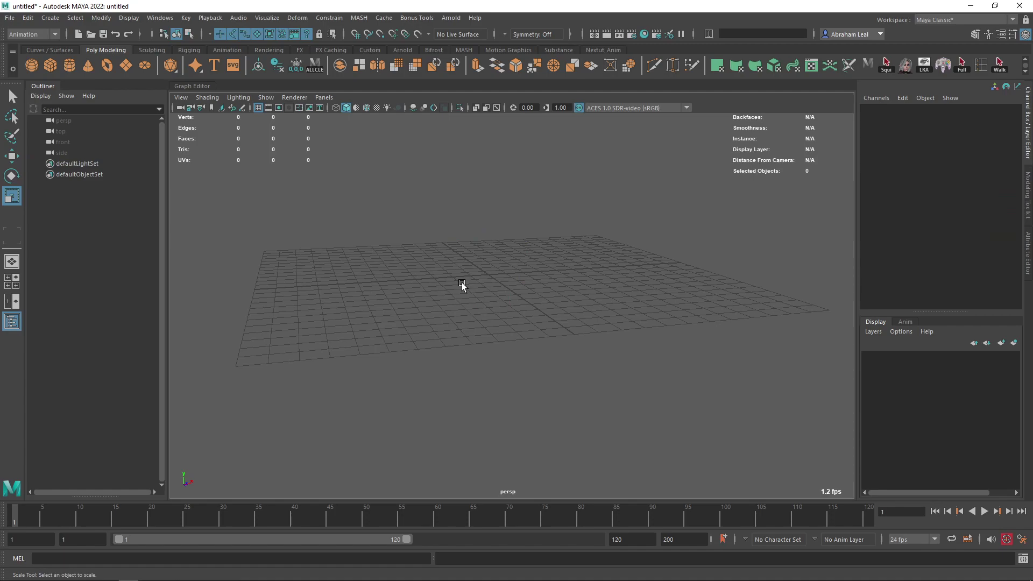
# - Create a polygon cube at the origin with its default size and bring it into close view
pyautogui.keyDown('alt'); pyautogui.moveTo(530, 259); pyautogui.dragTo(514, 288); pyautogui.keyUp('alt')
pyautogui.keyDown('alt'); pyautogui.moveTo(514, 288); pyautogui.dragTo(602, 306, button='right'); pyautogui.keyUp('alt')
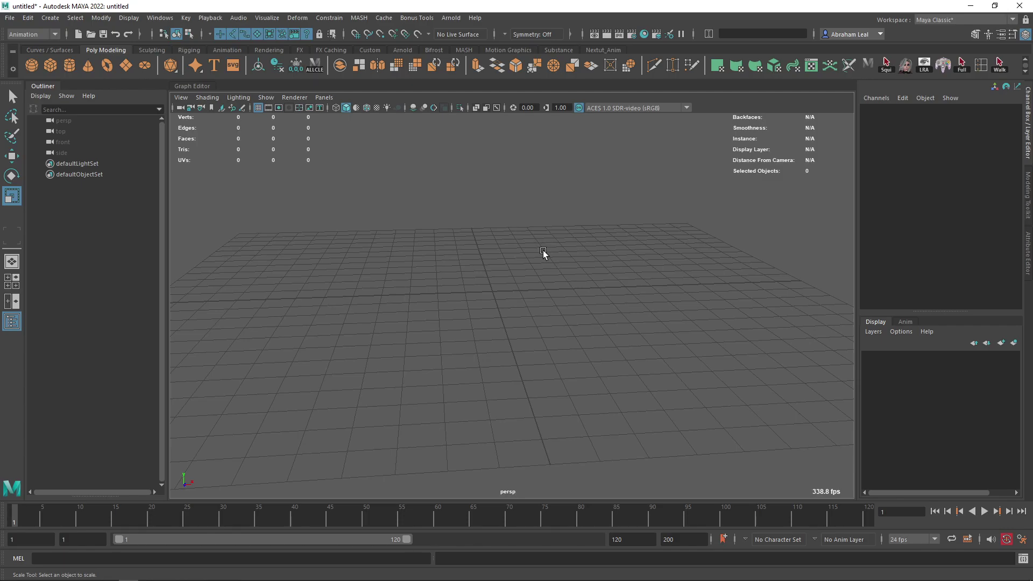
pyautogui.click(50, 65)
pyautogui.keyDown('alt'); pyautogui.moveTo(565, 264); pyautogui.dragTo(526, 270); pyautogui.keyUp('alt')
pyautogui.keyDown('alt'); pyautogui.moveTo(526, 270); pyautogui.dragTo(618, 339, button='right'); pyautogui.keyUp('alt')
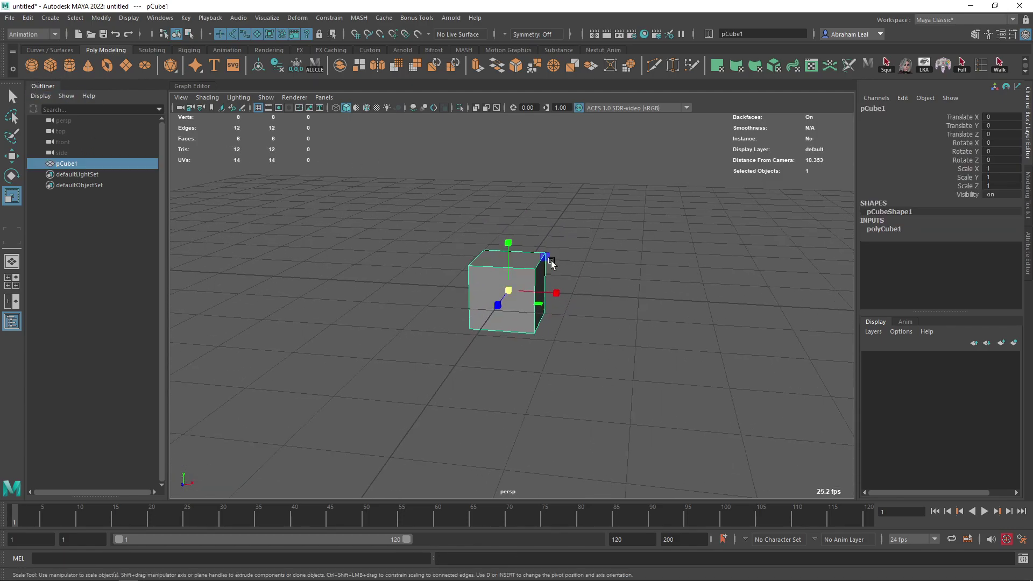
pyautogui.keyDown('alt'); pyautogui.moveTo(292, 285); pyautogui.dragTo(366, 309); pyautogui.keyUp('alt')
pyautogui.keyDown('alt'); pyautogui.moveTo(484, 323); pyautogui.dragTo(603, 355, button='right'); pyautogui.keyUp('alt')
pyautogui.keyDown('alt'); pyautogui.moveTo(397, 244); pyautogui.dragTo(479, 262, button='middle'); pyautogui.keyUp('alt')
pyautogui.keyDown('alt'); pyautogui.moveTo(558, 254); pyautogui.dragTo(809, 296, button='right'); pyautogui.keyUp('alt')
pyautogui.keyDown('alt'); pyautogui.moveTo(469, 224); pyautogui.dragTo(537, 224); pyautogui.keyUp('alt')
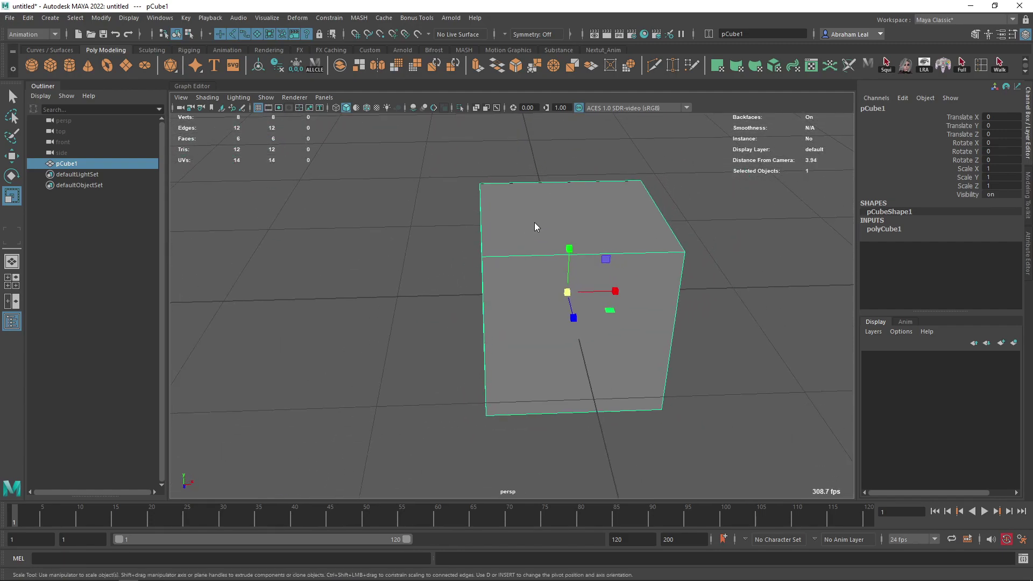
# - Bevel all twelve edges of the cube with the default bevel settings and return to object selection
pyautogui.moveTo(534, 222); pyautogui.dragTo(538, 238, button='right')
pyautogui.moveTo(527, 202); pyautogui.dragTo(531, 195, button='right')
pyautogui.moveTo(708, 156); pyautogui.dragTo(323, 567)
pyautogui.click(517, 67)
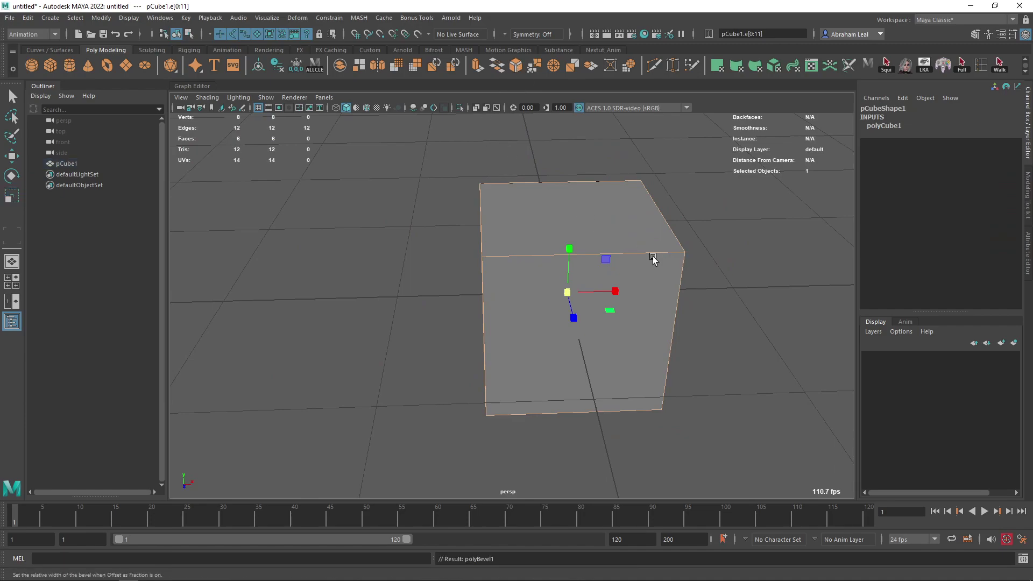
pyautogui.moveTo(605, 258); pyautogui.dragTo(659, 274, button='right')
pyautogui.moveTo(579, 249); pyautogui.dragTo(627, 233, button='right')
pyautogui.scroll(-3, 542, 248)
# - Extrude the beveled cube's front square face with an offset to inset a smaller square within it
pyautogui.moveTo(542, 249); pyautogui.dragTo(543, 280, button='right')
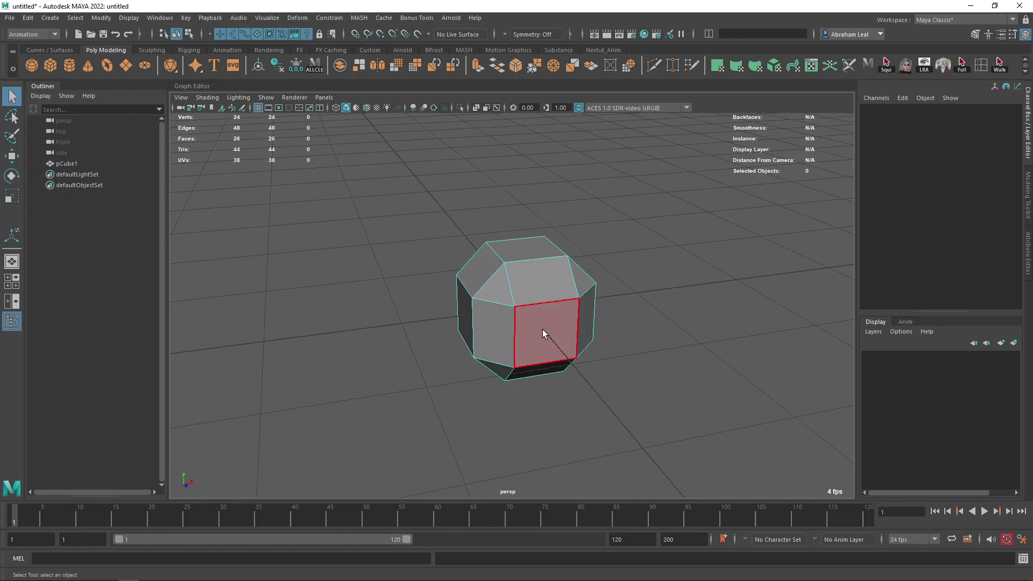
pyautogui.click(544, 335)
pyautogui.keyDown('alt'); pyautogui.moveTo(544, 335); pyautogui.dragTo(513, 271, button='middle'); pyautogui.keyUp('alt')
pyautogui.keyDown('alt'); pyautogui.moveTo(512, 272); pyautogui.dragTo(639, 350, button='right'); pyautogui.keyUp('alt')
pyautogui.hotkey('ctrl', 'e')
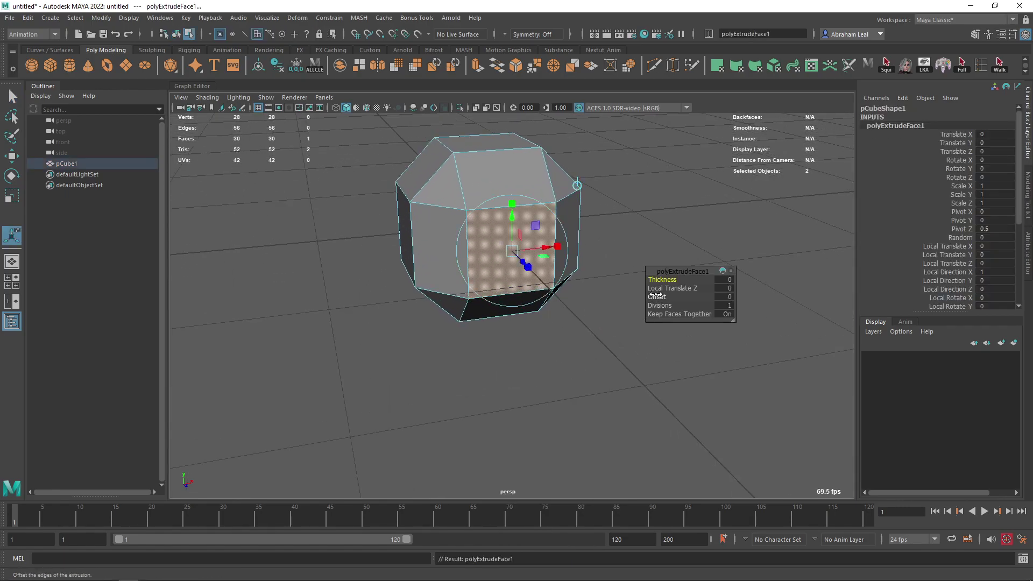
pyautogui.moveTo(653, 296); pyautogui.dragTo(658, 296)
# - Extrude the inset square face inward by about 0.185 to form a recess in the cube
pyautogui.hotkey('ctrl', 'e')
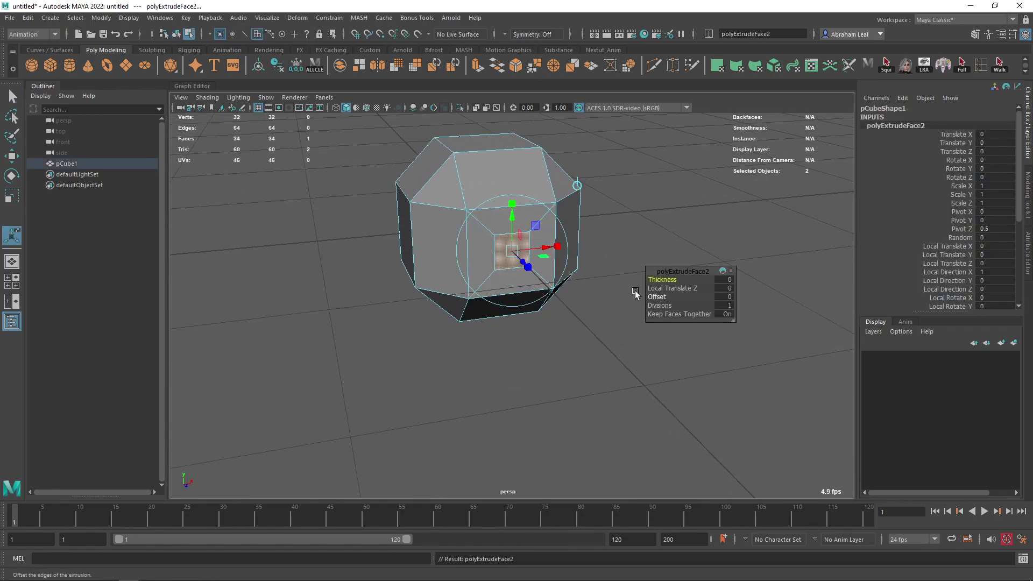
pyautogui.moveTo(524, 265); pyautogui.dragTo(511, 253)
pyautogui.press('q')
pyautogui.moveTo(532, 231); pyautogui.dragTo(607, 173, button='right')
pyautogui.click(609, 172)
pyautogui.scroll(-4, 570, 210)
pyautogui.moveTo(549, 228)
pyautogui.keyDown('alt'); pyautogui.mouseDown()
pyautogui.moveTo(499, 234)
pyautogui.moveTo(549, 250)
pyautogui.moveTo(554, 229)
pyautogui.mouseUp(); pyautogui.keyUp('alt')
pyautogui.click(565, 251)
pyautogui.scroll(10, 554, 229)
pyautogui.scroll(-10, 547, 225)
pyautogui.keyDown('alt'); pyautogui.moveTo(501, 249); pyautogui.dragTo(515, 244); pyautogui.keyUp('alt')
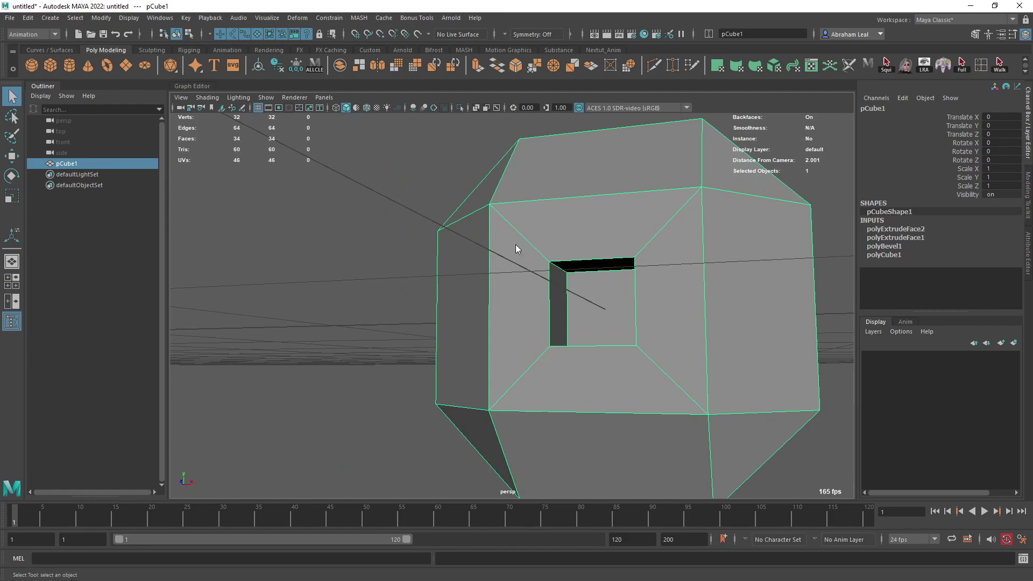
# - Bevel the outer rim edges and the inner floor edges of the square recess
pyautogui.moveTo(516, 245); pyautogui.dragTo(517, 205, button='right')
pyautogui.doubleClick(589, 259)
pyautogui.keyDown('shift'); pyautogui.click(596, 271); pyautogui.keyUp('shift')
pyautogui.keyDown('shift'); pyautogui.click(572, 292); pyautogui.keyUp('shift')
pyautogui.keyDown('alt'); pyautogui.moveTo(575, 292); pyautogui.dragTo(607, 331); pyautogui.keyUp('alt')
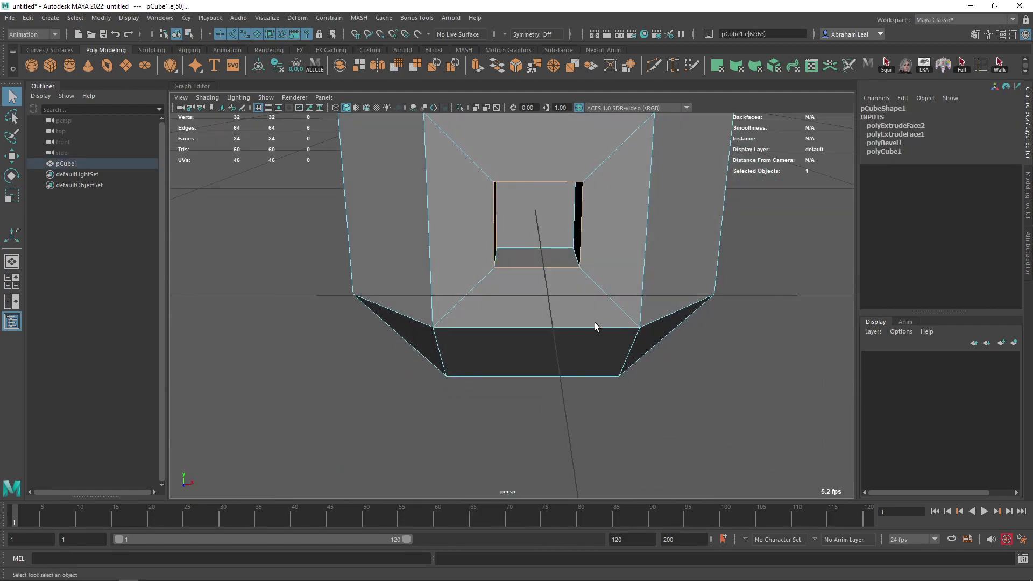
pyautogui.keyDown('shift'); pyautogui.click(541, 250); pyautogui.keyUp('shift')
pyautogui.keyDown('shift'); pyautogui.click(562, 232); pyautogui.keyUp('shift')
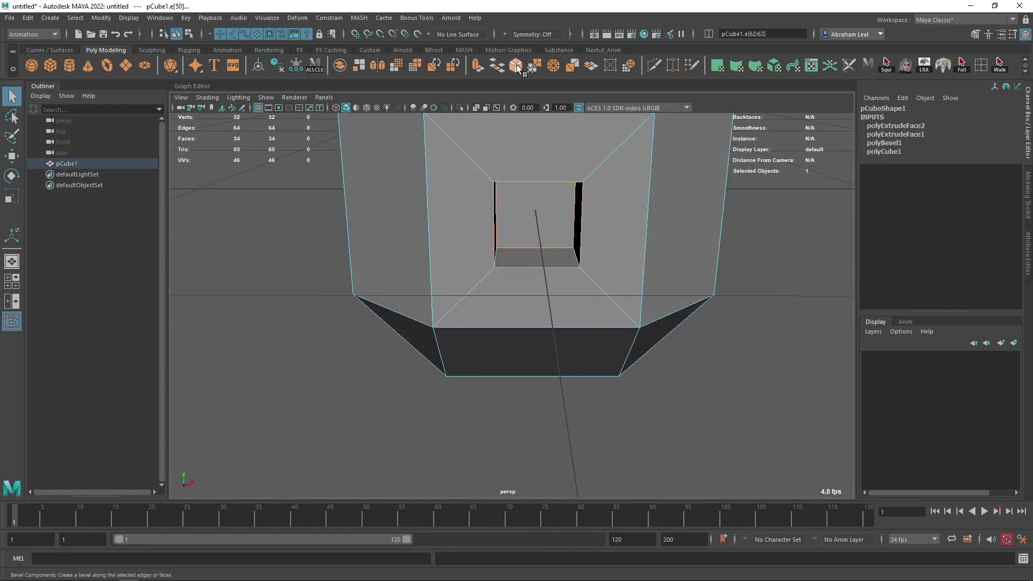
pyautogui.click(515, 66)
# - Reduce the fraction of the recess-edge bevel to make it narrower, and return to object selection
pyautogui.moveTo(575, 185); pyautogui.dragTo(613, 156, button='right')
pyautogui.scroll(-2, 645, 259)
pyautogui.hotkey('ctrl', 'z')
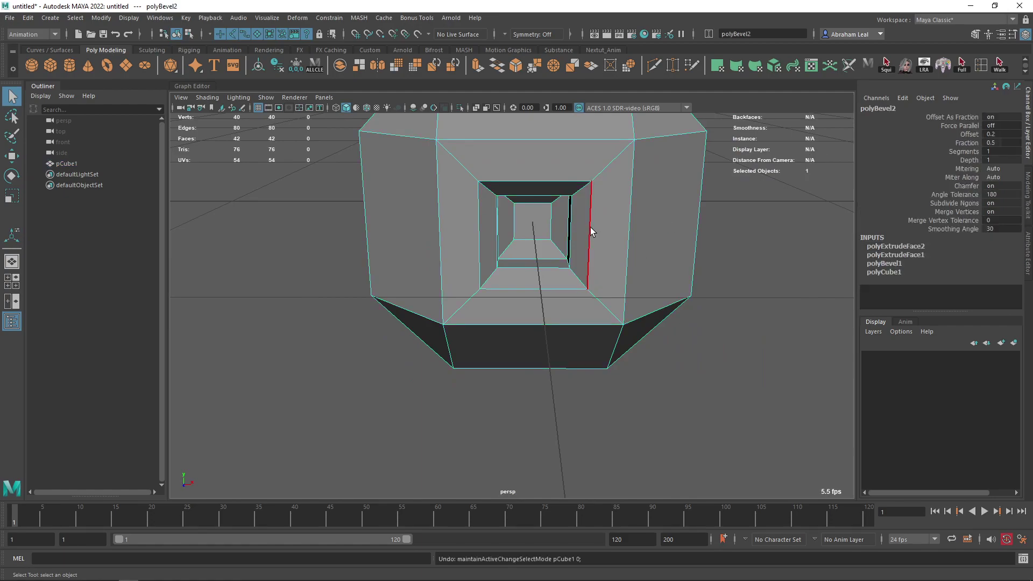
pyautogui.click(897, 246)
pyautogui.scroll(-5, 951, 270)
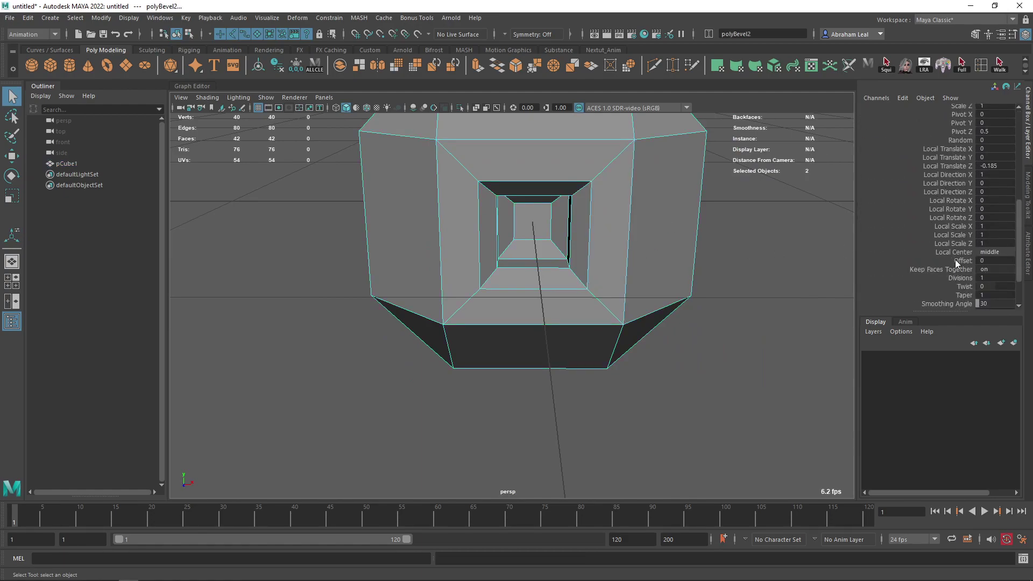
pyautogui.scroll(6, 957, 258)
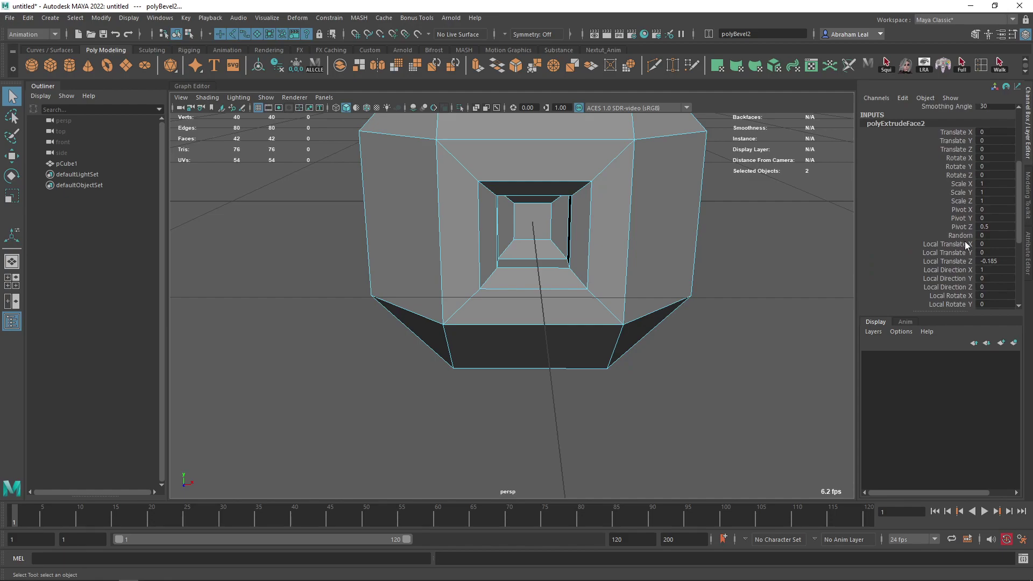
pyautogui.press('t')
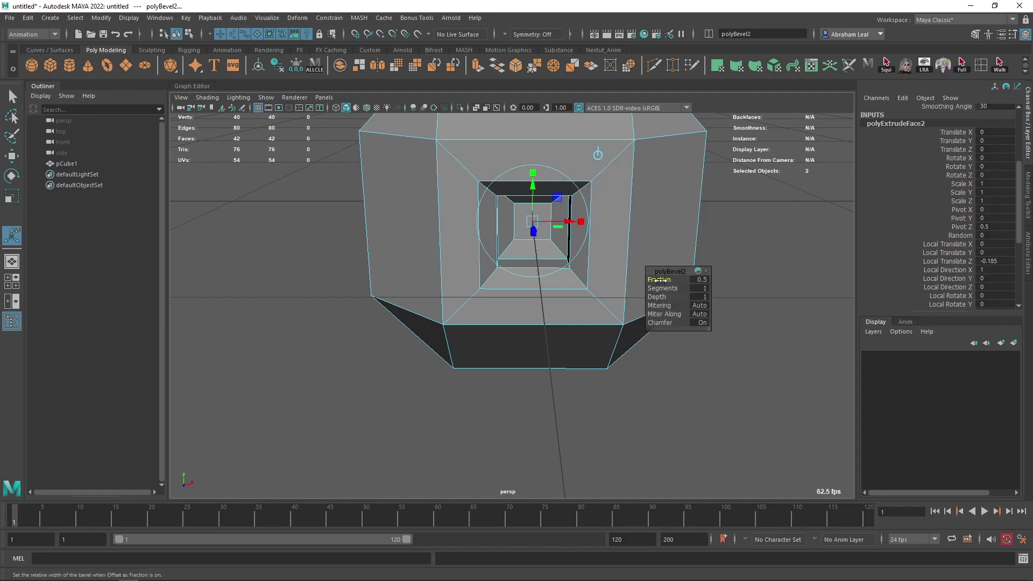
pyautogui.moveTo(648, 276); pyautogui.dragTo(644, 274)
pyautogui.moveTo(629, 210); pyautogui.dragTo(688, 189, button='right')
pyautogui.press('q')
pyautogui.scroll(-1, 615, 227)
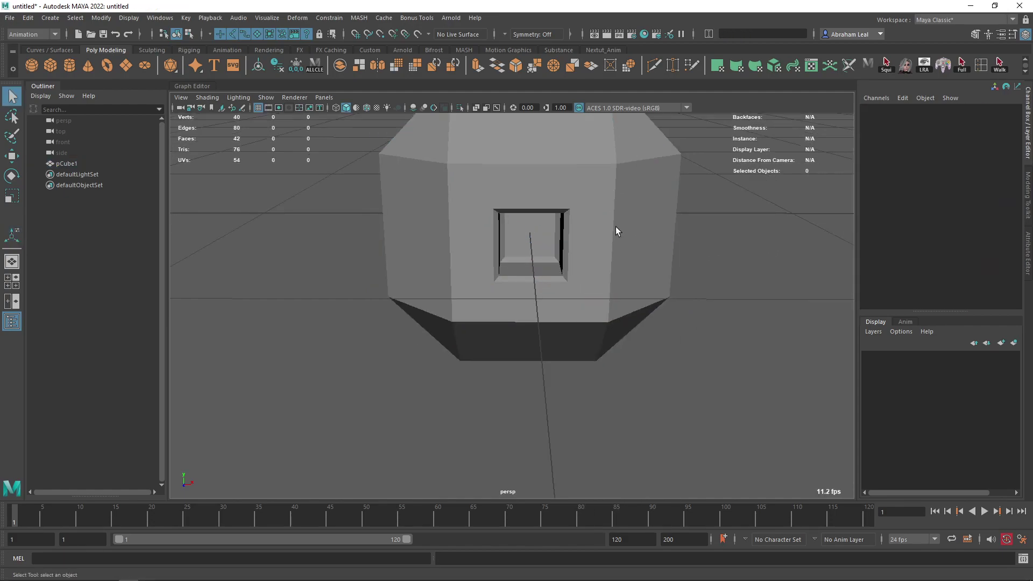
# - Clean up the cube by deleting its history, freezing its transformations and centering its pivot
pyautogui.click(616, 227)
pyautogui.click(276, 65)
pyautogui.click(295, 65)
pyautogui.click(259, 68)
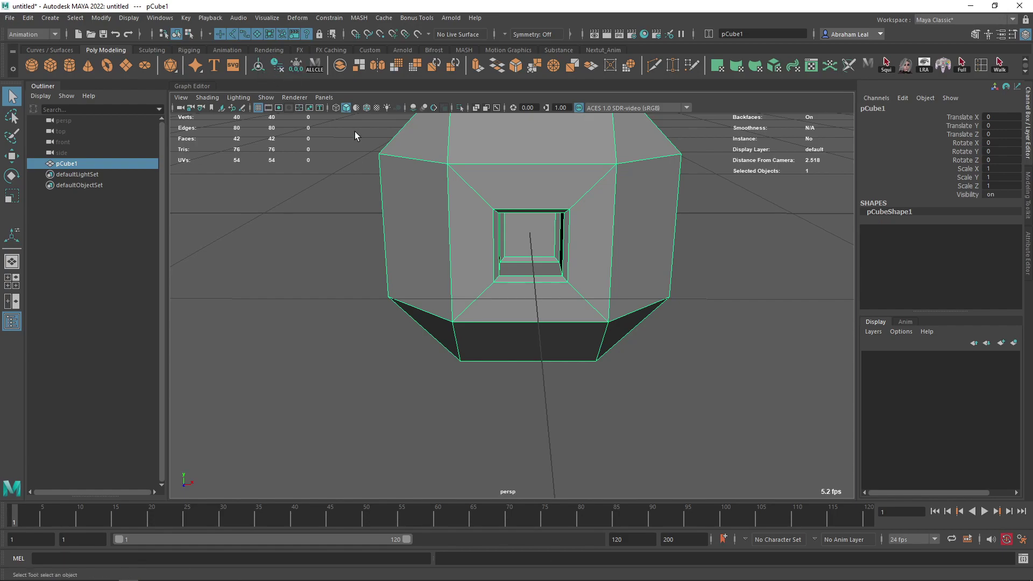
# - Frame the cube in the viewport and rename it OriginCube
pyautogui.scroll(-5, 485, 231)
pyautogui.keyDown('alt'); pyautogui.moveTo(495, 242); pyautogui.dragTo(566, 214); pyautogui.keyUp('alt')
pyautogui.press('f')
pyautogui.doubleClick(67, 163)
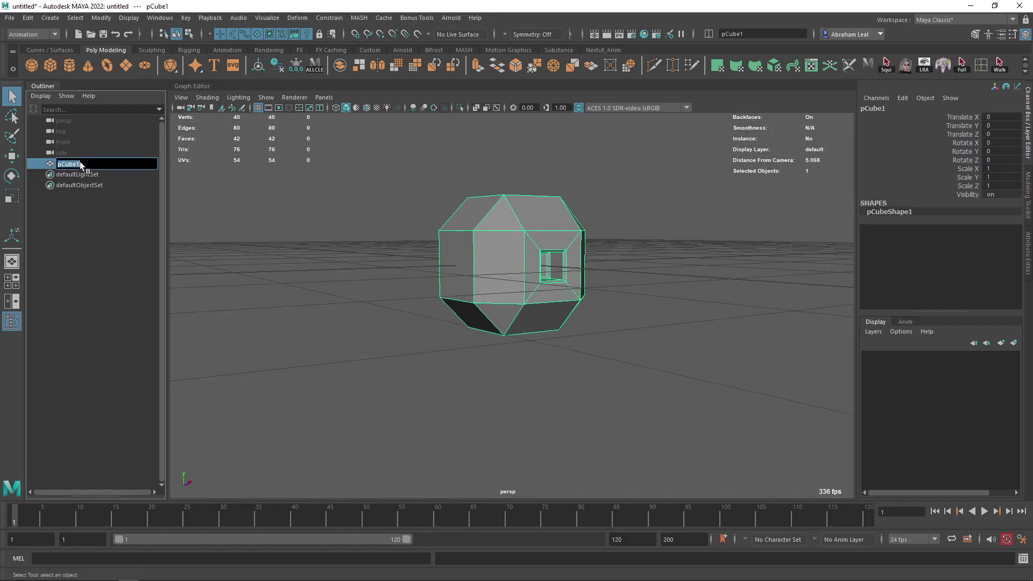
pyautogui.write('OriginCube')
pyautogui.press('Return')
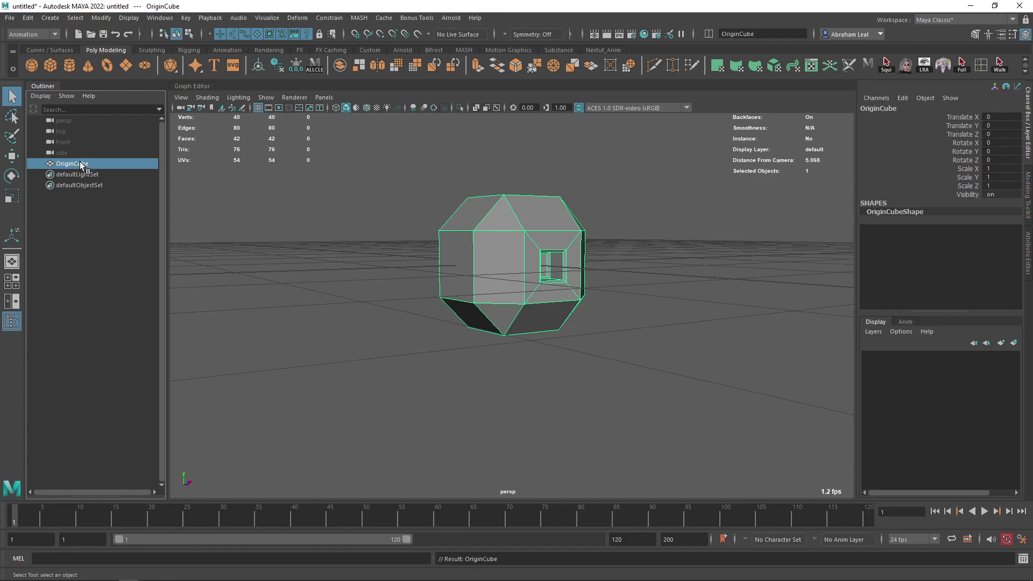
# - Search the Plug-in Manager for mash to check whether the MASH plug-in is loaded
pyautogui.keyDown('alt'); pyautogui.moveTo(592, 260); pyautogui.dragTo(576, 284, button='middle'); pyautogui.keyUp('alt')
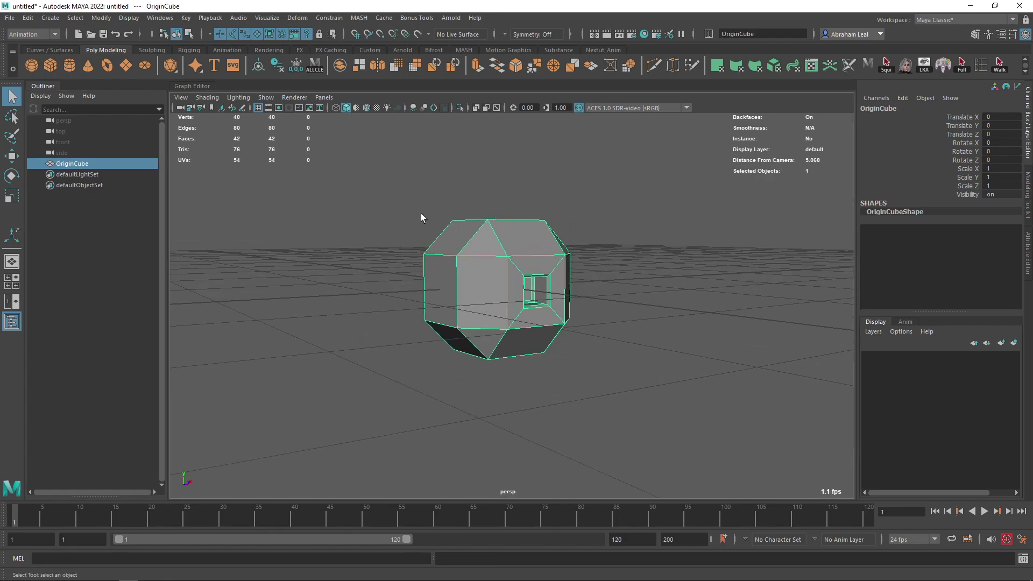
pyautogui.click(464, 49)
pyautogui.click(164, 17)
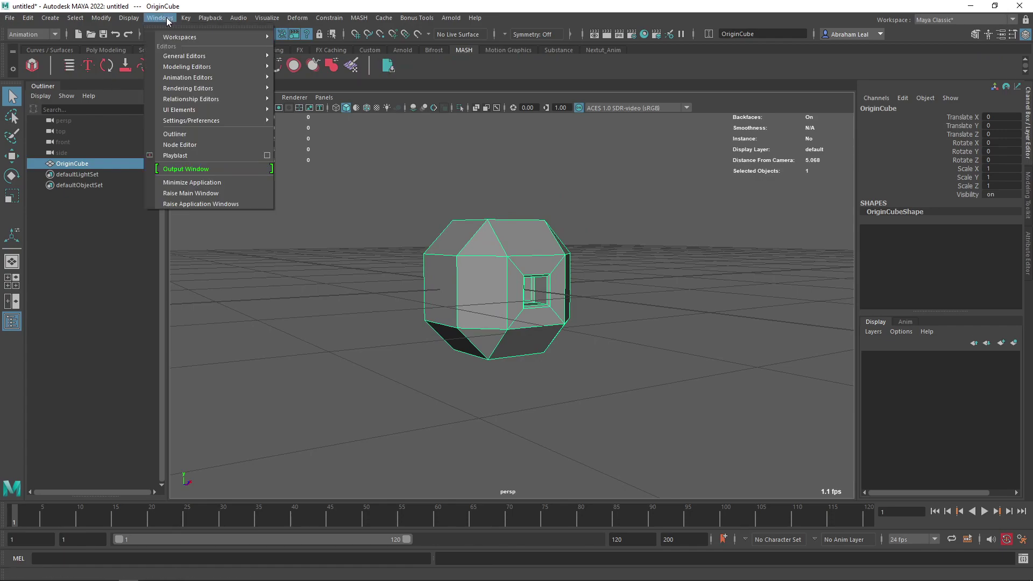
pyautogui.moveTo(190, 120)
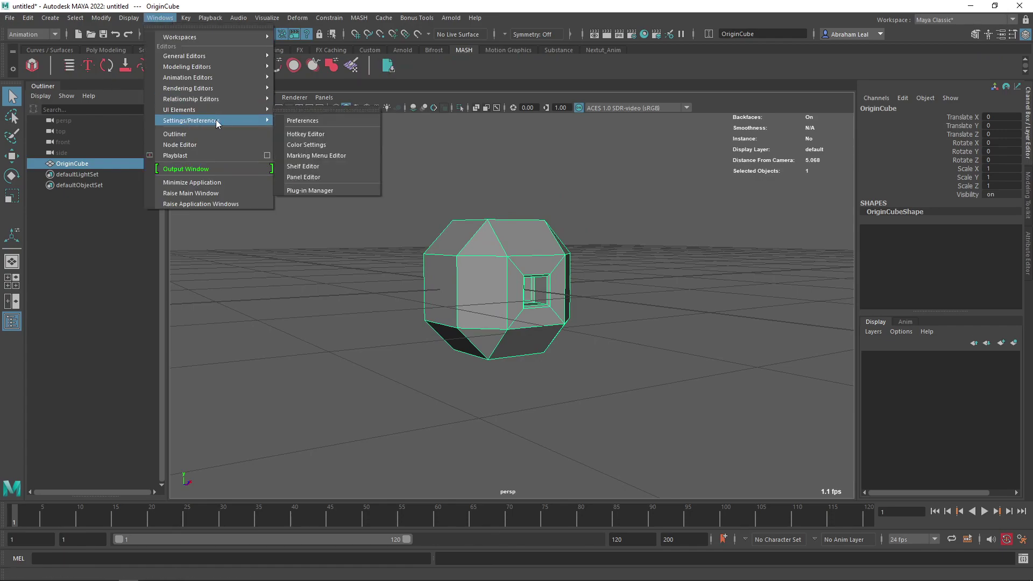
pyautogui.click(311, 190)
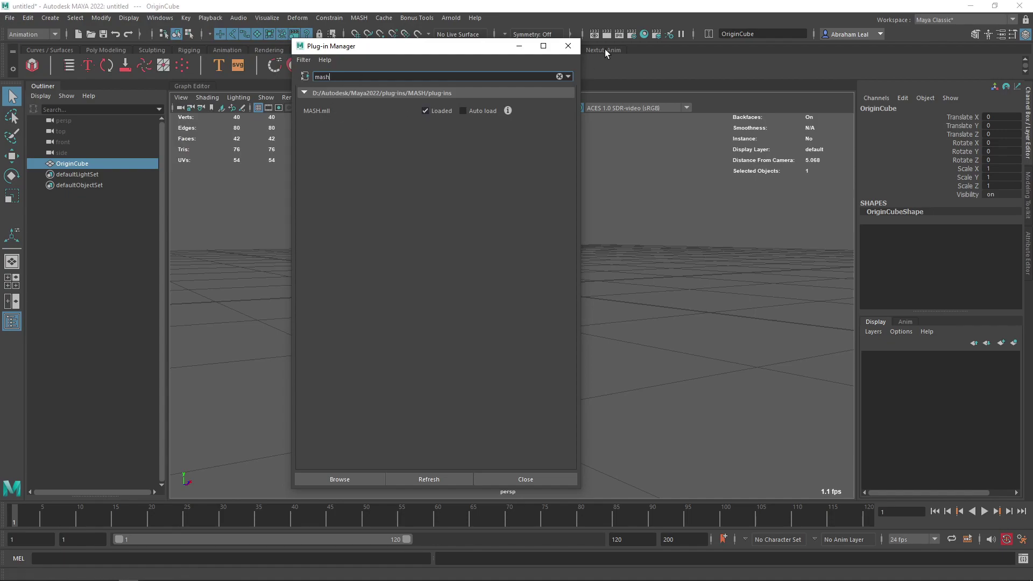
pyautogui.click(567, 46)
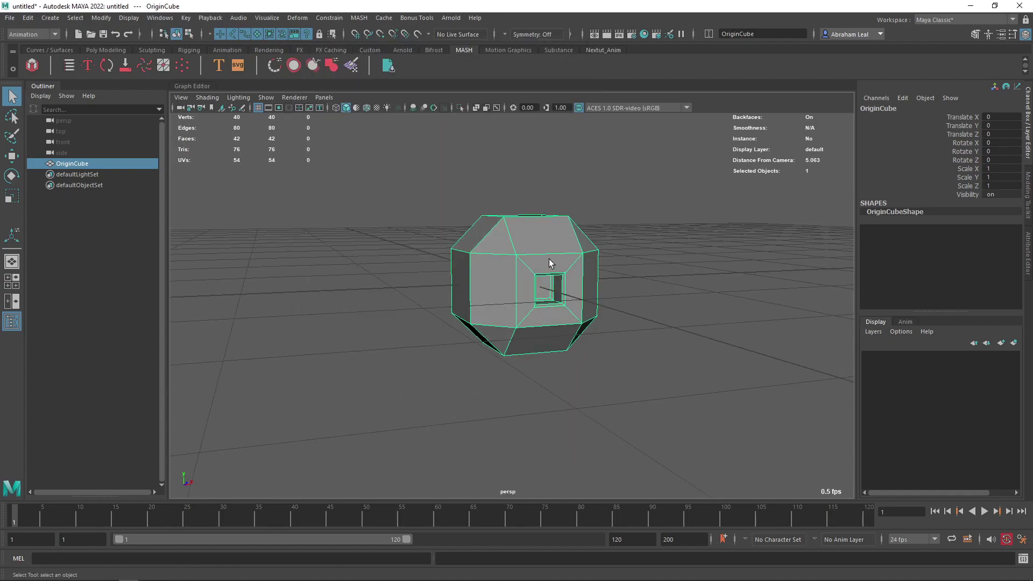
# - Create a MASH network from OriginCube to distribute copies of it in a row
pyautogui.keyDown('alt'); pyautogui.moveTo(605, 309); pyautogui.dragTo(460, 370, button='right'); pyautogui.keyUp('alt')
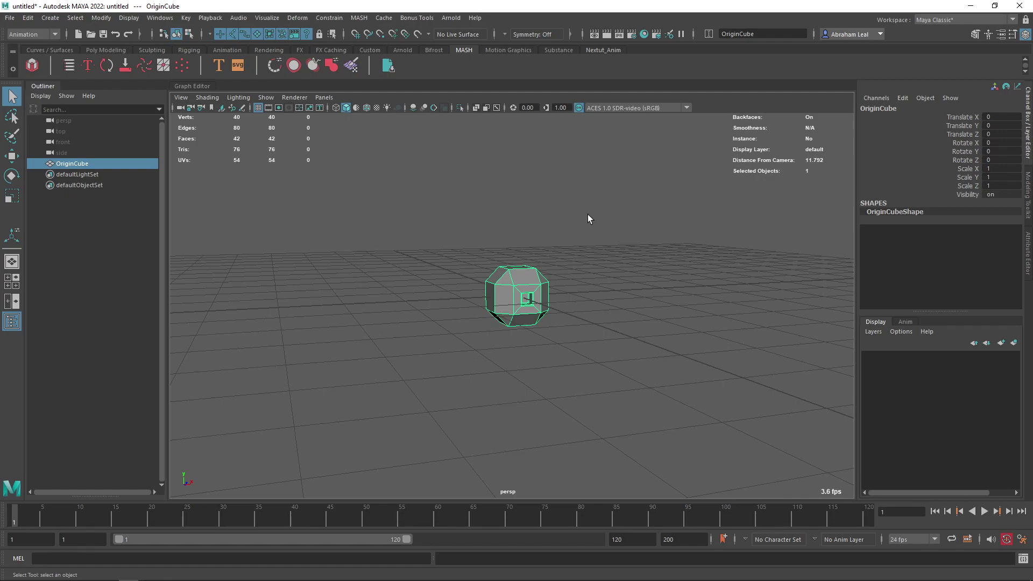
pyautogui.click(33, 65)
pyautogui.keyDown('alt'); pyautogui.moveTo(567, 305); pyautogui.dragTo(399, 311, button='middle'); pyautogui.keyUp('alt')
pyautogui.scroll(-3, 399, 311)
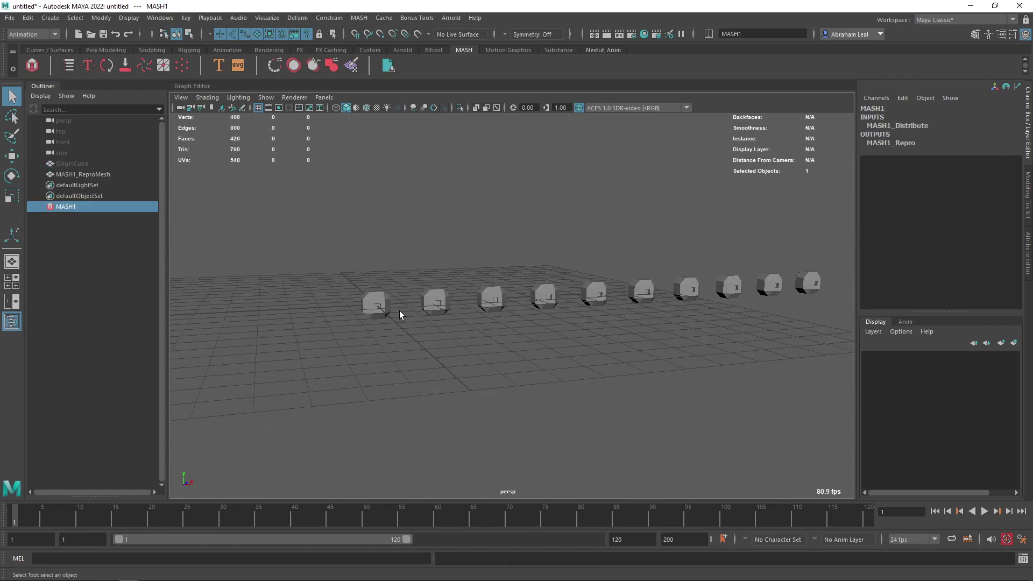
# - Open the MASH Editor, reposition it over the Outliner's edge and make its window taller
pyautogui.click(69, 65)
pyautogui.moveTo(200, 105); pyautogui.dragTo(183, 97)
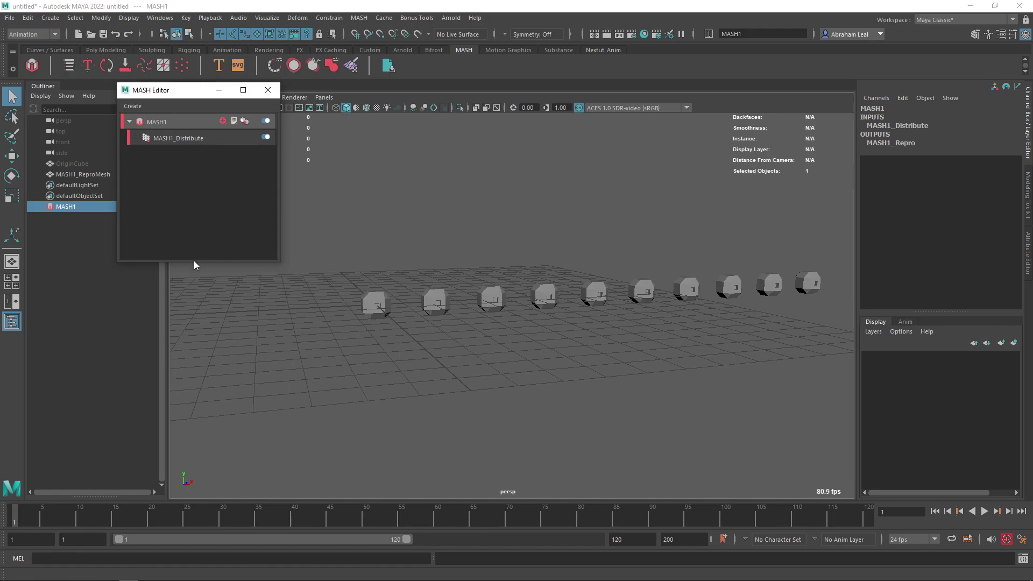
pyautogui.moveTo(202, 262); pyautogui.dragTo(215, 369)
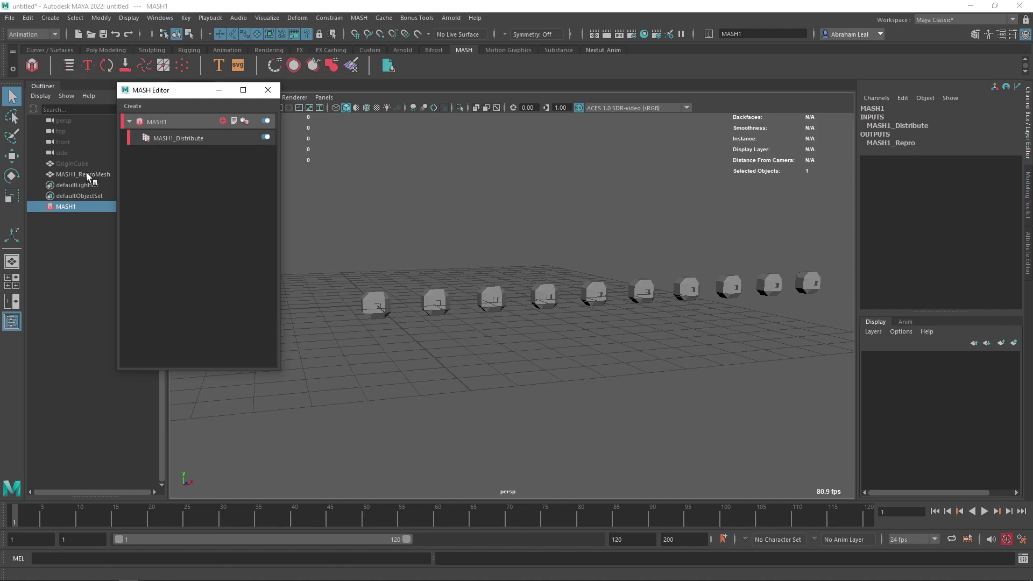
pyautogui.keyDown('alt'); pyautogui.moveTo(639, 285); pyautogui.dragTo(650, 288, button='middle'); pyautogui.keyUp('alt')
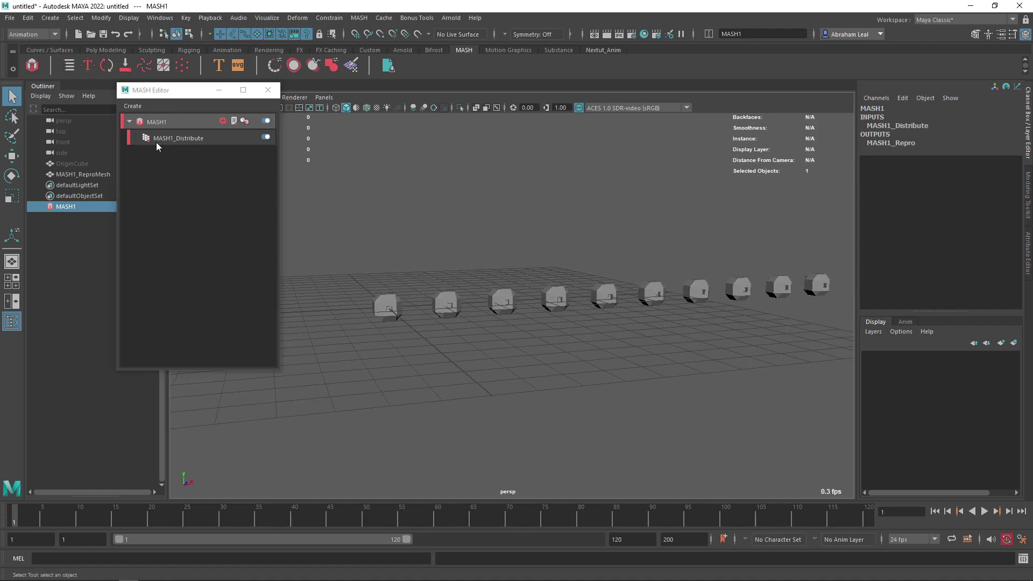
# - Open the MASH1_Distribute node's attributes and examine the linear row of cube copies from several angles
pyautogui.doubleClick(178, 137)
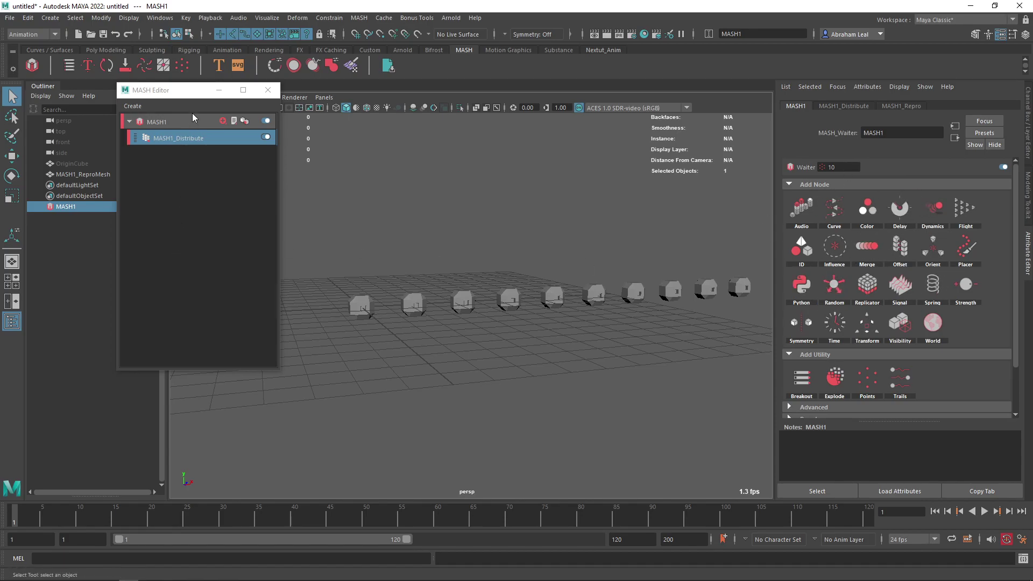
pyautogui.click(845, 106)
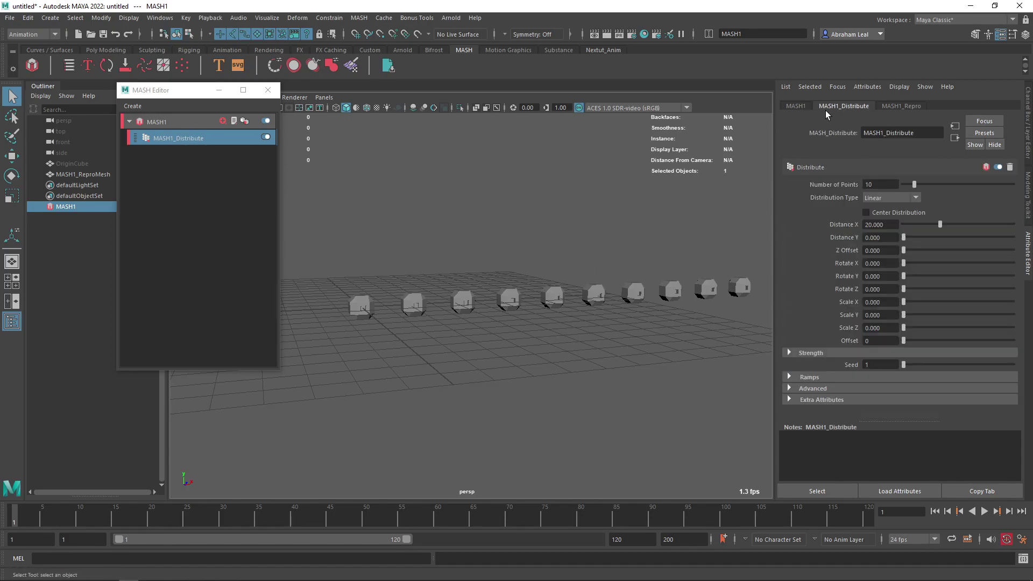
pyautogui.keyDown('alt'); pyautogui.moveTo(614, 271); pyautogui.dragTo(590, 287); pyautogui.keyUp('alt')
pyautogui.keyDown('alt'); pyautogui.moveTo(589, 287); pyautogui.dragTo(525, 258, button='right'); pyautogui.keyUp('alt')
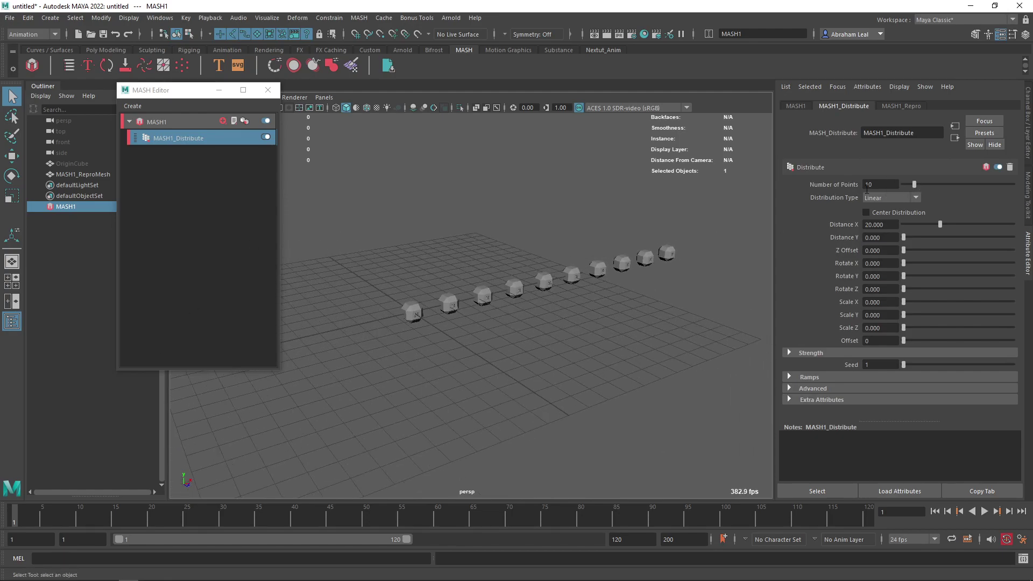
pyautogui.scroll(3, 512, 294)
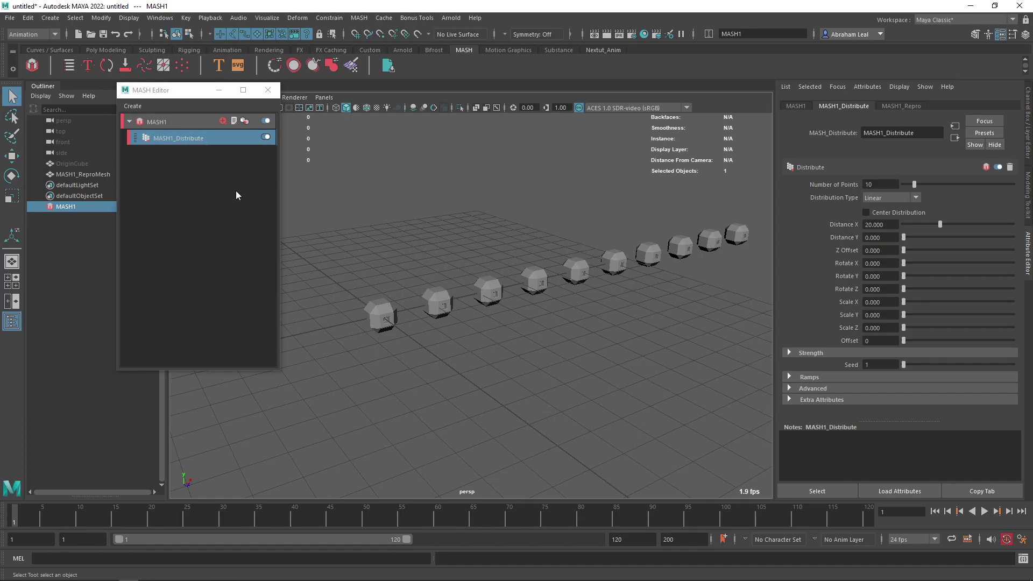
pyautogui.scroll(5, 423, 304)
pyautogui.moveTo(423, 305)
pyautogui.keyDown('alt'); pyautogui.mouseDown()
pyautogui.moveTo(557, 343)
pyautogui.moveTo(432, 299)
pyautogui.mouseUp(); pyautogui.keyUp('alt')
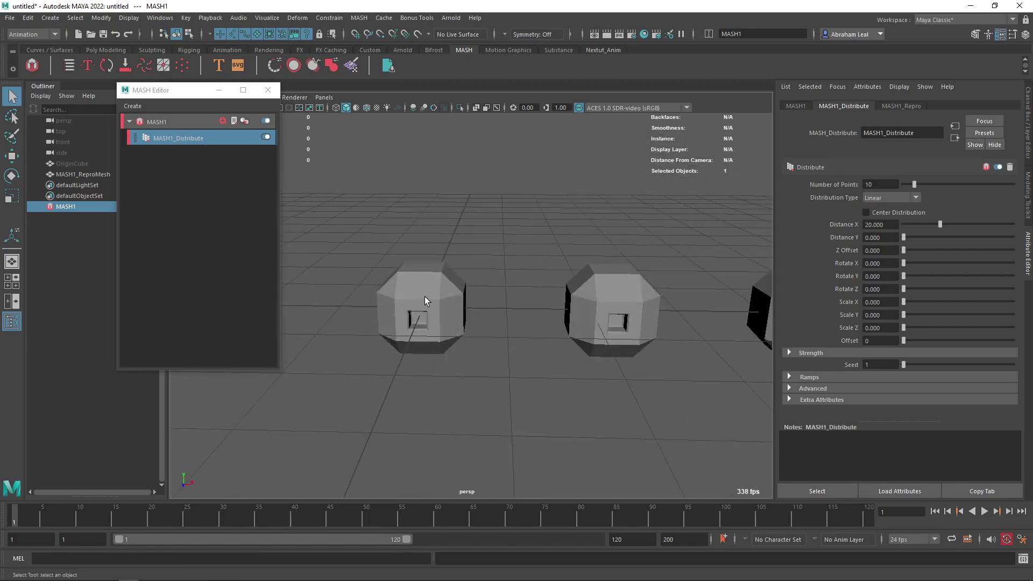
pyautogui.keyDown('alt'); pyautogui.moveTo(576, 264); pyautogui.dragTo(559, 290); pyautogui.keyUp('alt')
pyautogui.scroll(-6, 560, 270)
pyautogui.keyDown('alt'); pyautogui.moveTo(560, 270); pyautogui.dragTo(571, 242, button='middle'); pyautogui.keyUp('alt')
pyautogui.keyDown('alt'); pyautogui.moveTo(501, 275); pyautogui.dragTo(412, 256); pyautogui.keyUp('alt')
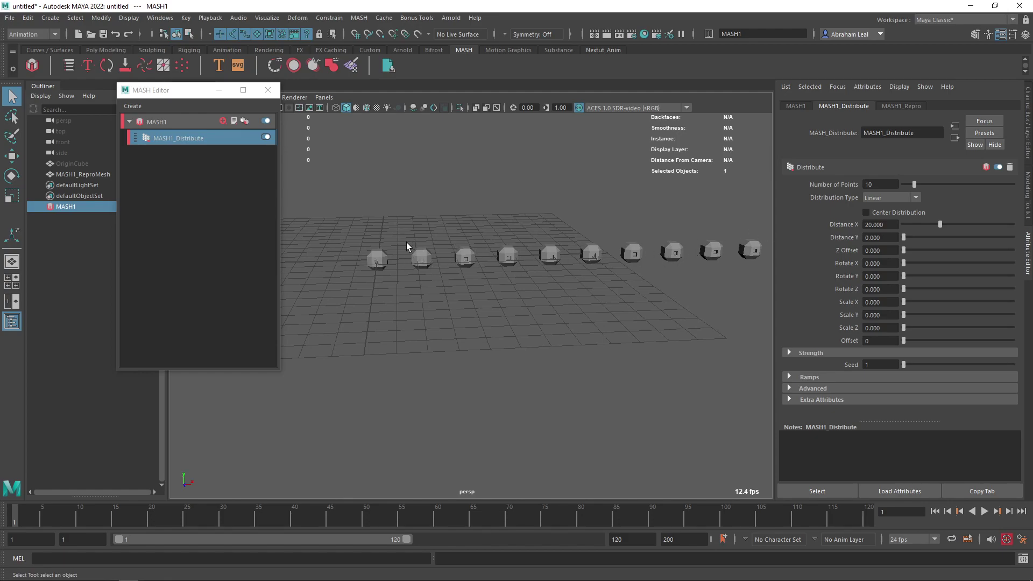
# - Try tighter and wider spacing for the linear row and set Distance X to 16.337
pyautogui.moveTo(938, 223); pyautogui.dragTo(921, 224)
pyautogui.keyDown('alt'); pyautogui.moveTo(506, 283); pyautogui.dragTo(536, 293); pyautogui.keyUp('alt')
pyautogui.scroll(6, 536, 293)
pyautogui.keyDown('alt'); pyautogui.moveTo(433, 245); pyautogui.dragTo(486, 315, button='middle'); pyautogui.keyUp('alt')
pyautogui.moveTo(932, 226); pyautogui.dragTo(1013, 225)
pyautogui.keyDown('alt'); pyautogui.moveTo(669, 236); pyautogui.dragTo(570, 237); pyautogui.keyUp('alt')
pyautogui.moveTo(906, 224); pyautogui.dragTo(919, 224)
pyautogui.keyDown('alt'); pyautogui.moveTo(448, 291); pyautogui.dragTo(568, 349); pyautogui.keyUp('alt')
pyautogui.moveTo(925, 222); pyautogui.dragTo(931, 222)
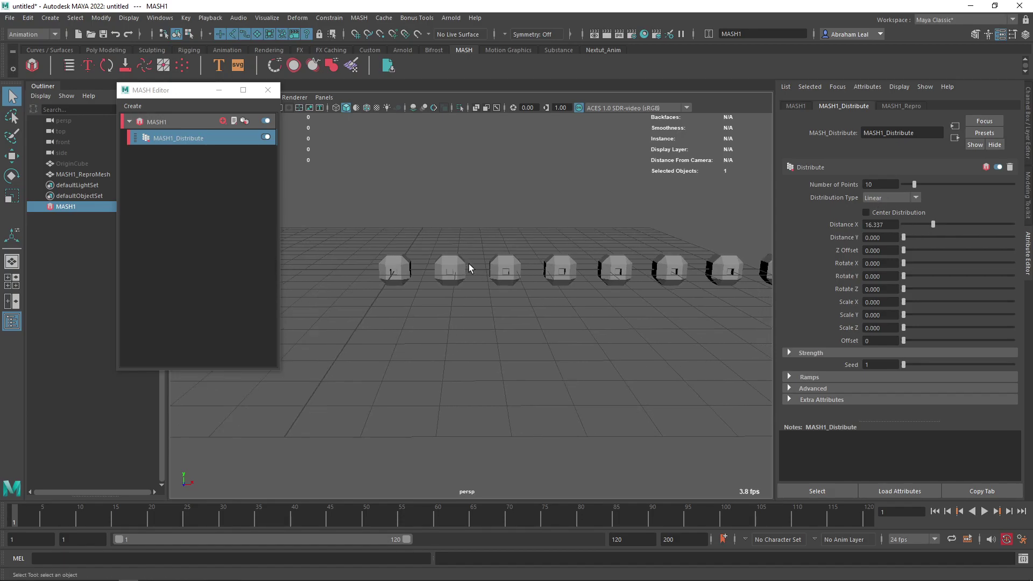
# - Look over the nodes that can be added to MASH1, return to the Distribute attributes and inspect the row of cubes
pyautogui.click(796, 106)
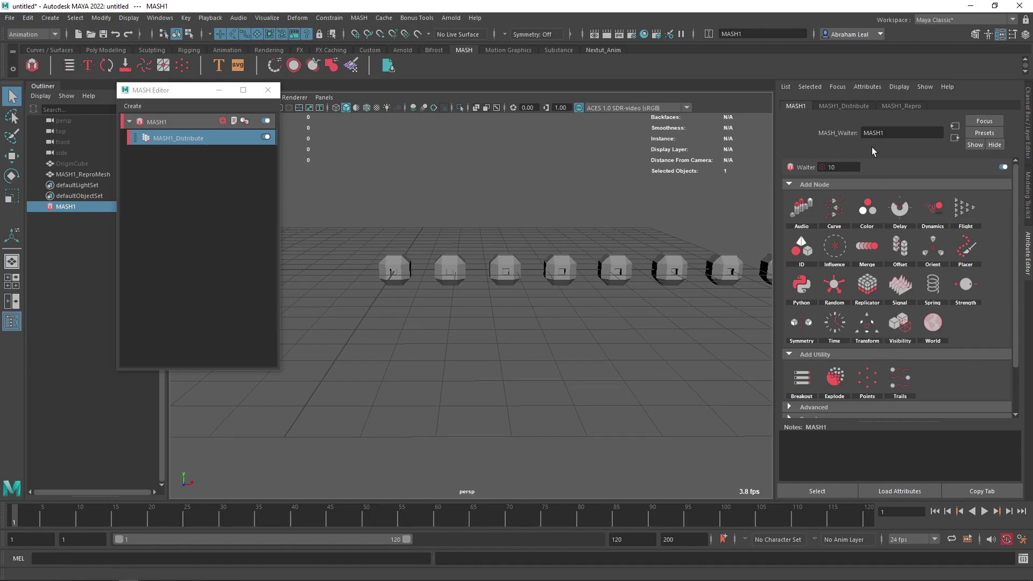
pyautogui.click(844, 106)
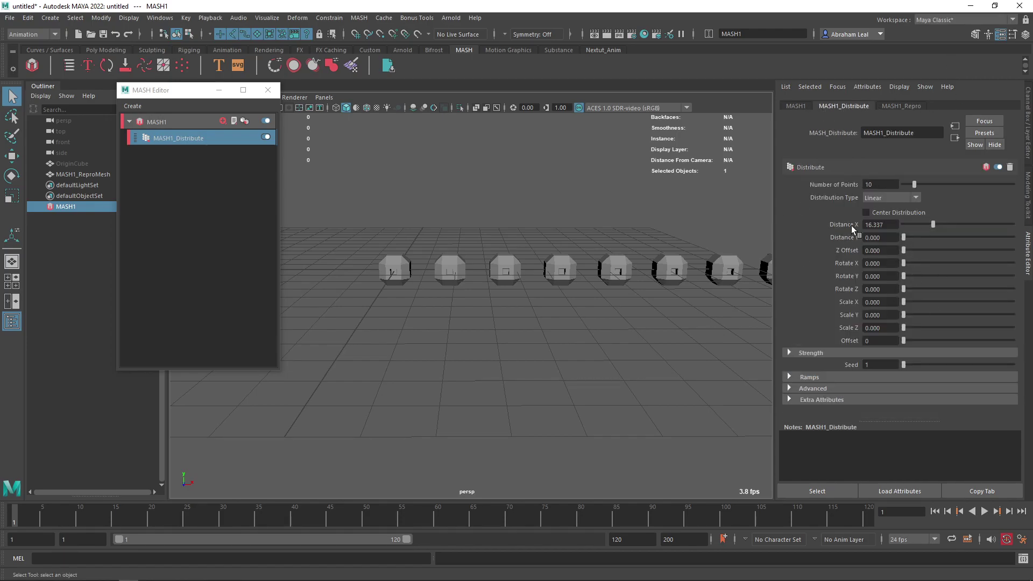
pyautogui.keyDown('alt'); pyautogui.moveTo(524, 205); pyautogui.dragTo(462, 204, button='right'); pyautogui.keyUp('alt')
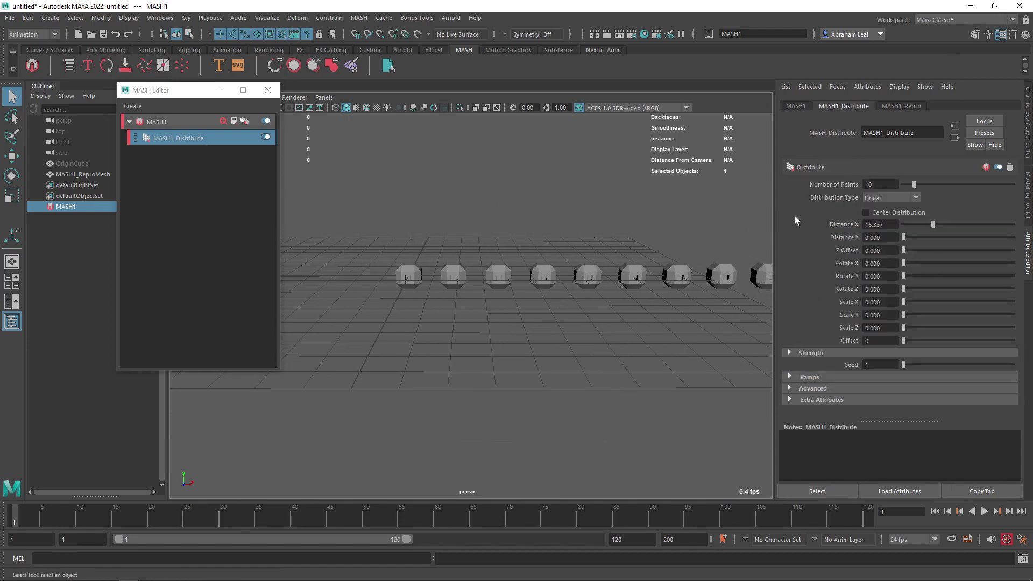
pyautogui.keyDown('alt'); pyautogui.moveTo(493, 265); pyautogui.dragTo(470, 257, button='middle'); pyautogui.keyUp('alt')
pyautogui.keyDown('alt'); pyautogui.moveTo(470, 257); pyautogui.dragTo(422, 252, button='right'); pyautogui.keyUp('alt')
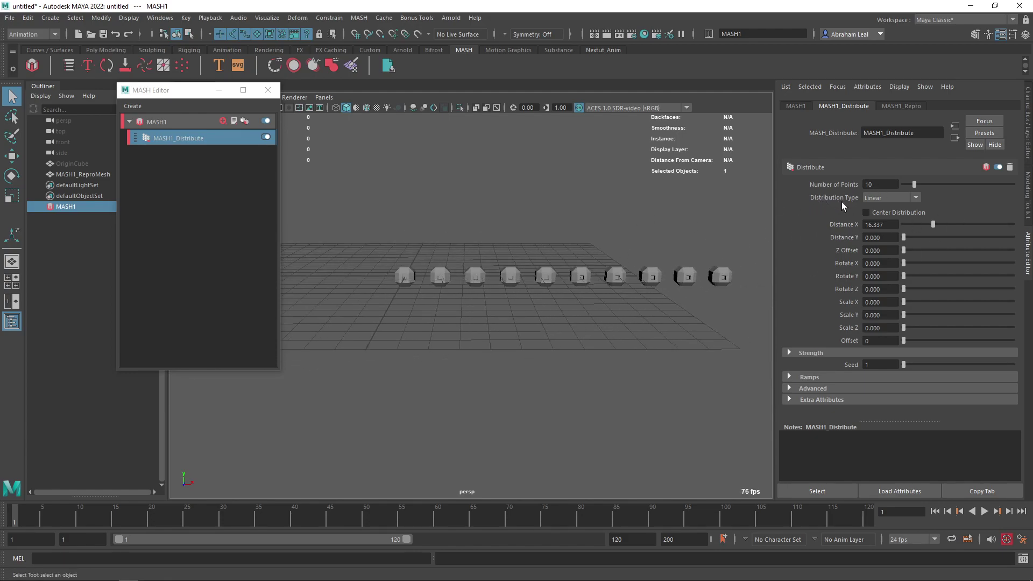
pyautogui.keyDown('alt'); pyautogui.moveTo(502, 239); pyautogui.dragTo(543, 257, button='middle'); pyautogui.keyUp('alt')
pyautogui.keyDown('alt'); pyautogui.moveTo(543, 257); pyautogui.dragTo(600, 285, button='right'); pyautogui.keyUp('alt')
pyautogui.keyDown('alt'); pyautogui.moveTo(601, 285); pyautogui.dragTo(469, 249, button='middle'); pyautogui.keyUp('alt')
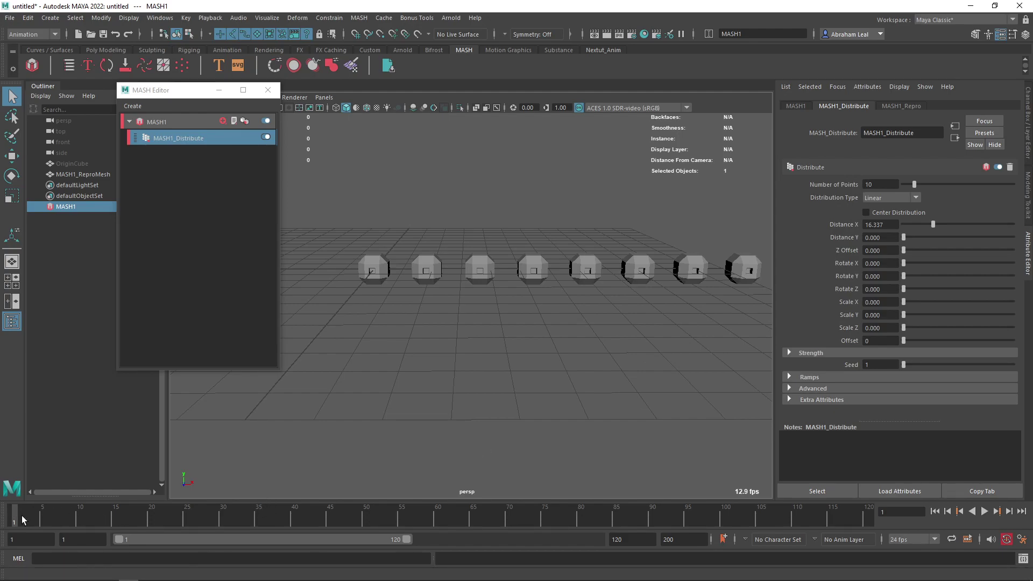
# - Set the Distribute node's Number of Points to 1 and key it at frame 1
pyautogui.moveTo(909, 184); pyautogui.dragTo(874, 186)
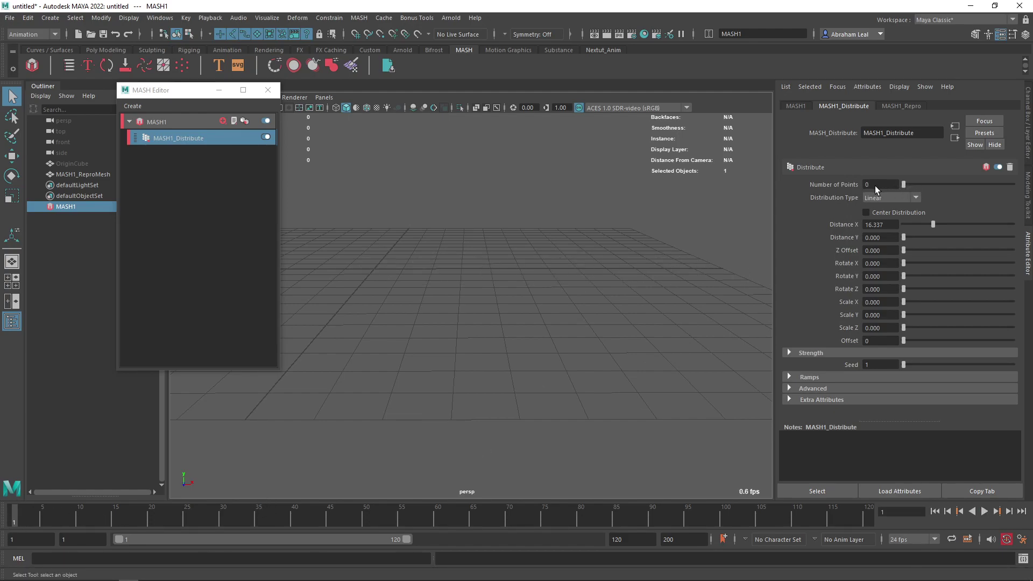
pyautogui.write('1')
pyautogui.press('Return')
pyautogui.rightClick(838, 187)
pyautogui.click(859, 206)
# - Set Number of Points to 10 at frame 60 and key it
pyautogui.moveTo(18, 516); pyautogui.dragTo(437, 513)
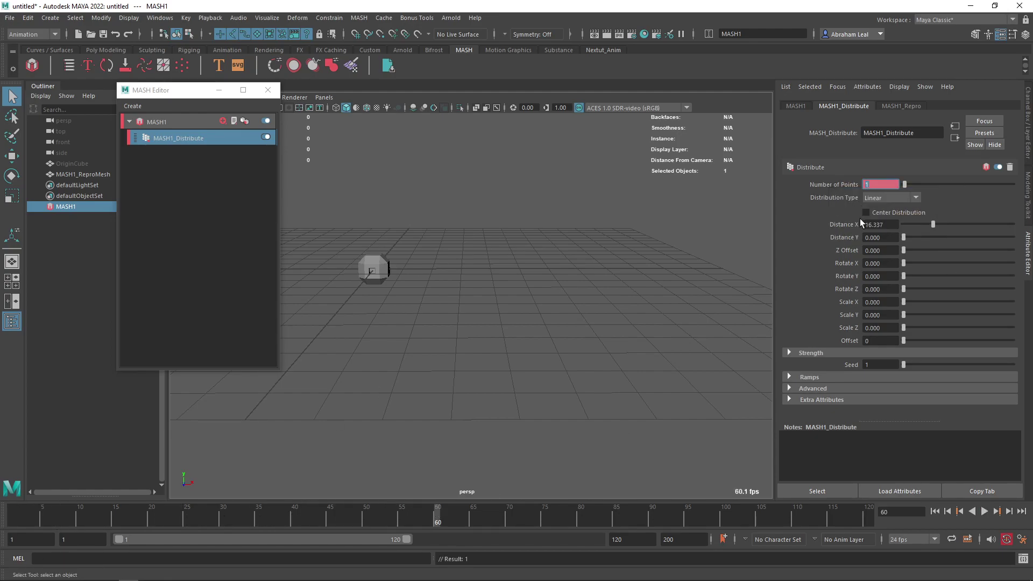
pyautogui.moveTo(905, 184); pyautogui.dragTo(914, 186)
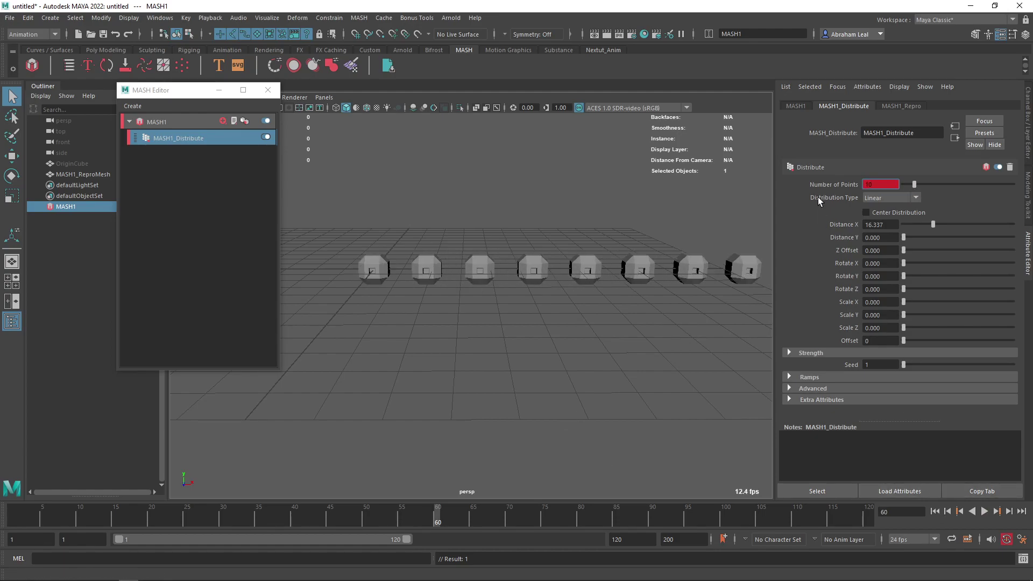
pyautogui.click(871, 197)
pyautogui.click(845, 199)
# - Play back and scrub the Number of Points animation, viewing the growing row of cubes from several angles
pyautogui.click(934, 511)
pyautogui.click(983, 511)
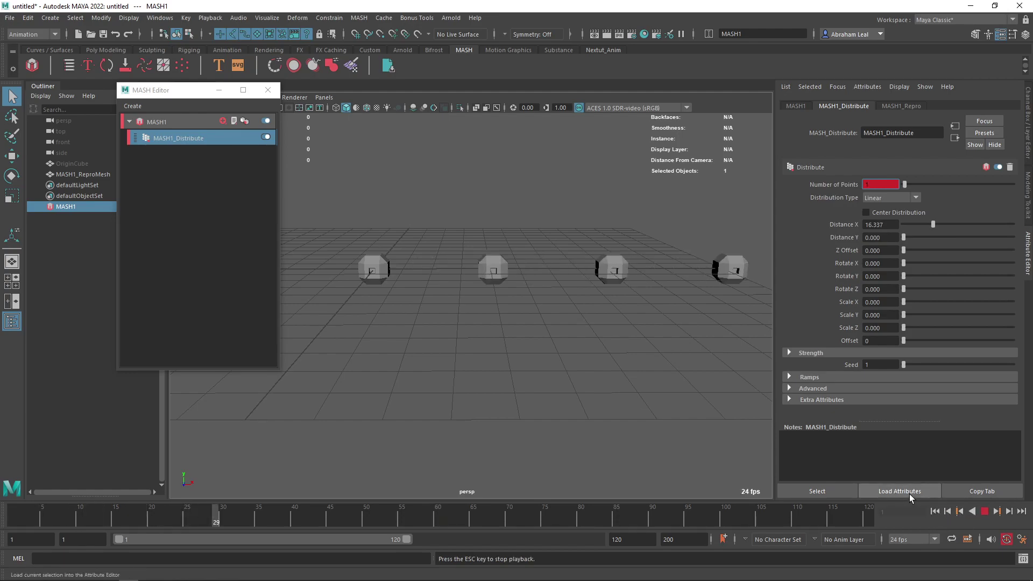
pyautogui.keyDown('alt'); pyautogui.moveTo(717, 388); pyautogui.dragTo(453, 309); pyautogui.keyUp('alt')
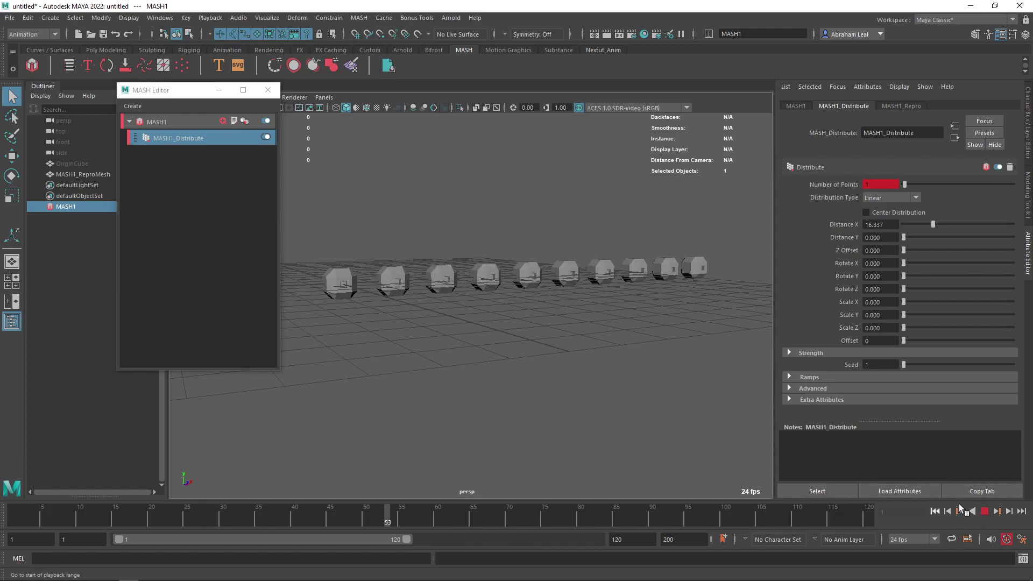
pyautogui.click(984, 511)
pyautogui.moveTo(493, 521); pyautogui.dragTo(12, 556)
pyautogui.keyDown('alt'); pyautogui.moveTo(701, 272); pyautogui.dragTo(473, 246); pyautogui.keyUp('alt')
pyautogui.keyDown('alt'); pyautogui.moveTo(416, 285); pyautogui.dragTo(450, 310); pyautogui.keyUp('alt')
pyautogui.moveTo(18, 514); pyautogui.dragTo(422, 524)
pyautogui.scroll(-5, 567, 375)
pyautogui.keyDown('alt'); pyautogui.moveTo(567, 374); pyautogui.dragTo(539, 360, button='middle'); pyautogui.keyUp('alt')
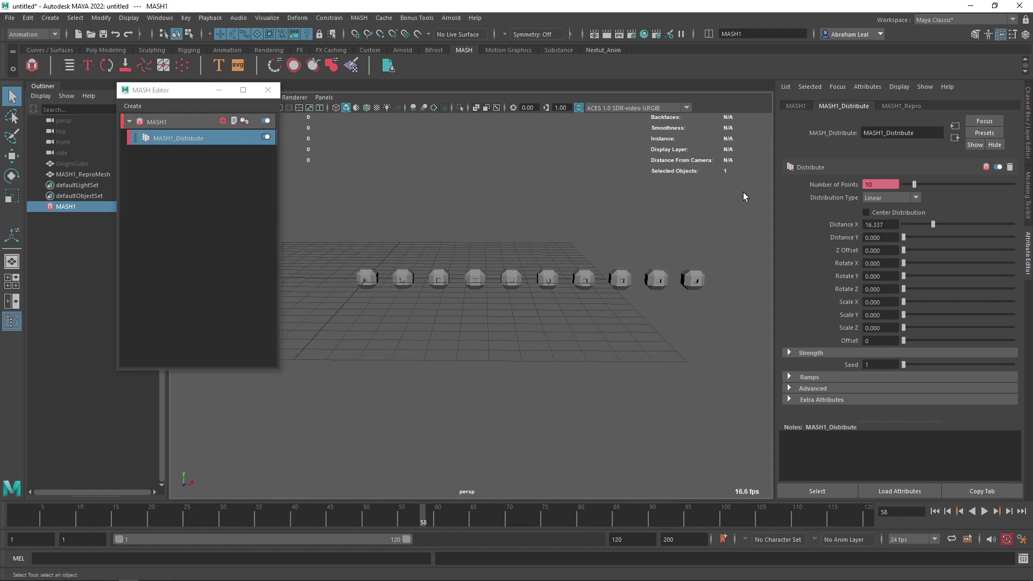
# - Break the animation connection on Number of Points and try a Radial distribution with 15 points
pyautogui.rightClick(830, 183)
pyautogui.click(879, 214)
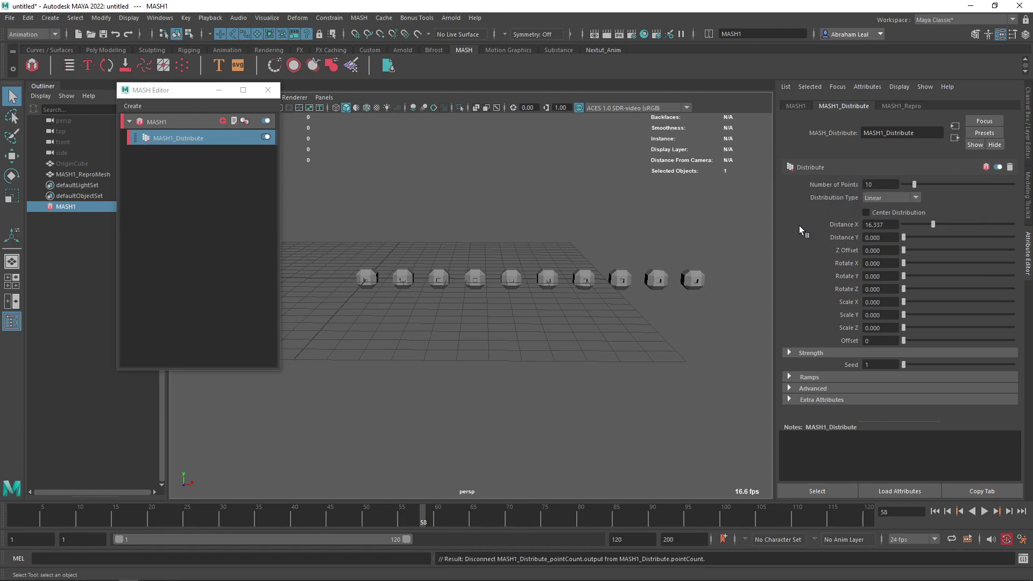
pyautogui.click(880, 199)
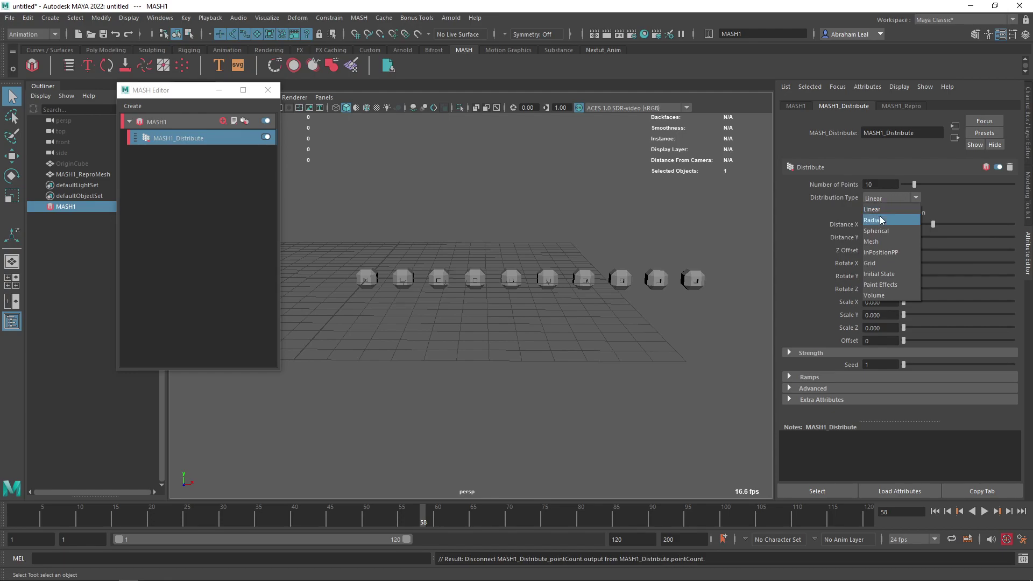
pyautogui.click(879, 217)
pyautogui.keyDown('alt'); pyautogui.moveTo(480, 264); pyautogui.dragTo(801, 231); pyautogui.keyUp('alt')
pyautogui.moveTo(917, 184)
pyautogui.mouseDown()
pyautogui.moveTo(949, 182)
pyautogui.moveTo(897, 182)
pyautogui.moveTo(960, 179)
pyautogui.moveTo(909, 178)
pyautogui.moveTo(911, 185)
pyautogui.mouseUp()
# - Switch the distribution type to Spherical, with 100 points and a radius of 0
pyautogui.click(896, 199)
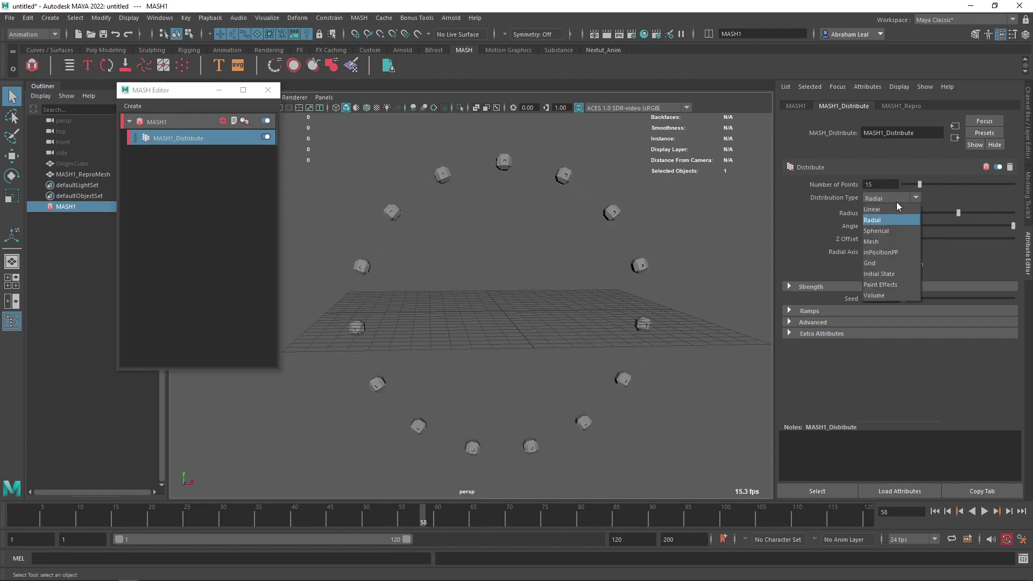
pyautogui.click(889, 230)
pyautogui.keyDown('alt'); pyautogui.moveTo(615, 278); pyautogui.dragTo(666, 277); pyautogui.keyUp('alt')
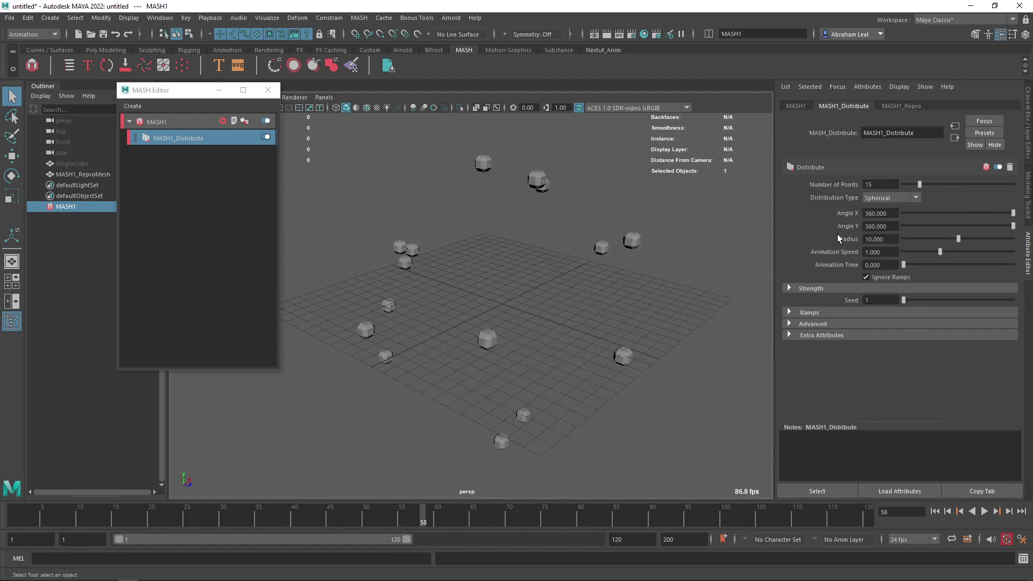
pyautogui.moveTo(918, 184); pyautogui.dragTo(1013, 183)
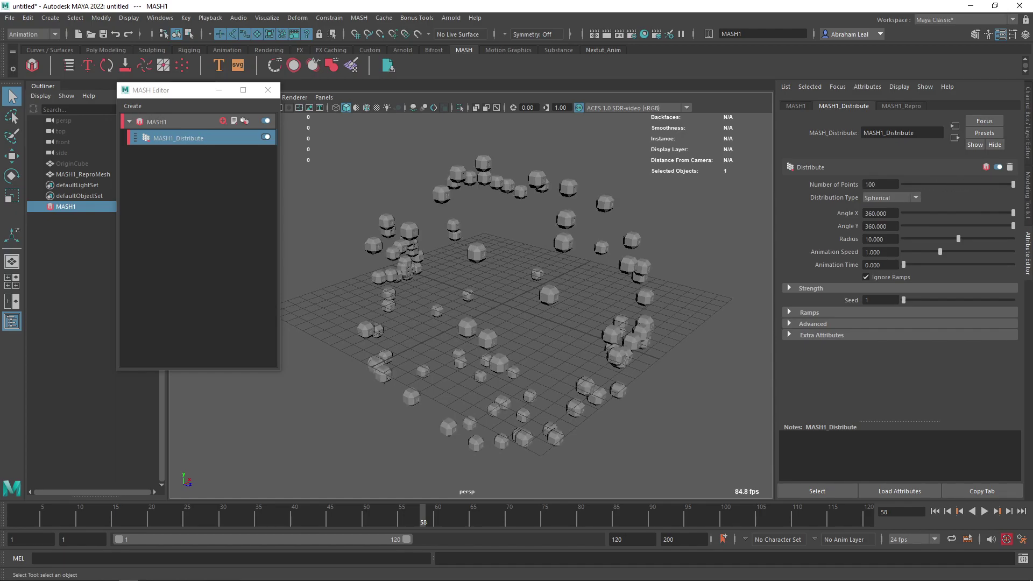
pyautogui.moveTo(957, 239); pyautogui.dragTo(899, 226)
pyautogui.keyDown('alt'); pyautogui.moveTo(509, 295); pyautogui.dragTo(570, 269); pyautogui.keyUp('alt')
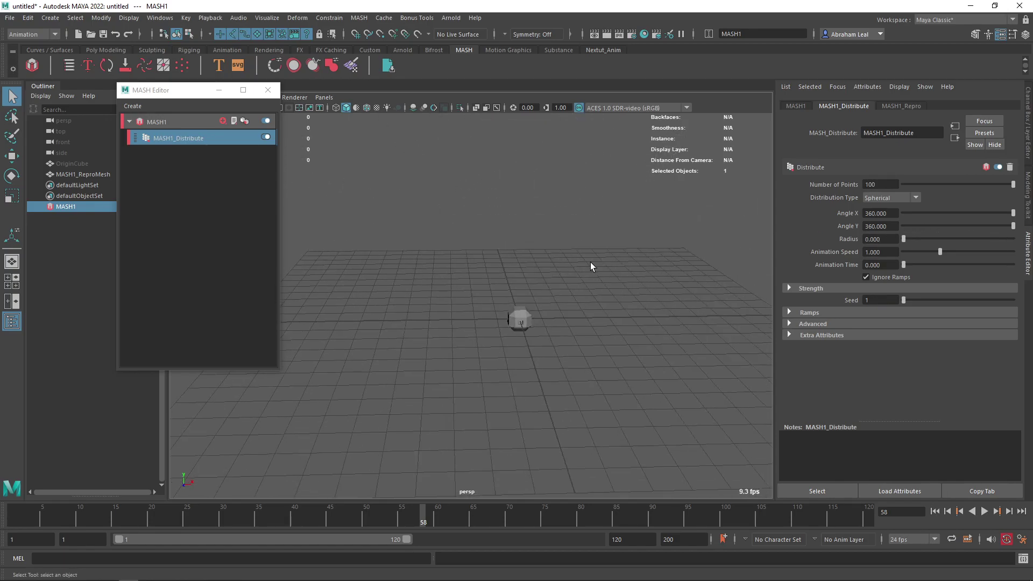
# - Set Number of Points to 1 and key it at frame 1 for the spherical distribution
pyautogui.doubleClick(880, 184)
pyautogui.write('1')
pyautogui.press('Return')
pyautogui.moveTo(65, 520); pyautogui.dragTo(12, 518)
pyautogui.rightClick(15, 517)
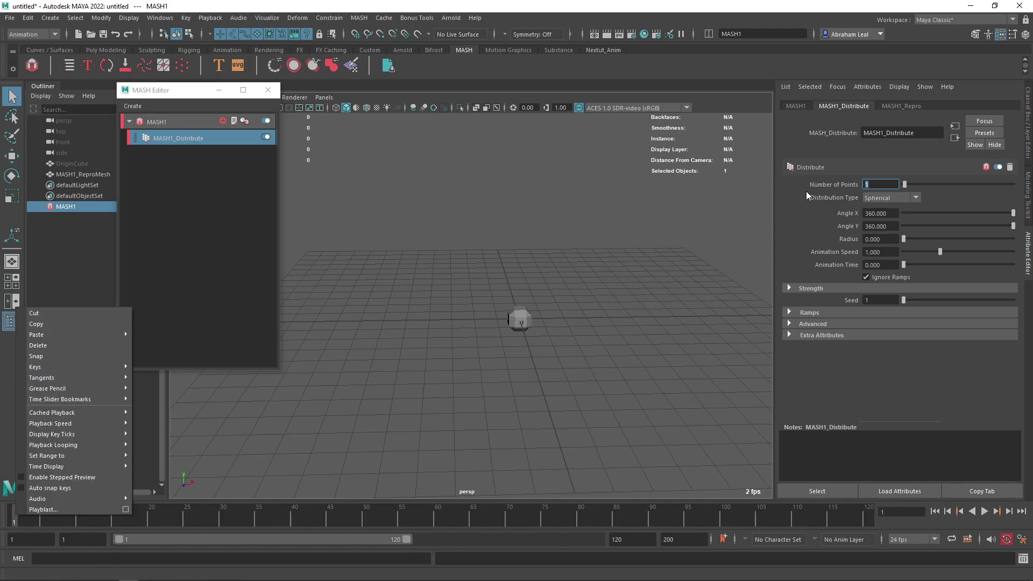
pyautogui.rightClick(841, 187)
pyautogui.click(866, 204)
# - At frame 120, set Number of Points to 100 and Radius to 10.099, and key Number of Points
pyautogui.moveTo(299, 528); pyautogui.dragTo(868, 519)
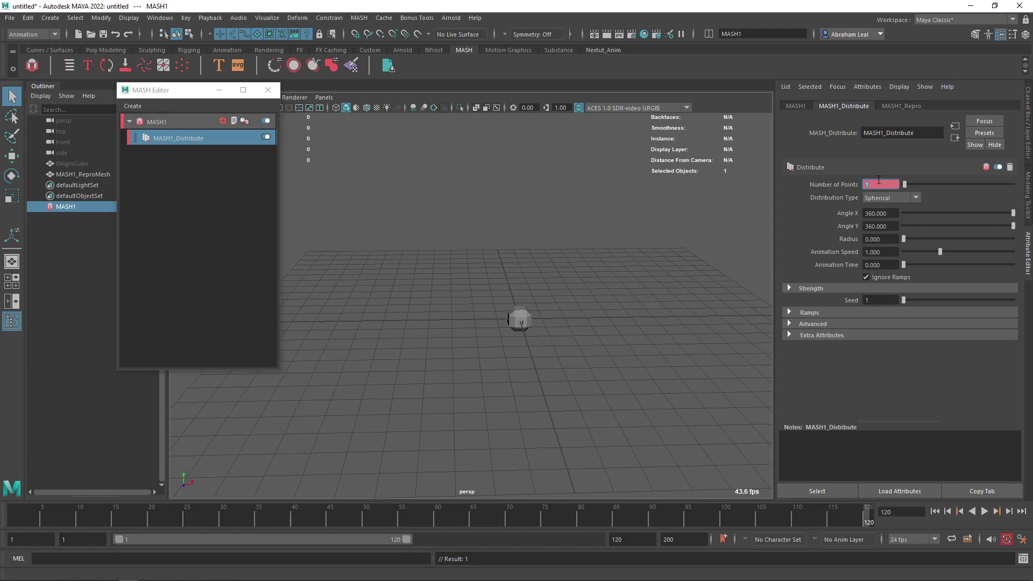
pyautogui.write('100')
pyautogui.press('Return')
pyautogui.moveTo(902, 239); pyautogui.dragTo(958, 238)
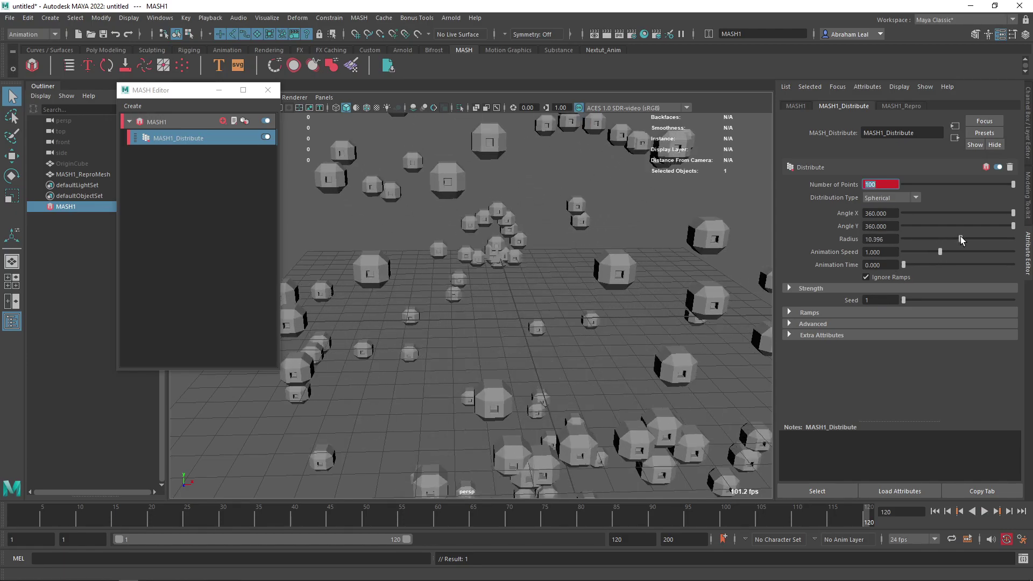
pyautogui.rightClick(866, 514)
pyautogui.rightClick(849, 183)
pyautogui.click(865, 198)
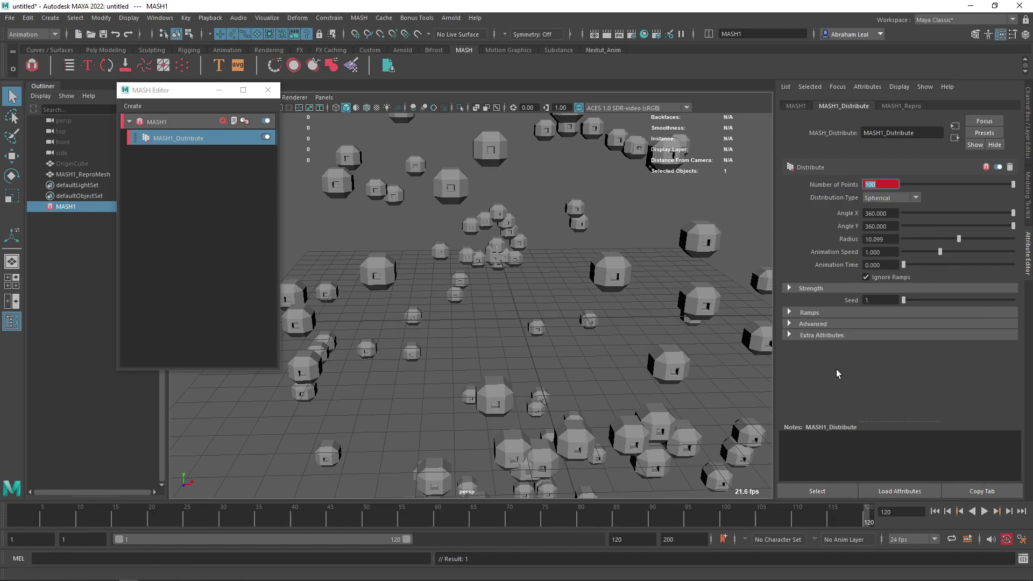
# - Key the sphere's Radius at frame 120, and set it to 1 at frame 1
pyautogui.rightClick(851, 239)
pyautogui.click(882, 258)
pyautogui.hotkey('alt', 'v')
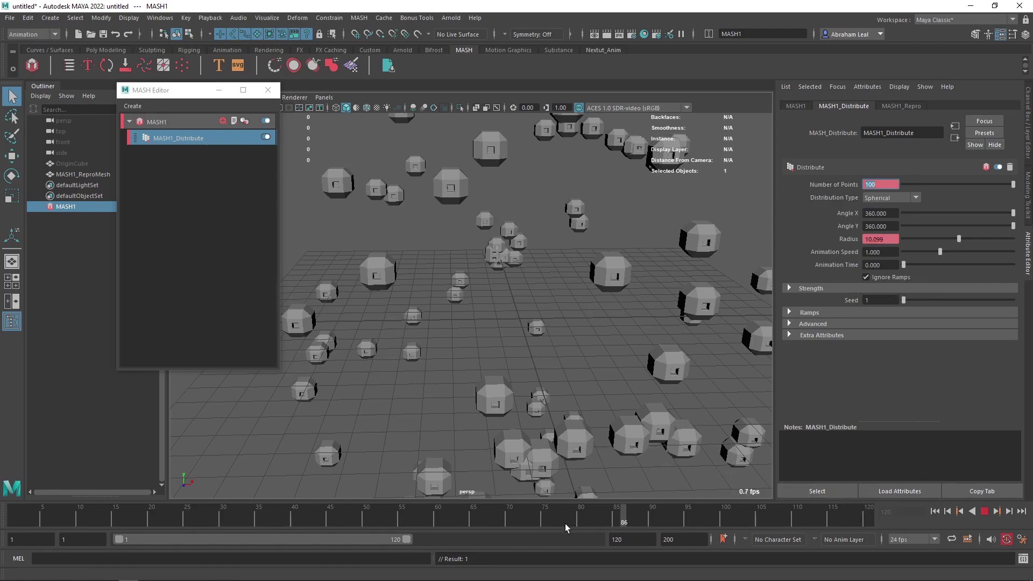
pyautogui.moveTo(604, 523); pyautogui.dragTo(3, 508)
pyautogui.doubleClick(886, 239)
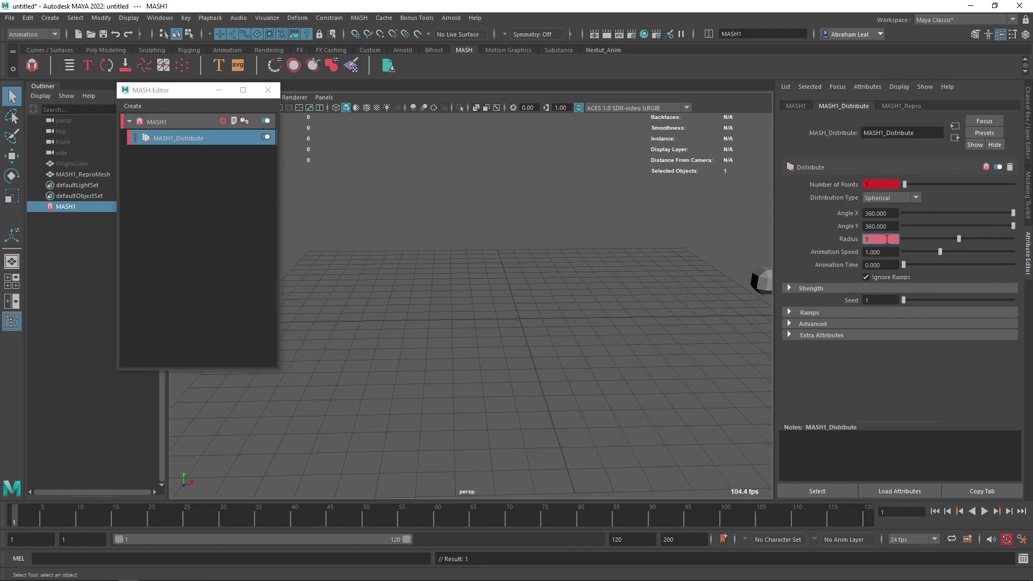
pyautogui.write('1')
pyautogui.press('Return')
# - Play back the spherical growth animation from different angles, stop it and return to the first frame
pyautogui.click(984, 510)
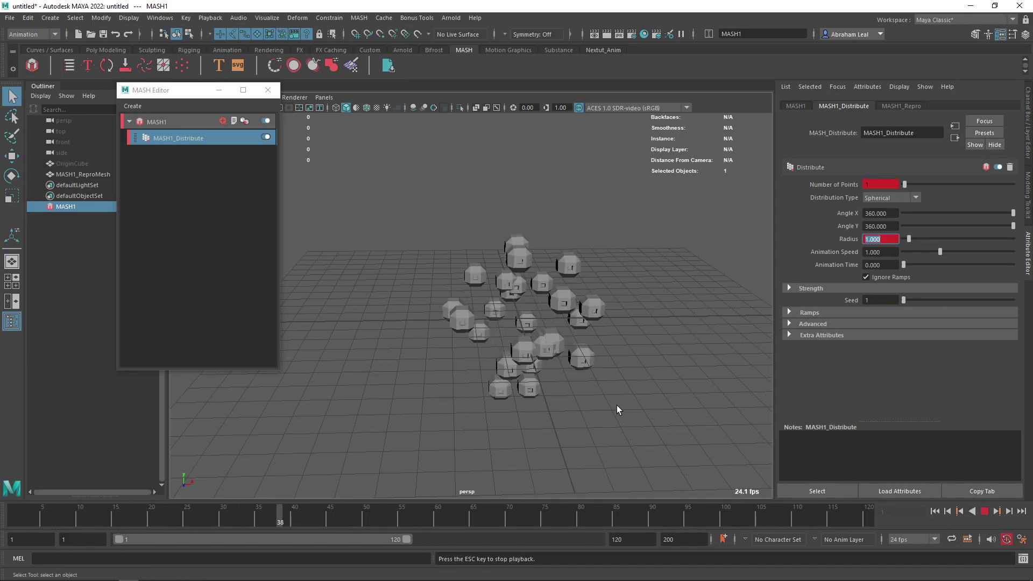
pyautogui.keyDown('alt'); pyautogui.moveTo(565, 370); pyautogui.dragTo(544, 342); pyautogui.keyUp('alt')
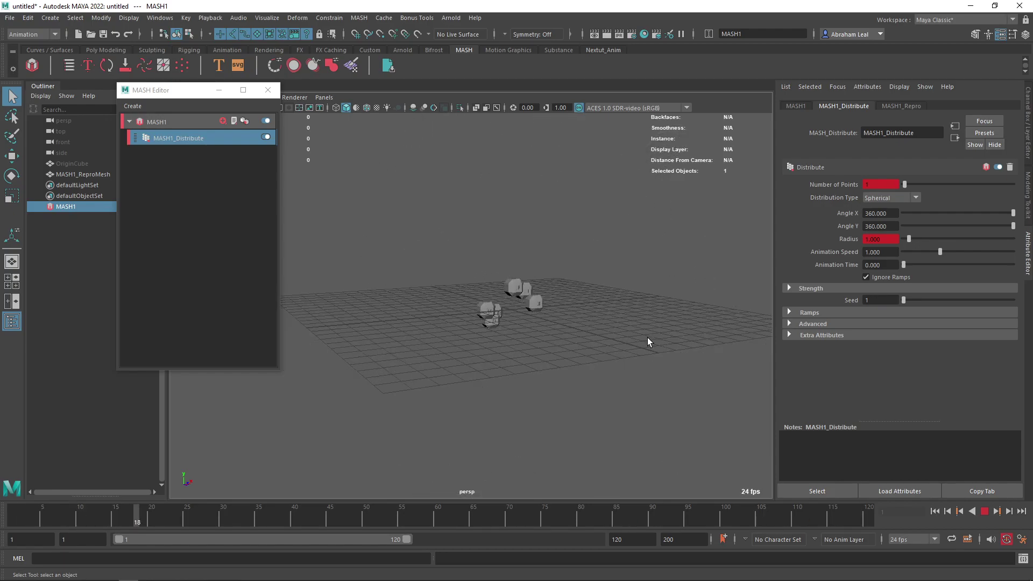
pyautogui.keyDown('alt'); pyautogui.moveTo(545, 335); pyautogui.dragTo(659, 357); pyautogui.keyUp('alt')
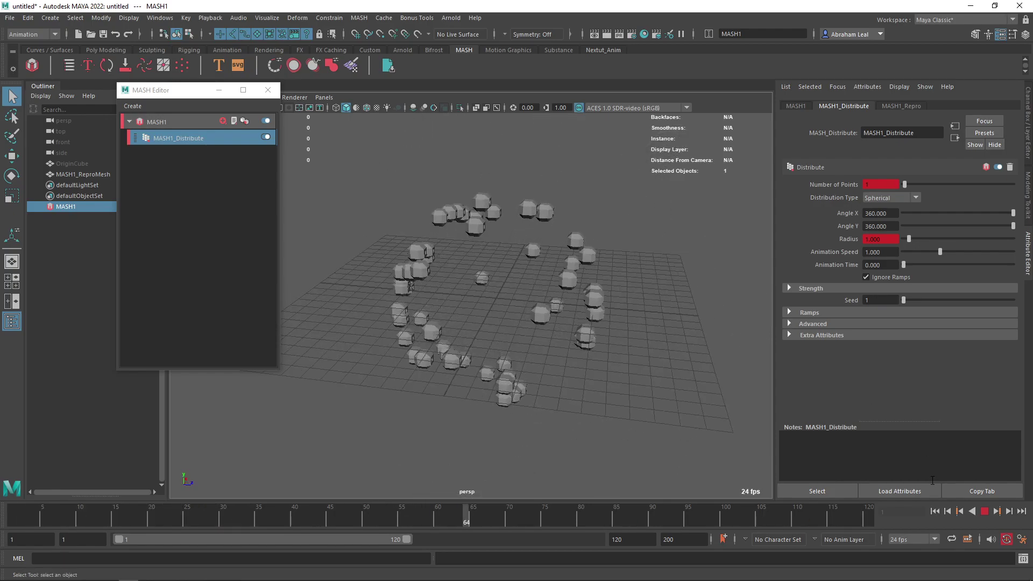
pyautogui.click(983, 512)
pyautogui.click(936, 511)
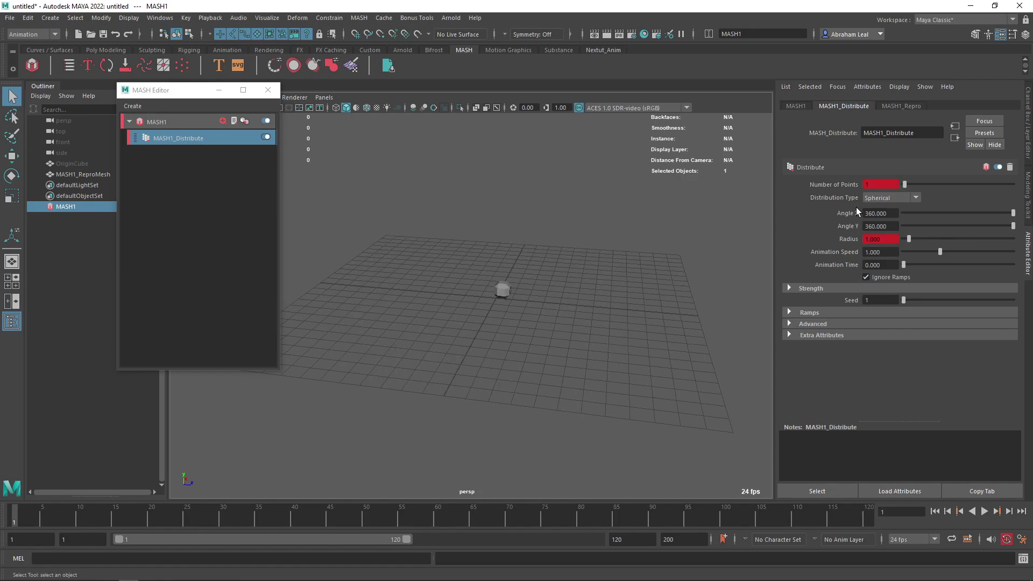
# - Break the keyframe connections on the Distribute node's Number of Points and Radius
pyautogui.click(874, 198)
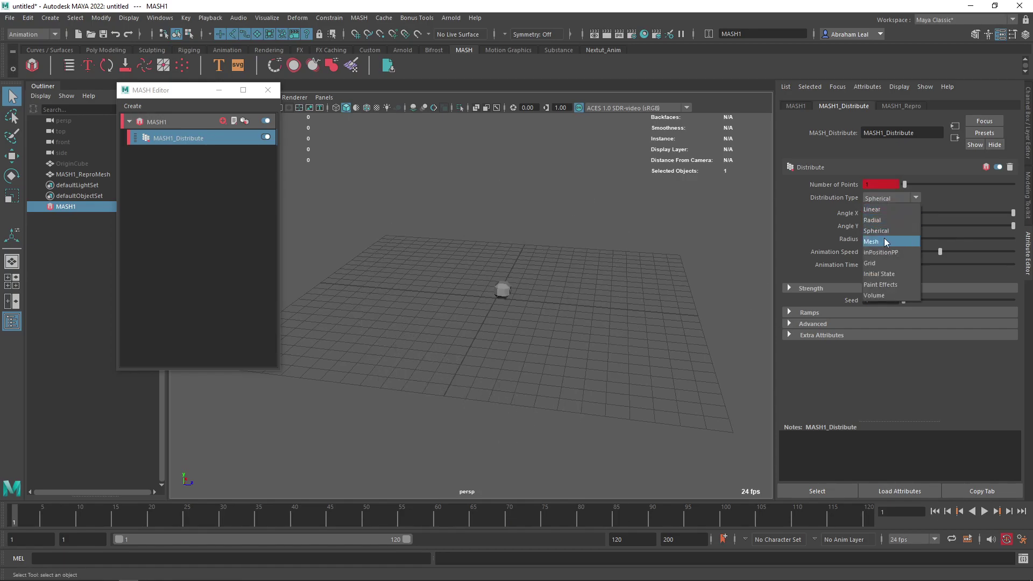
pyautogui.rightClick(829, 185)
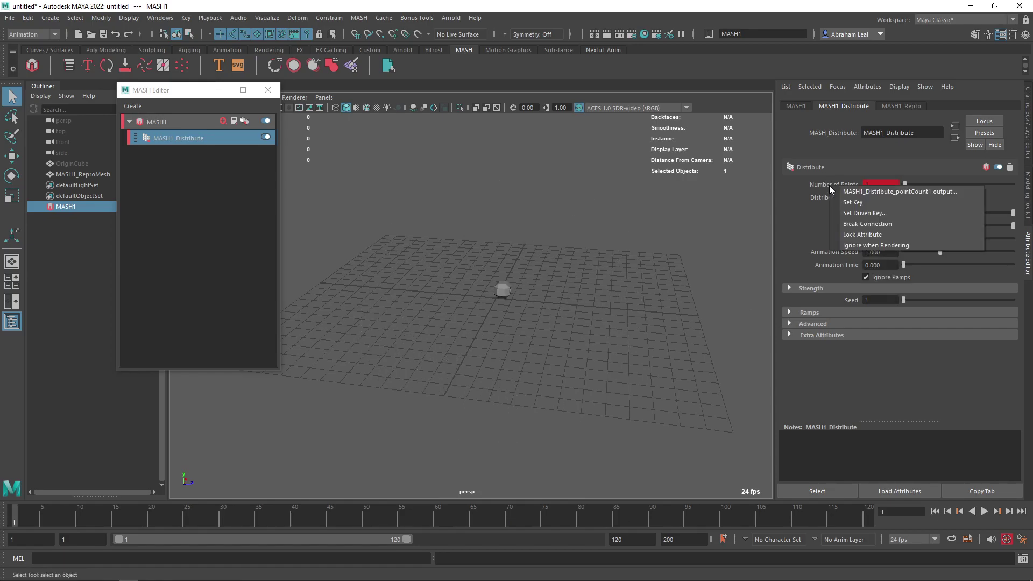
pyautogui.click(858, 225)
pyautogui.rightClick(848, 238)
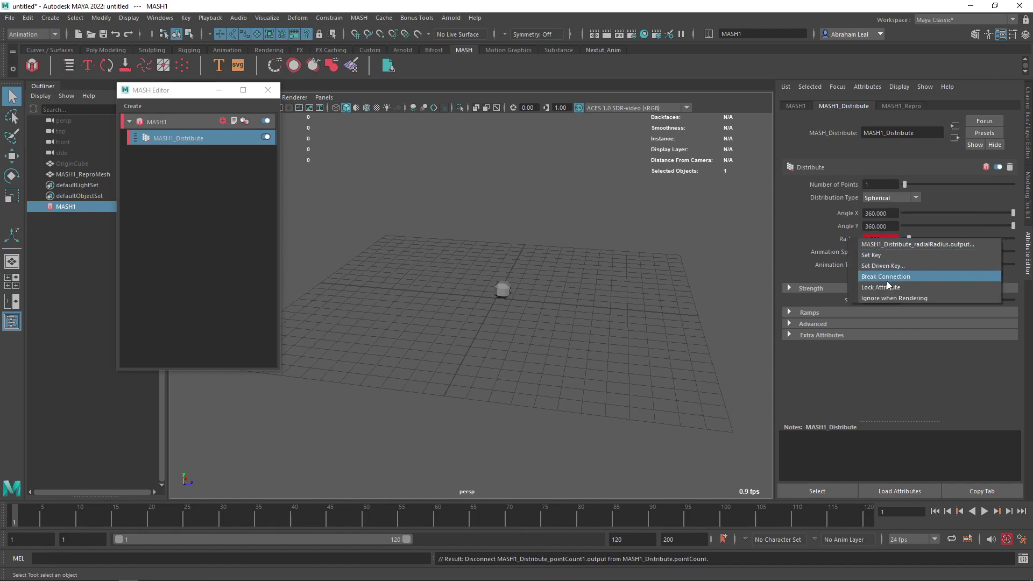
pyautogui.click(886, 276)
pyautogui.scroll(3, 632, 277)
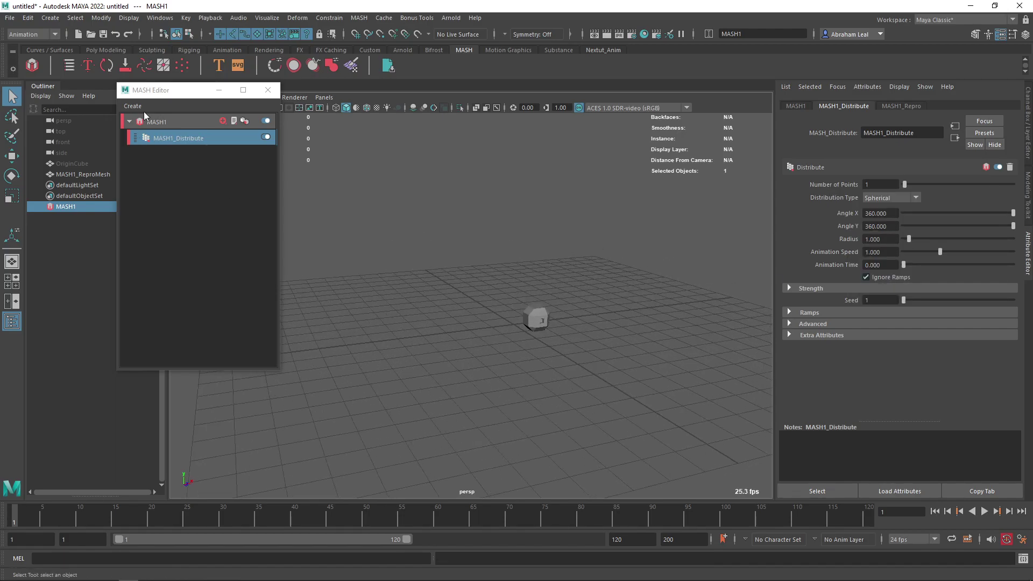
# - Create a 3D type mesh and replace its default text with a capital N
pyautogui.click(214, 66)
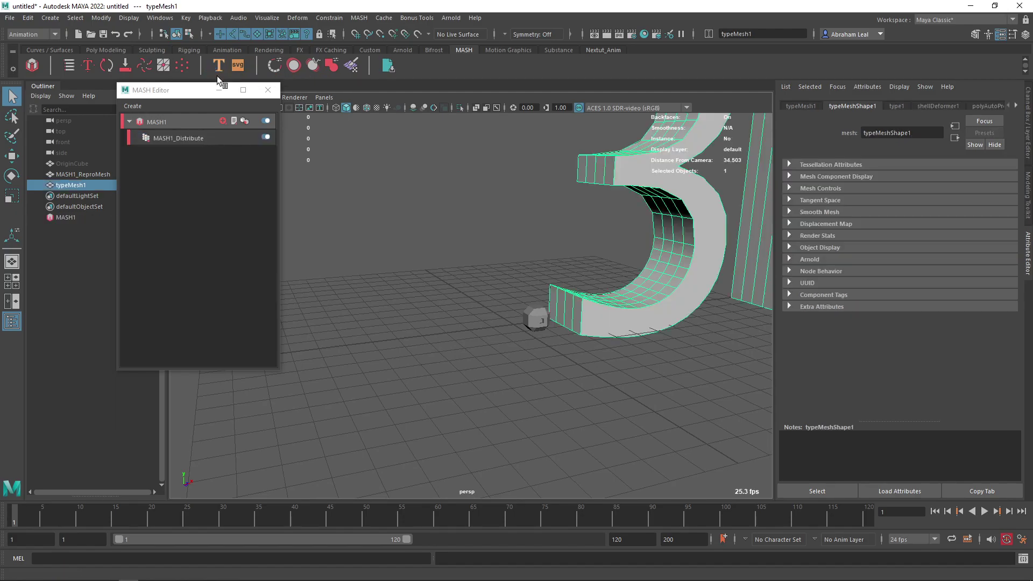
pyautogui.moveTo(821, 178); pyautogui.dragTo(755, 180)
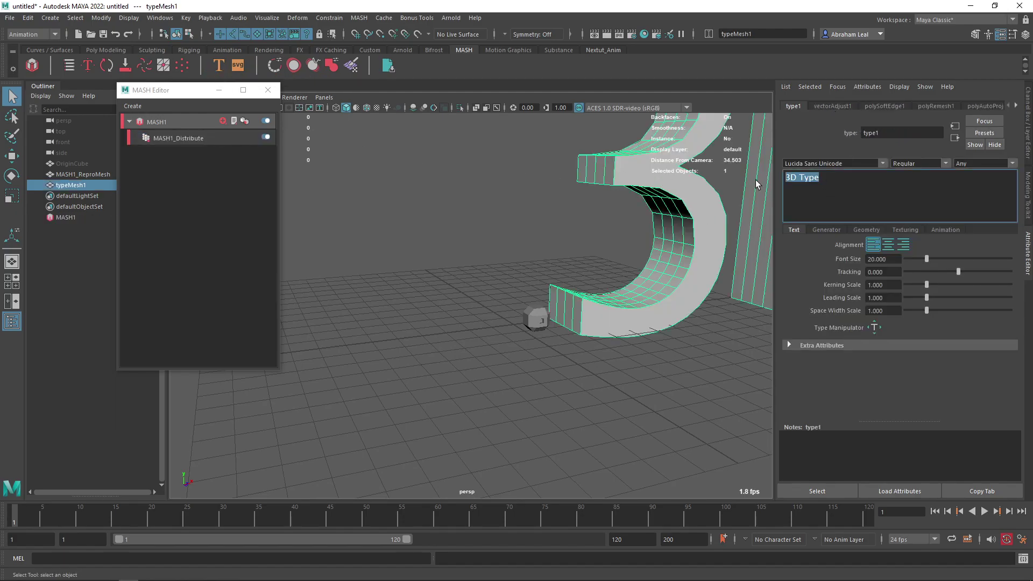
pyautogui.press('capslock')
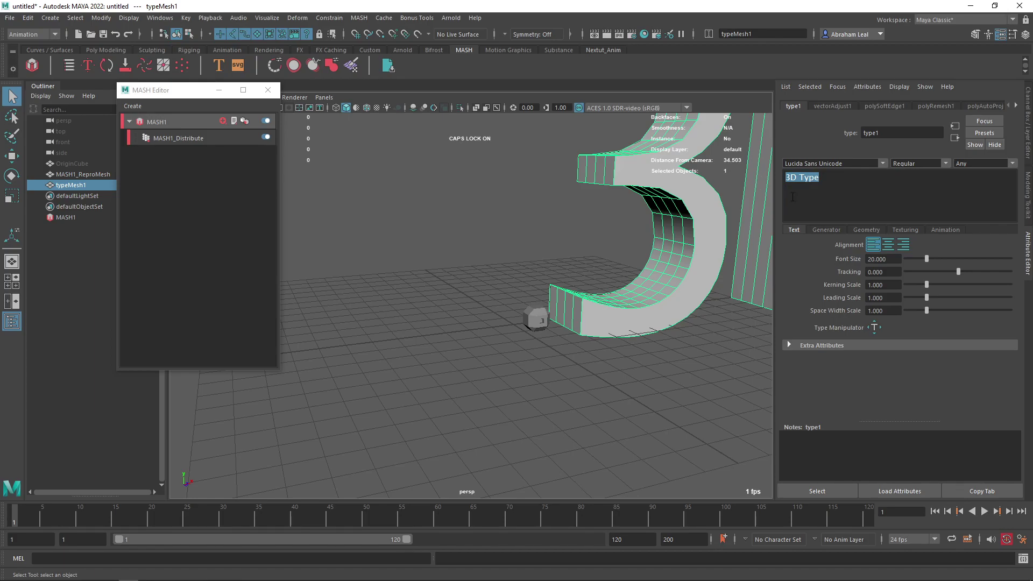
pyautogui.click(852, 184)
pyautogui.press('BackSpace')
pyautogui.press('BackSpace')
pyautogui.press('BackSpace')
pyautogui.press('BackSpace')
pyautogui.press('BackSpace')
pyautogui.press('BackSpace')
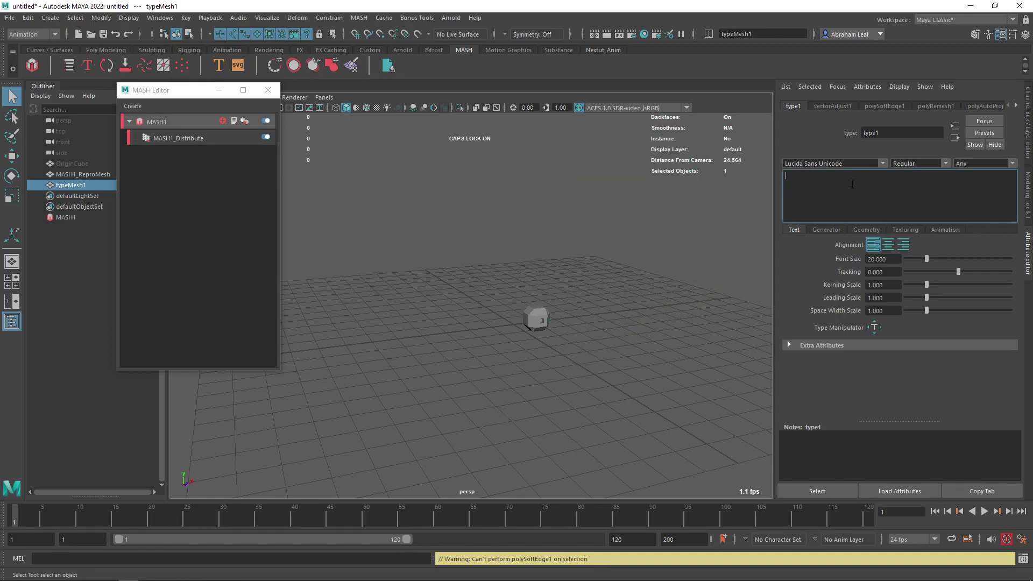
pyautogui.write('N')
pyautogui.scroll(-4, 758, 207)
pyautogui.keyDown('alt'); pyautogui.moveTo(601, 268); pyautogui.dragTo(544, 296, button='middle'); pyautogui.keyUp('alt')
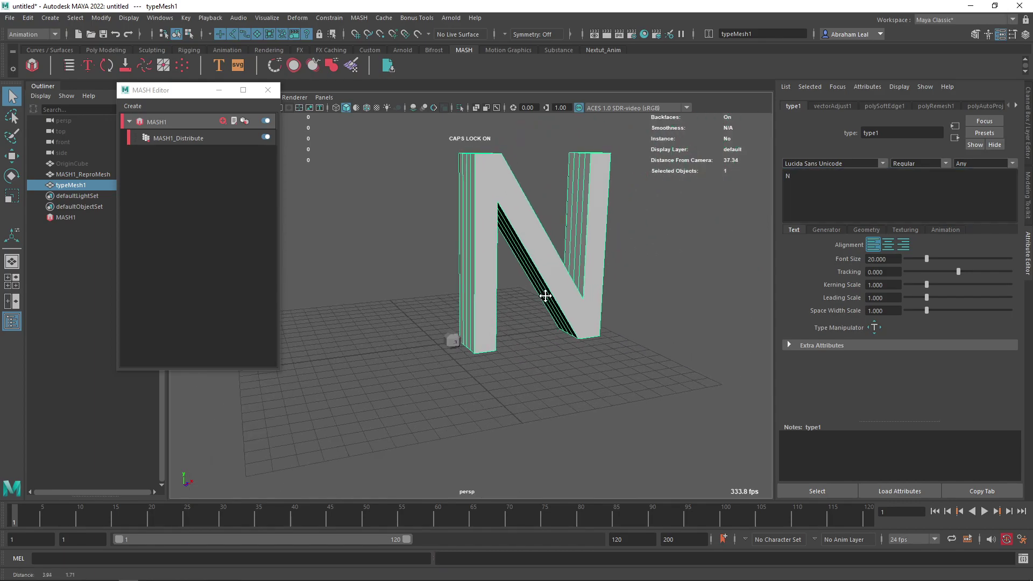
pyautogui.keyDown('alt'); pyautogui.moveTo(544, 295); pyautogui.dragTo(695, 283); pyautogui.keyUp('alt')
# - Set the N type mesh's Extrude Distance to about 4.58 to make the letter deeper
pyautogui.click(825, 229)
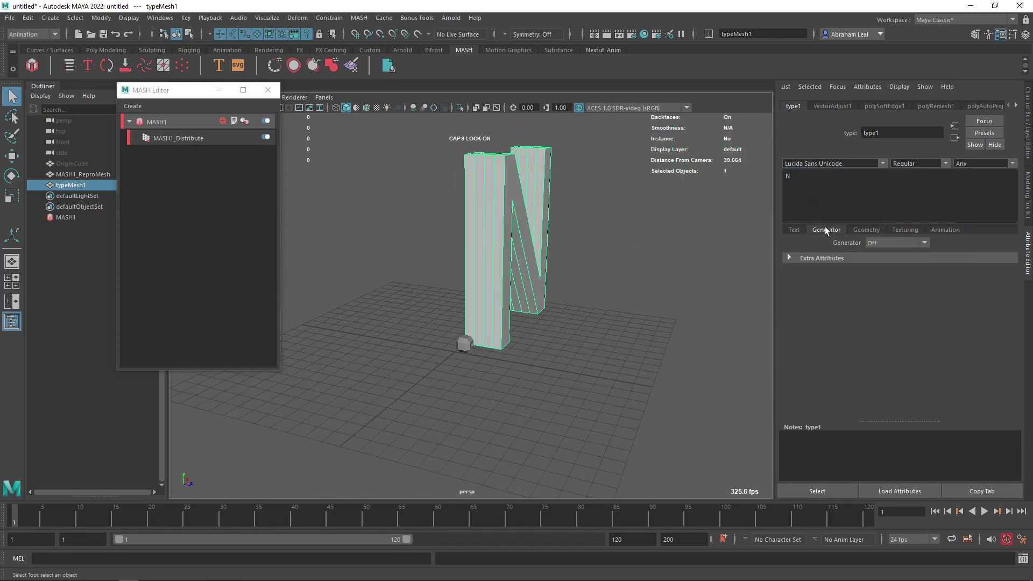
pyautogui.click(864, 230)
pyautogui.scroll(-10, 904, 291)
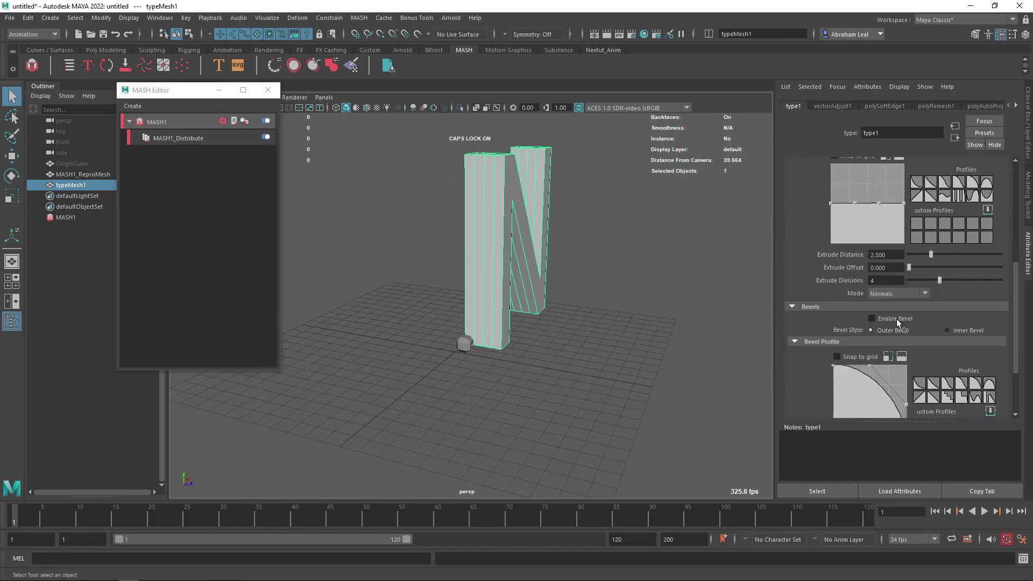
pyautogui.scroll(3, 887, 299)
pyautogui.moveTo(931, 258); pyautogui.dragTo(950, 250)
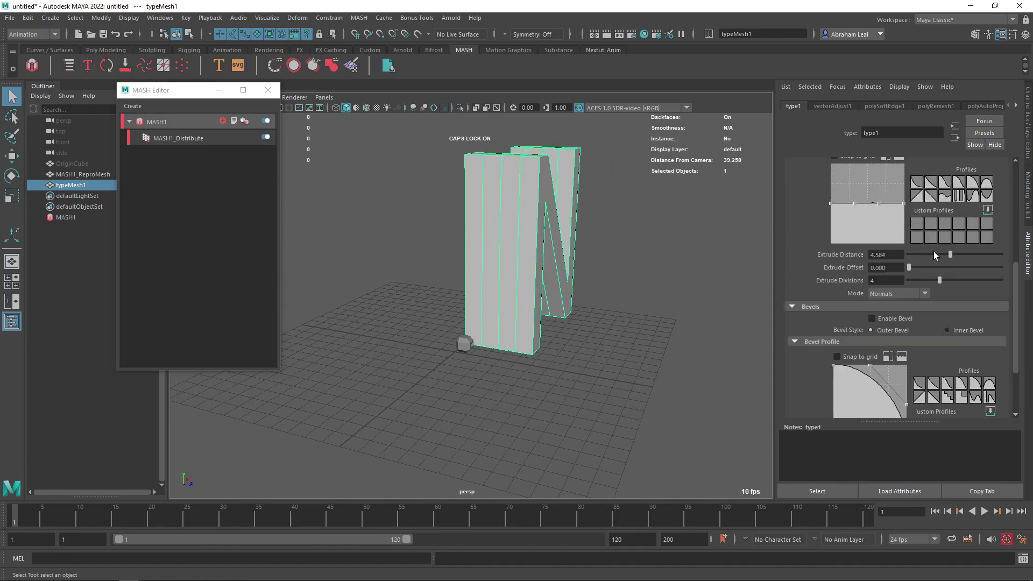
pyautogui.keyDown('alt'); pyautogui.moveTo(669, 258); pyautogui.dragTo(613, 269); pyautogui.keyUp('alt')
# - Delete the construction history of the extruded N mesh
pyautogui.click(574, 221)
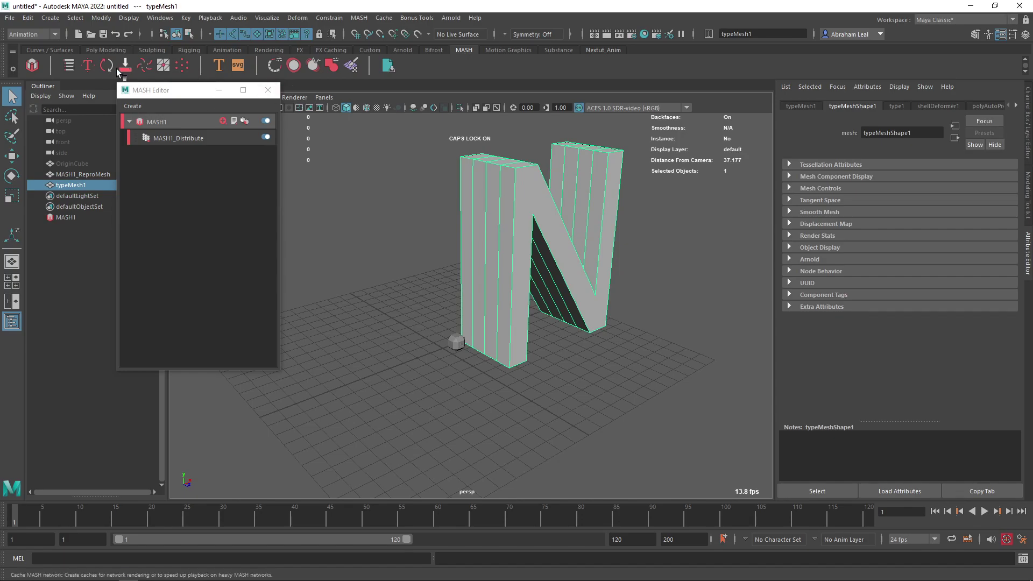
pyautogui.click(105, 50)
pyautogui.click(276, 64)
pyautogui.keyDown('alt'); pyautogui.moveTo(559, 226); pyautogui.dragTo(514, 230); pyautogui.keyUp('alt')
# - Rename the letter mesh as n_GEO and clear the selection
pyautogui.doubleClick(88, 185)
pyautogui.write('n_')
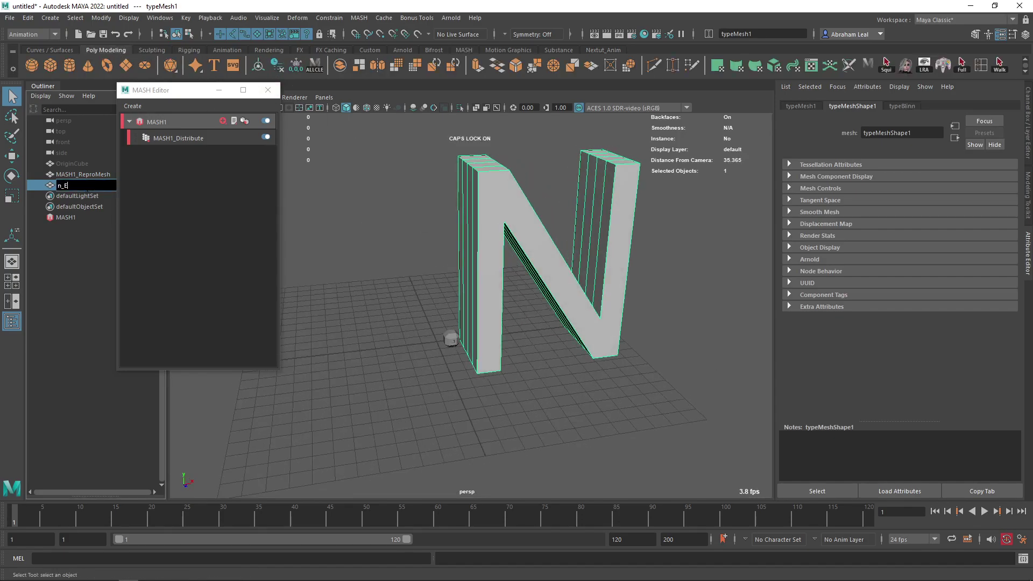
pyautogui.write('GEO')
pyautogui.press('Return')
pyautogui.click(399, 337)
# - Set the MASH1_Distribute distribution type to Mesh and connect n_GEO as the Input Mesh
pyautogui.click(74, 174)
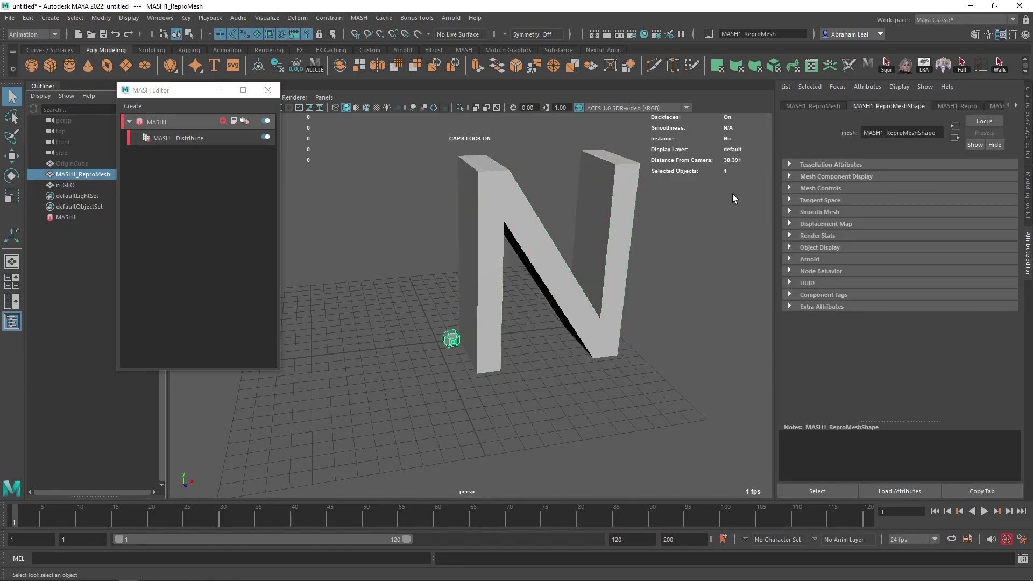
pyautogui.click(960, 106)
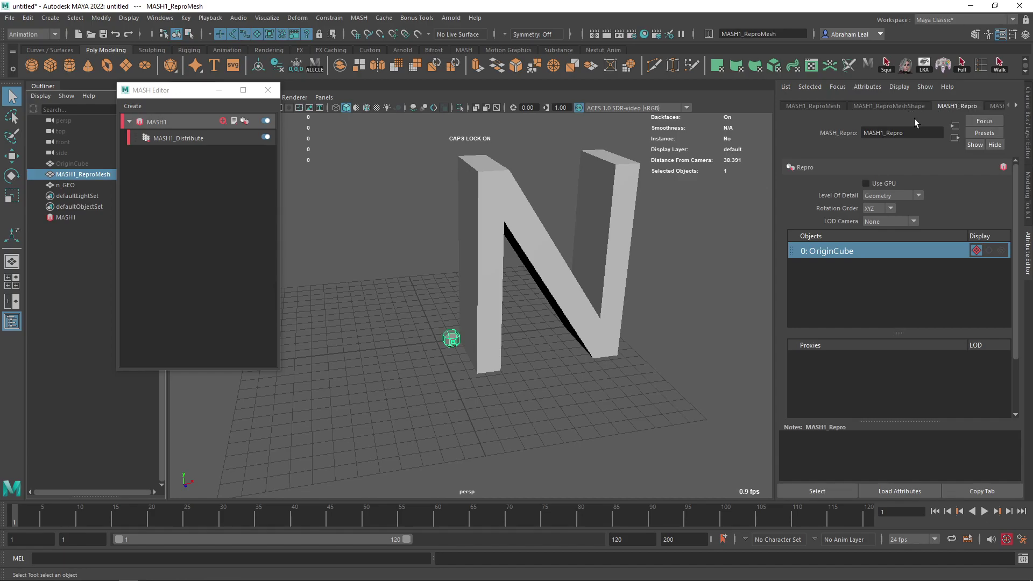
pyautogui.click(897, 106)
pyautogui.click(995, 105)
pyautogui.click(807, 106)
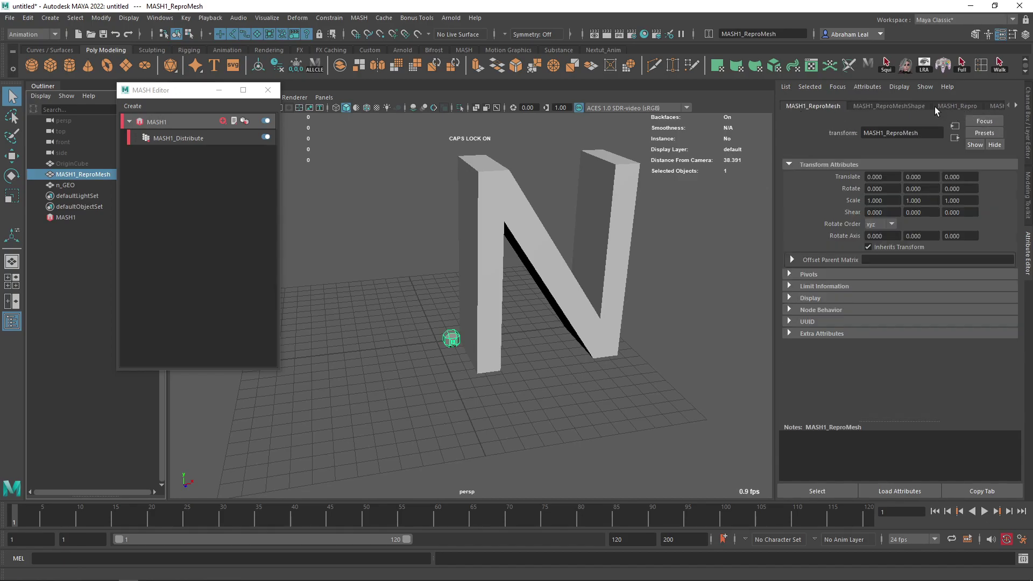
pyautogui.click(1018, 109)
pyautogui.click(856, 107)
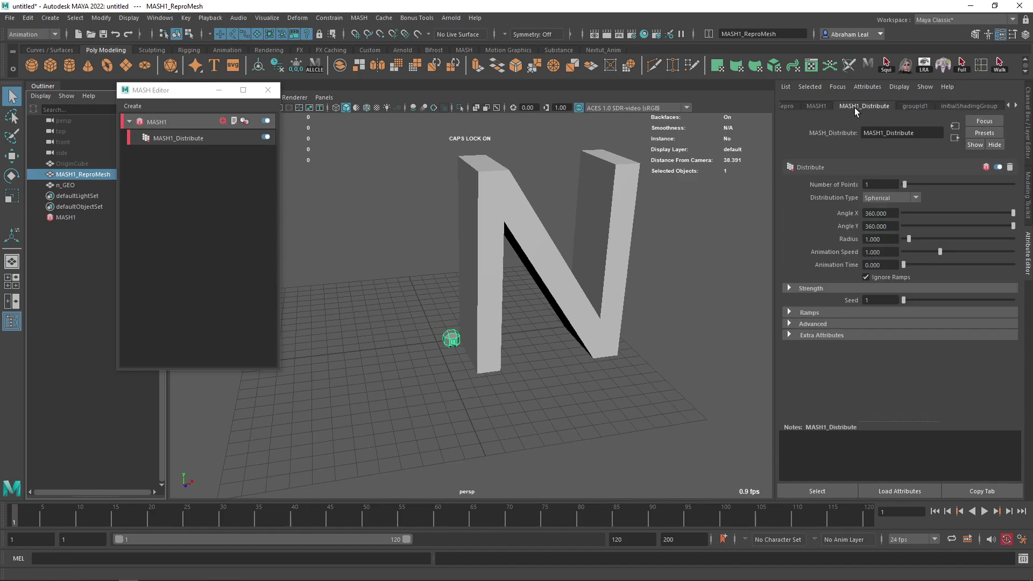
pyautogui.click(887, 198)
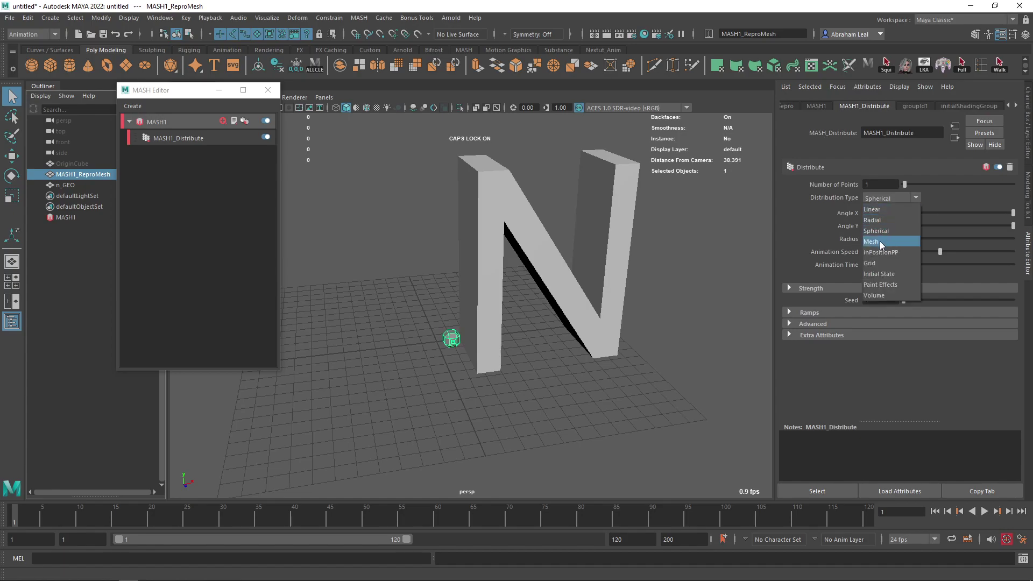
pyautogui.click(880, 242)
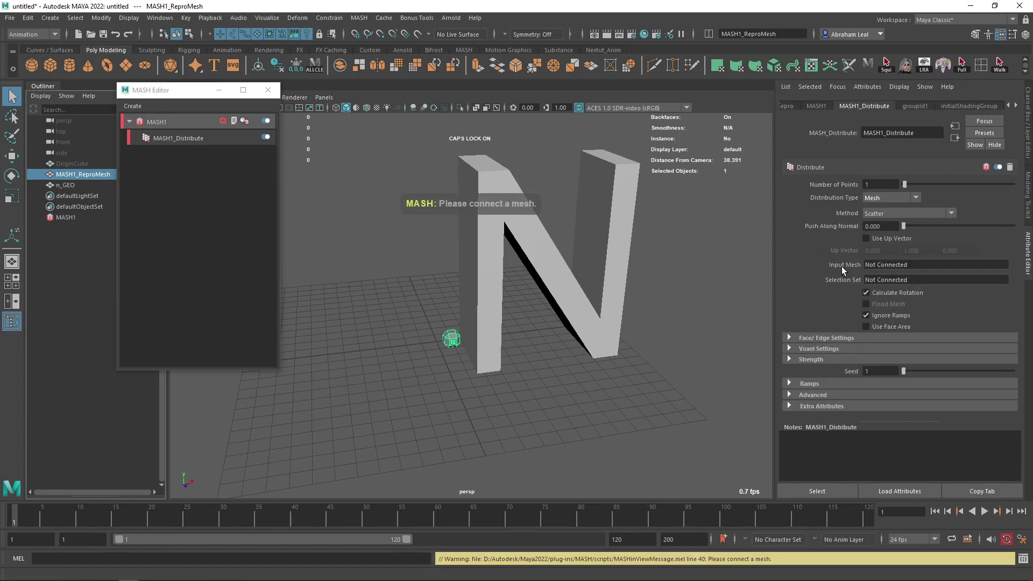
pyautogui.moveTo(63, 179); pyautogui.dragTo(314, 240, button='middle')
pyautogui.moveTo(896, 265); pyautogui.dragTo(895, 265, button='middle')
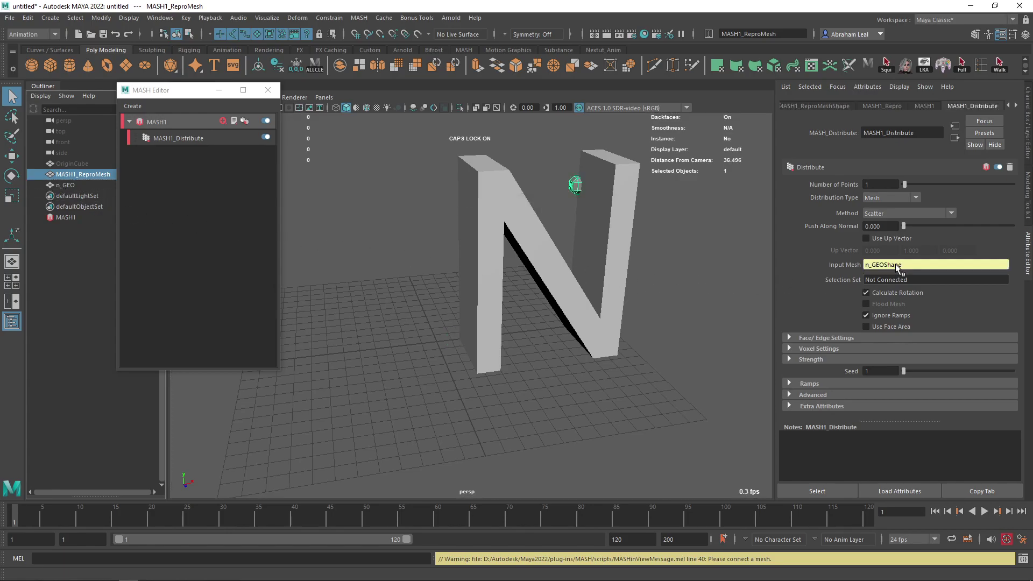
# - Examine from several angles how the single cube sits on the N mesh's surface
pyautogui.scroll(5, 593, 272)
pyautogui.keyDown('alt'); pyautogui.moveTo(585, 314); pyautogui.dragTo(604, 323); pyautogui.keyUp('alt')
pyautogui.keyDown('alt'); pyautogui.moveTo(543, 344); pyautogui.dragTo(547, 304, button='right'); pyautogui.keyUp('alt')
pyautogui.keyDown('alt'); pyautogui.moveTo(546, 305); pyautogui.dragTo(581, 264); pyautogui.keyUp('alt')
pyautogui.keyDown('alt'); pyautogui.moveTo(489, 267); pyautogui.dragTo(467, 301, button='middle'); pyautogui.keyUp('alt')
pyautogui.scroll(-5, 466, 301)
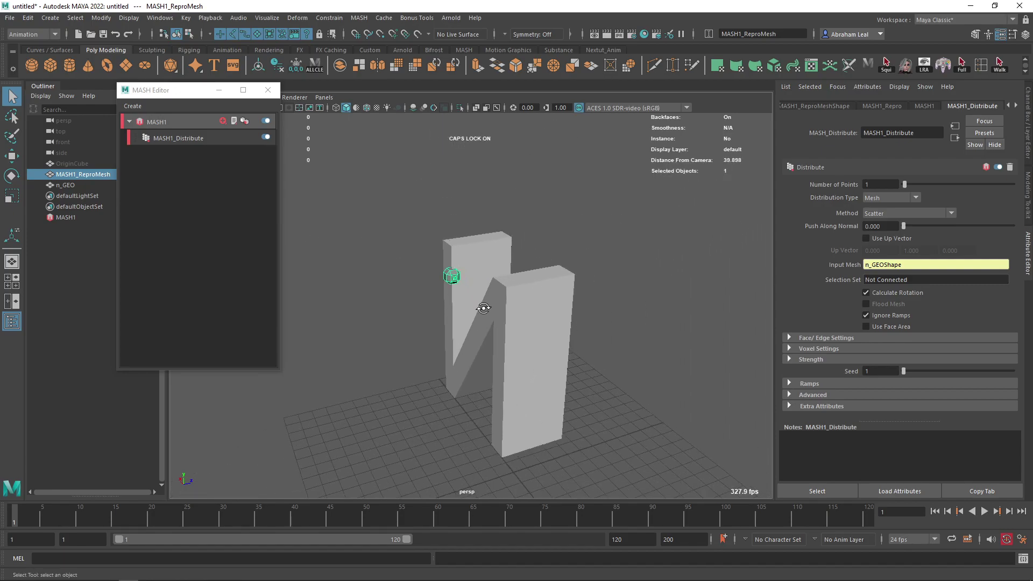
pyautogui.keyDown('alt'); pyautogui.moveTo(495, 306); pyautogui.dragTo(505, 326); pyautogui.keyUp('alt')
pyautogui.scroll(3, 560, 304)
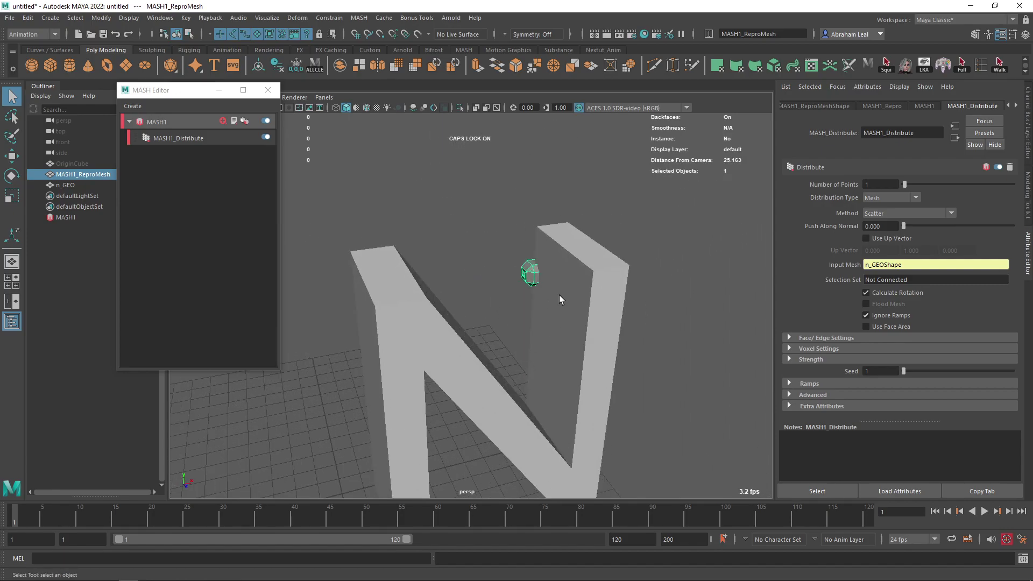
# - Try 100 and then 1000 for Number of Points and inspect how the cubes cover the N
pyautogui.moveTo(907, 185); pyautogui.dragTo(1013, 186)
pyautogui.keyDown('alt'); pyautogui.moveTo(673, 264); pyautogui.dragTo(661, 256); pyautogui.keyUp('alt')
pyautogui.doubleClick(881, 185)
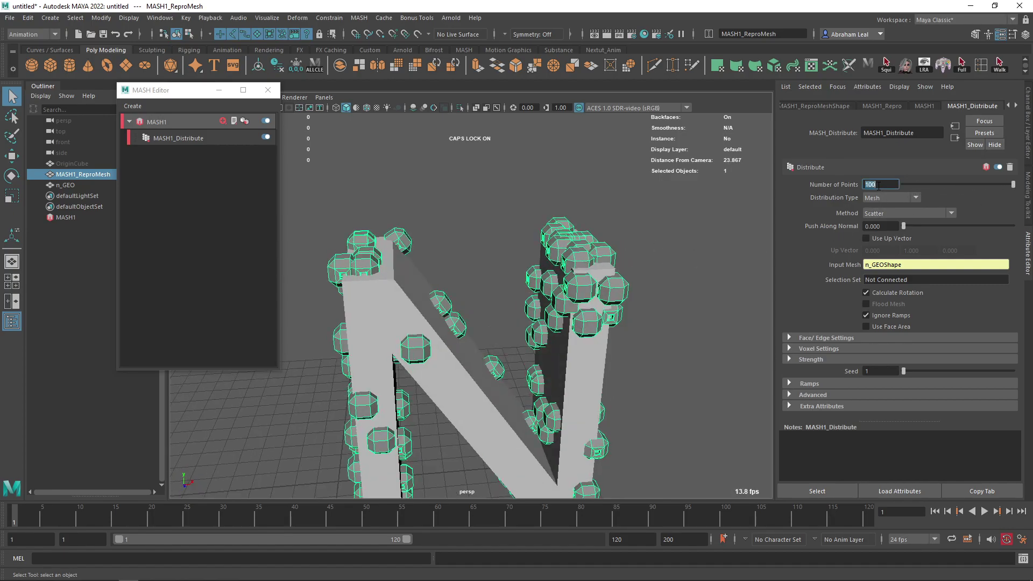
pyautogui.press('Return')
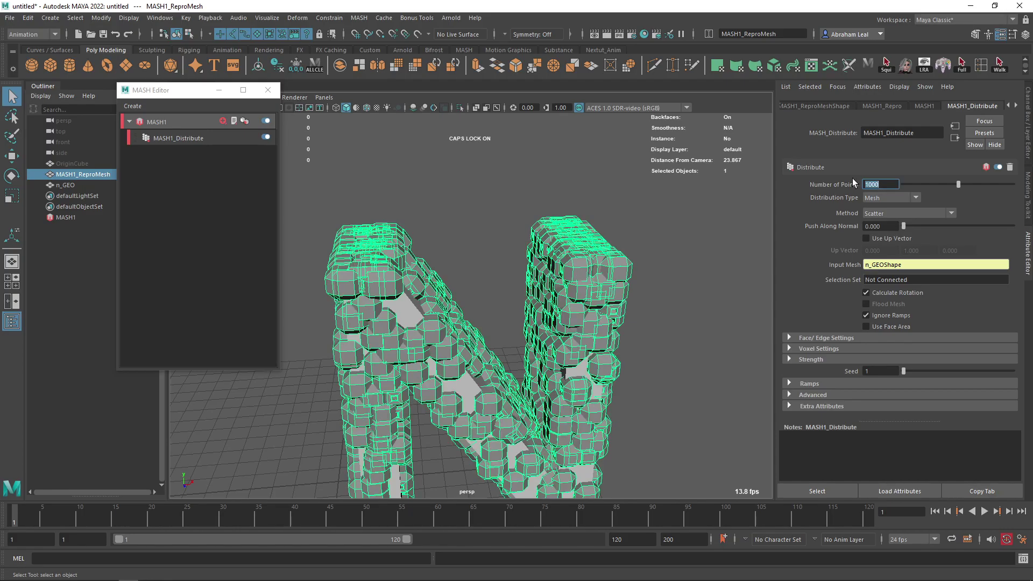
pyautogui.keyDown('alt'); pyautogui.moveTo(678, 268); pyautogui.dragTo(632, 260, button='right'); pyautogui.keyUp('alt')
pyautogui.keyDown('alt'); pyautogui.moveTo(631, 260); pyautogui.dragTo(618, 307); pyautogui.keyUp('alt')
pyautogui.keyDown('alt'); pyautogui.moveTo(619, 306); pyautogui.dragTo(624, 326, button='right'); pyautogui.keyUp('alt')
pyautogui.keyDown('alt'); pyautogui.moveTo(624, 325); pyautogui.dragTo(548, 348); pyautogui.keyUp('alt')
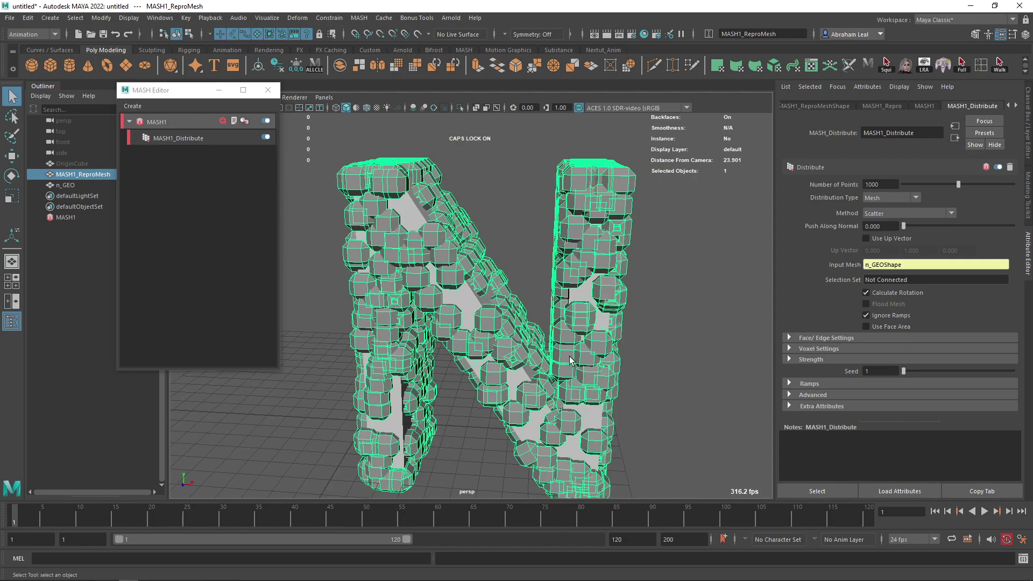
# - Set Number of Points to 0 and key it at frame 1
pyautogui.hotkey('alt', 'v')
pyautogui.hotkey('alt', 'v')
pyautogui.moveTo(943, 181); pyautogui.dragTo(894, 186)
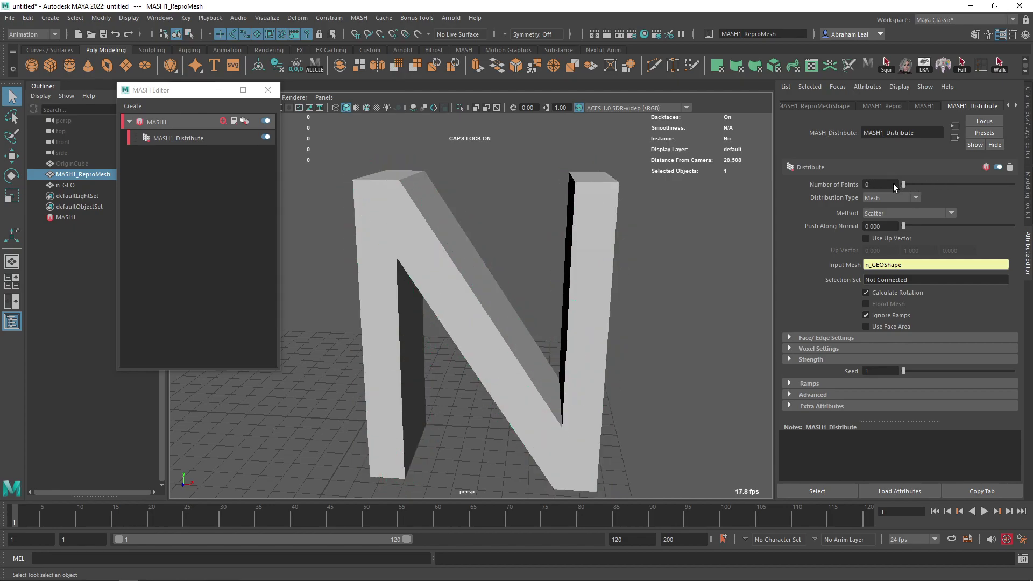
pyautogui.rightClick(842, 185)
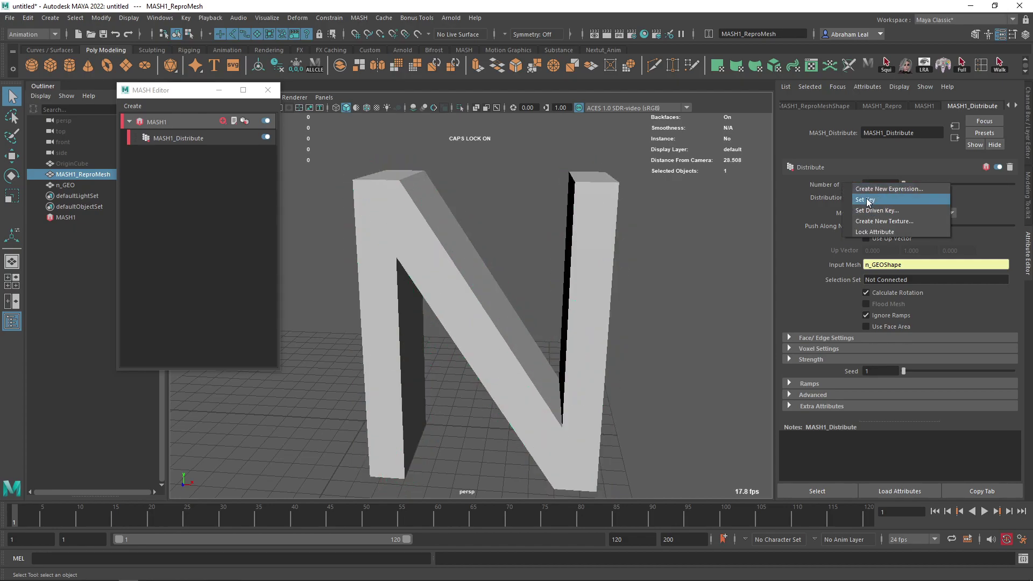
pyautogui.click(867, 200)
# - Move to frame 80 and key Number of Points at 1000
pyautogui.click(152, 522)
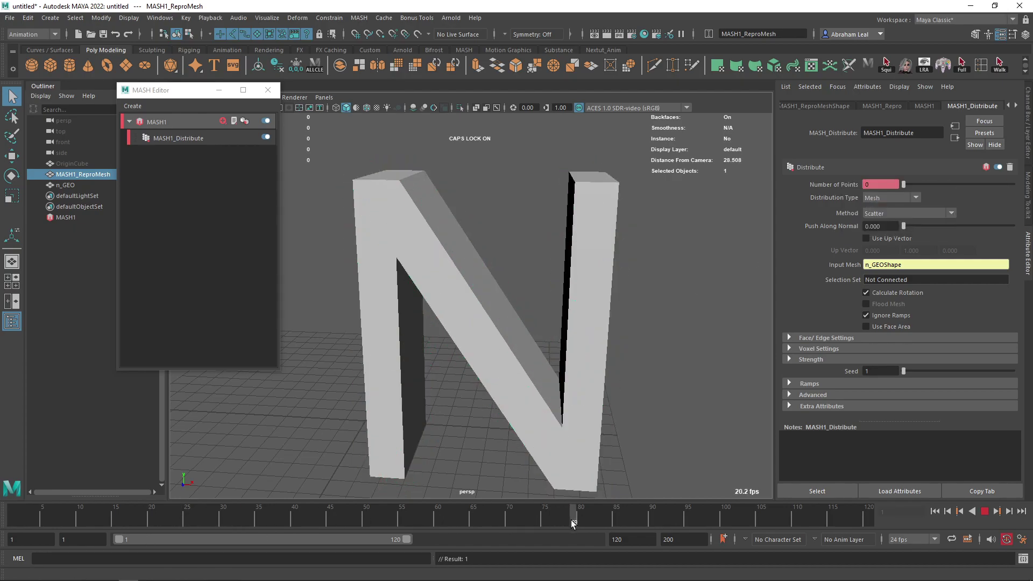
pyautogui.moveTo(576, 519); pyautogui.dragTo(576, 519)
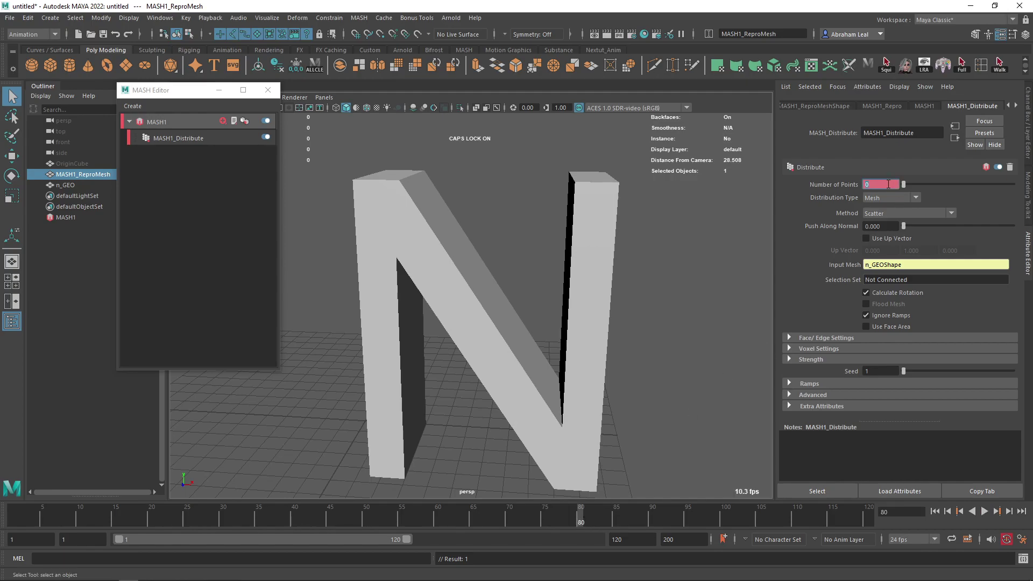
pyautogui.click(888, 184)
pyautogui.write('1000')
pyautogui.press('Return')
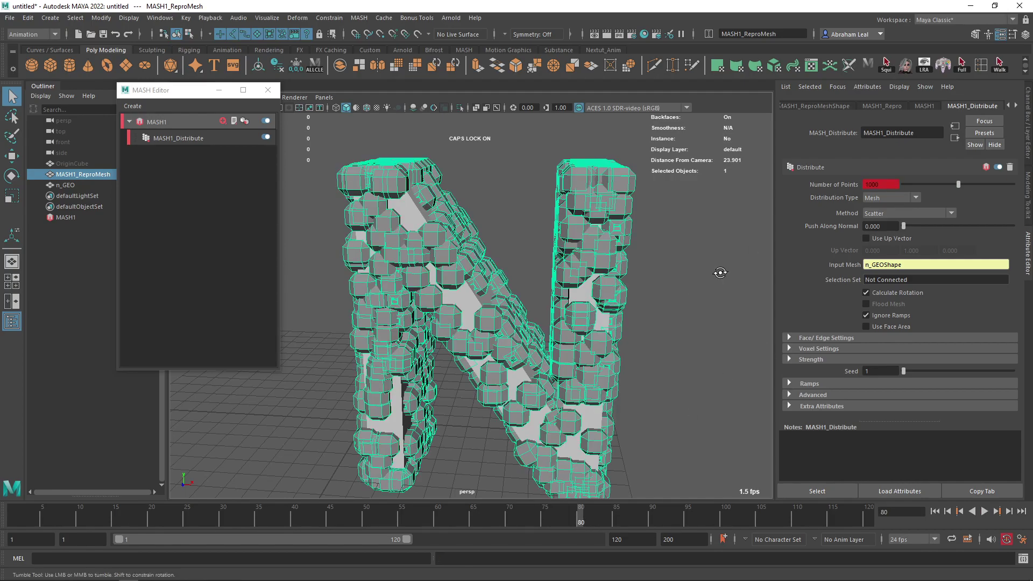
# - Deselect everything, play back the cubes growing over the N, stop it and return to the first frame
pyautogui.click(649, 270)
pyautogui.scroll(-3, 559, 248)
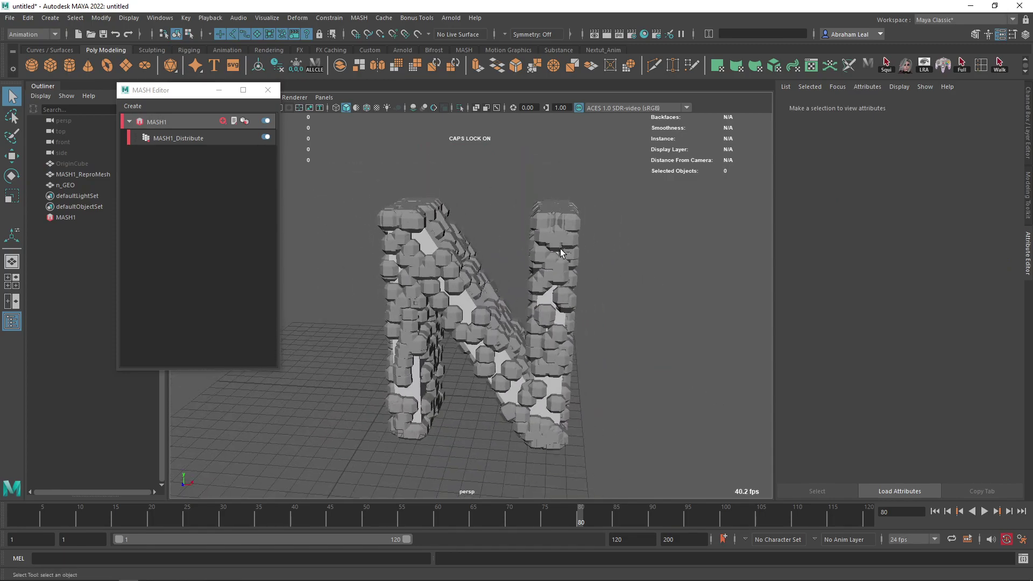
pyautogui.click(983, 510)
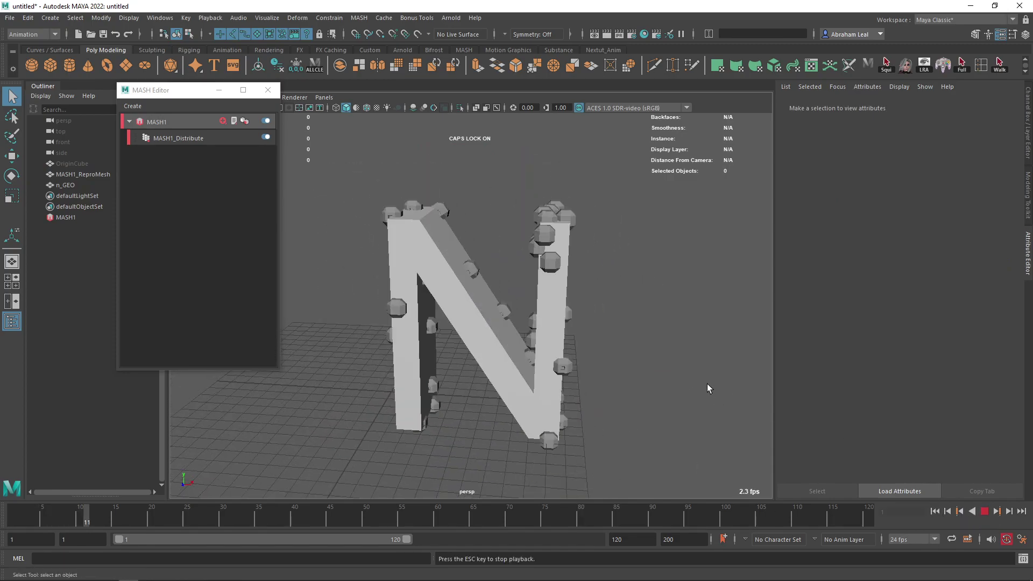
pyautogui.scroll(3, 653, 356)
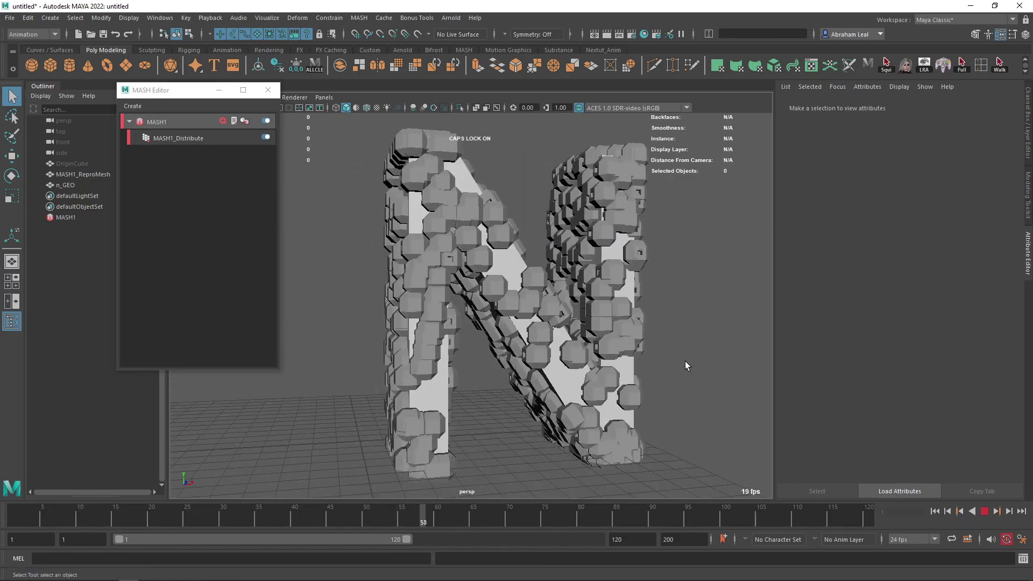
pyautogui.keyDown('alt'); pyautogui.moveTo(693, 338); pyautogui.dragTo(621, 279); pyautogui.keyUp('alt')
pyautogui.click(984, 511)
pyautogui.click(939, 515)
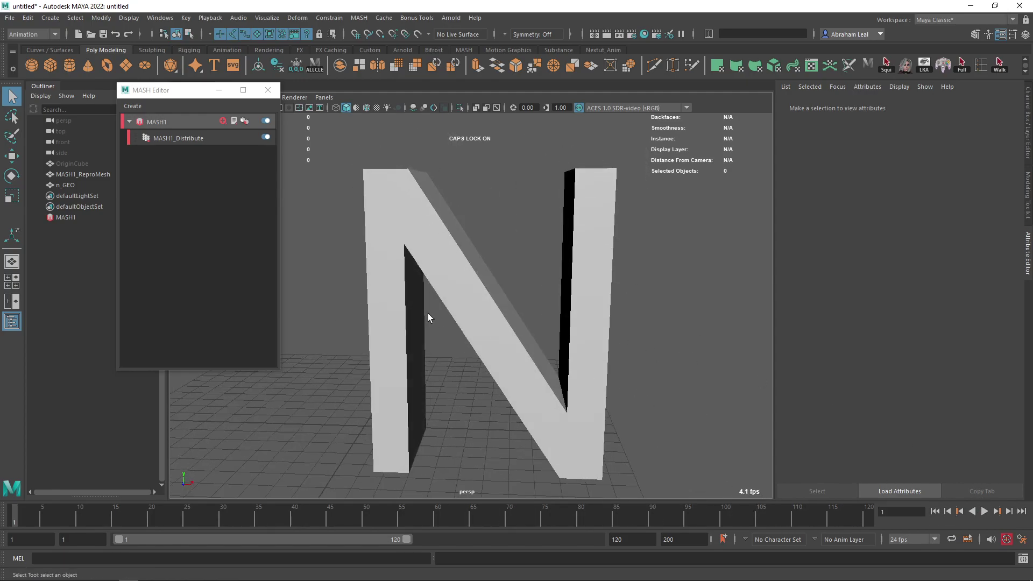
# - Hide the n_GEO mesh, play back the scattered cubes while orbiting around them, and stop the playback
pyautogui.click(470, 271)
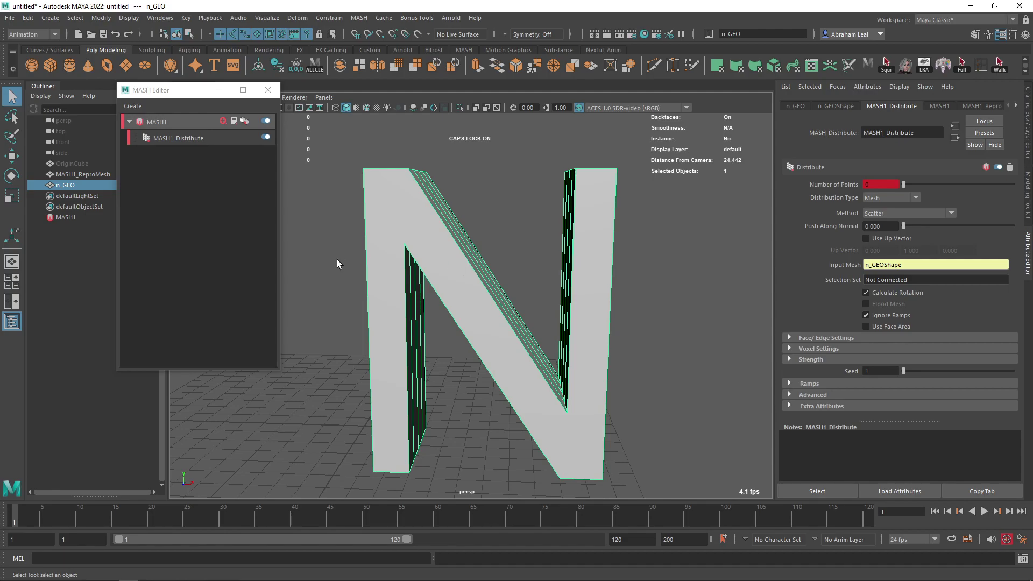
pyautogui.hotkey('ctrl', 'h')
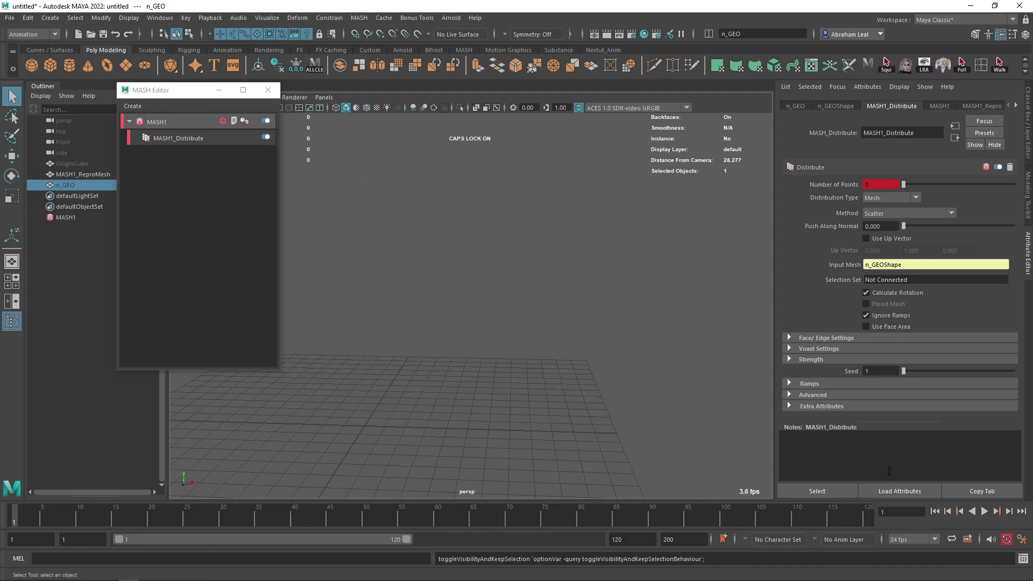
pyautogui.click(983, 511)
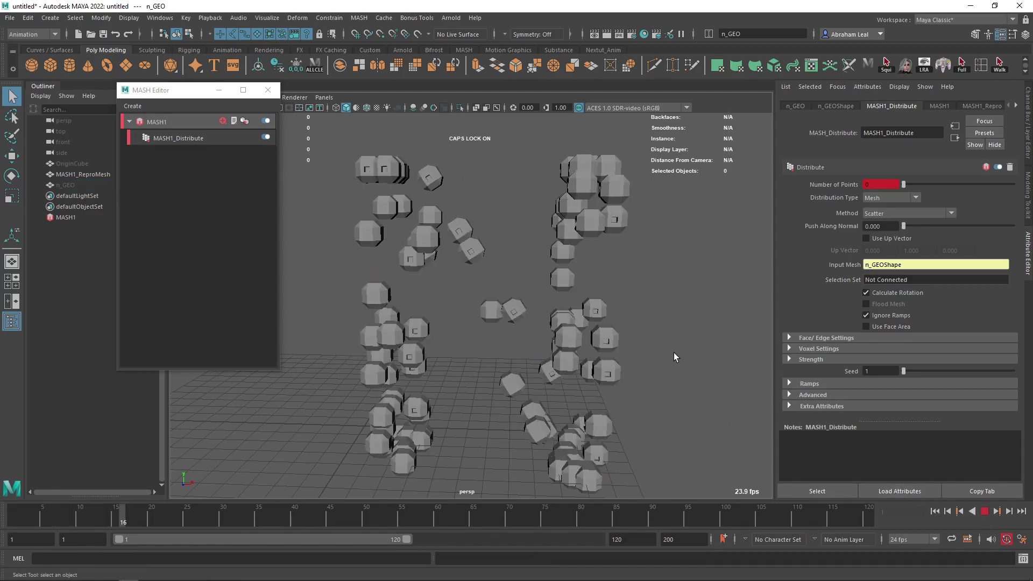
pyautogui.keyDown('alt'); pyautogui.moveTo(674, 353); pyautogui.dragTo(647, 357); pyautogui.keyUp('alt')
pyautogui.click(983, 511)
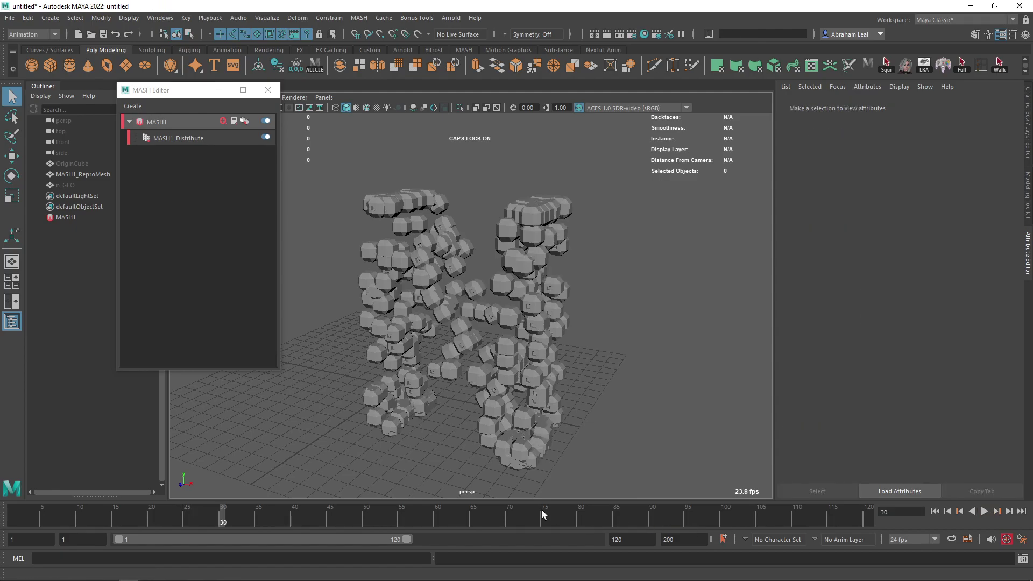
# - Select the MASH1_Distribute node, scrub the timeline to frame 63 and widen the Attribute Editor
pyautogui.click(177, 138)
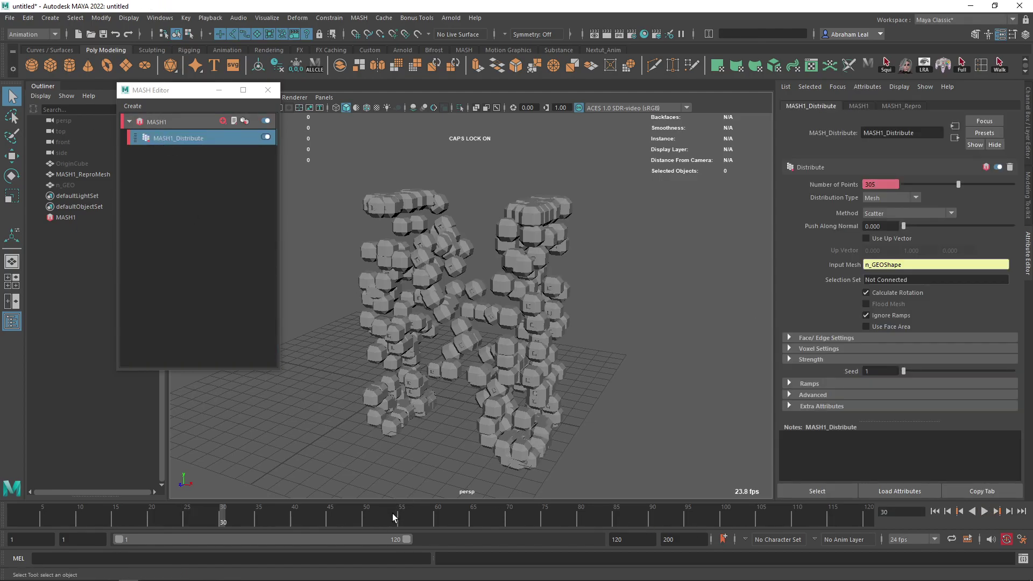
pyautogui.moveTo(506, 521); pyautogui.dragTo(459, 517)
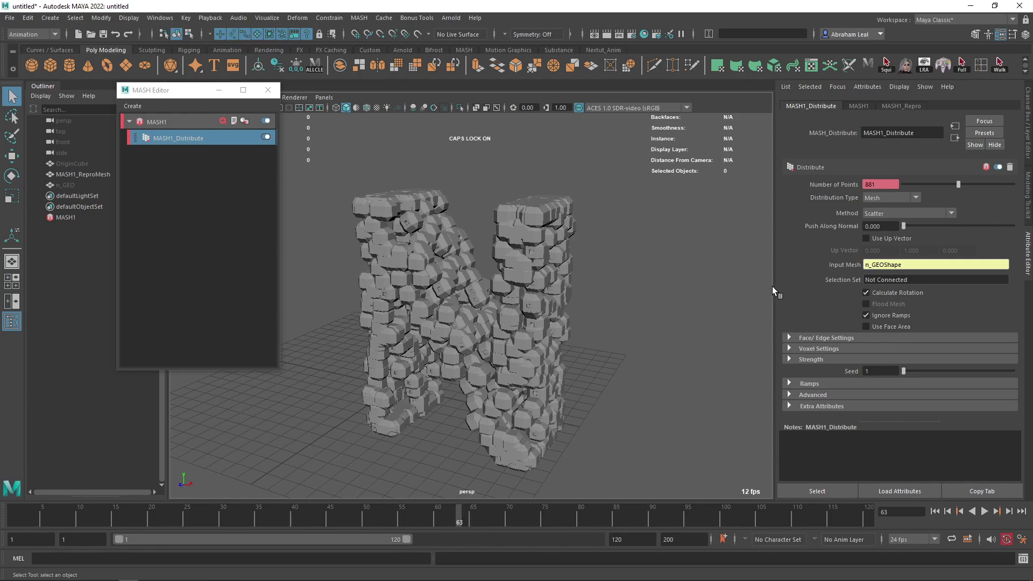
pyautogui.moveTo(773, 286); pyautogui.dragTo(733, 283)
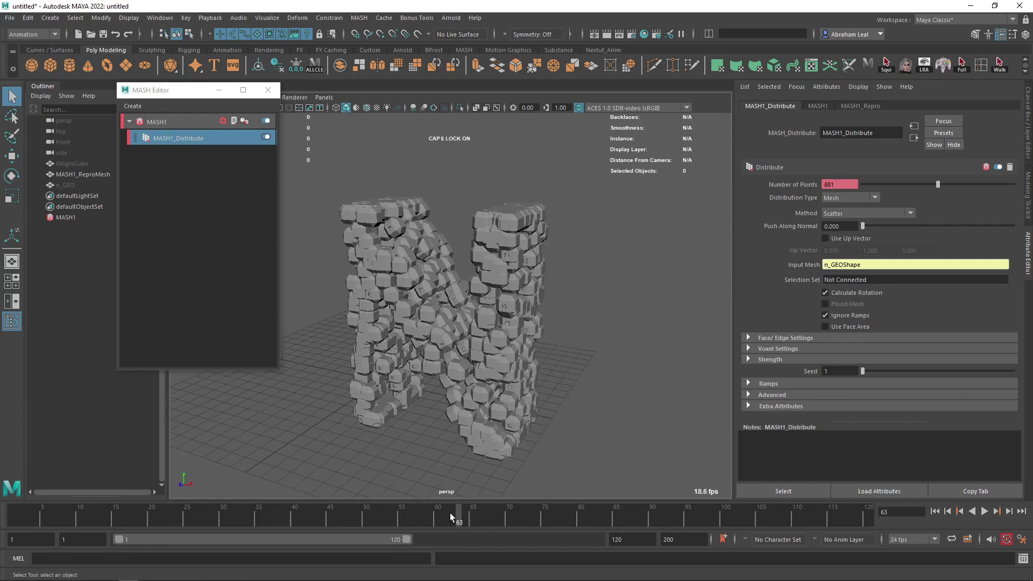
# - Select MASH1_ReproMesh, set Number of Points to 735 and key it at frame 66
pyautogui.click(452, 312)
pyautogui.click(83, 183)
pyautogui.click(89, 174)
pyautogui.moveTo(894, 184); pyautogui.dragTo(924, 184)
pyautogui.press('s')
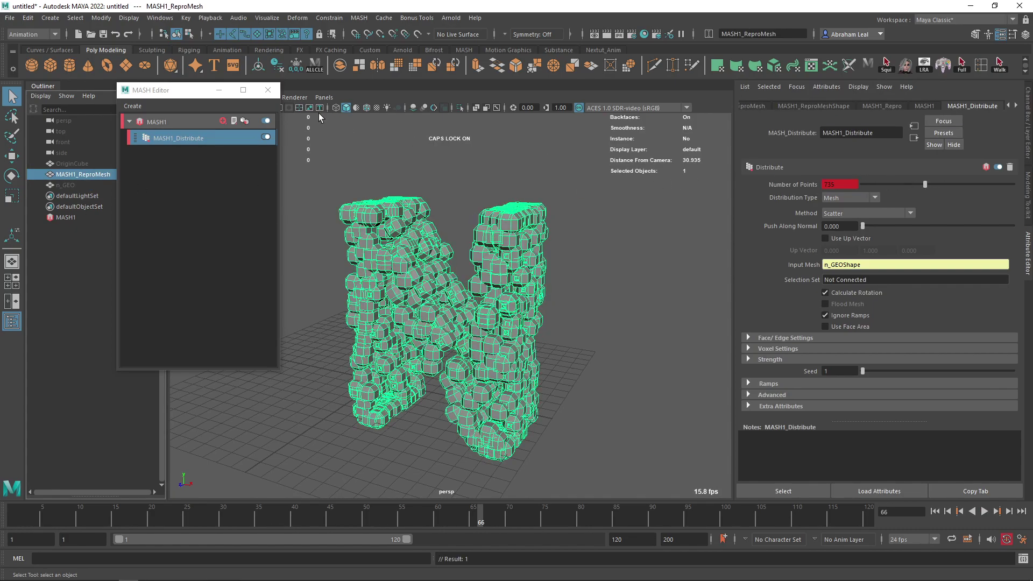
# - Move the MASH Editor window aside, open the Graph Editor and isolate the MASH1_Distribute Number of Points curve
pyautogui.moveTo(183, 95); pyautogui.dragTo(76, 124)
pyautogui.click(192, 88)
pyautogui.click(191, 133)
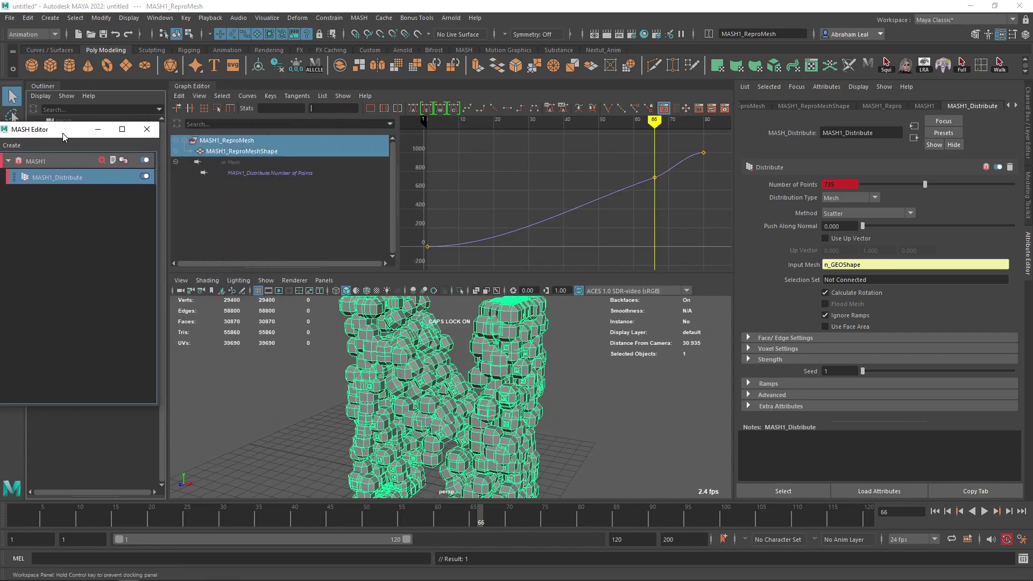
pyautogui.click(275, 171)
# - Delete the middle key at frame 66 from the Number of Points curve
pyautogui.keyDown('alt'); pyautogui.moveTo(665, 212); pyautogui.dragTo(588, 218, button='middle'); pyautogui.keyUp('alt')
pyautogui.scroll(3, 622, 207)
pyautogui.scroll(-3, 621, 207)
pyautogui.moveTo(604, 182); pyautogui.dragTo(575, 208)
pyautogui.press('Delete')
pyautogui.keyDown('alt'); pyautogui.moveTo(510, 228); pyautogui.dragTo(556, 214, button='middle'); pyautogui.keyUp('alt')
pyautogui.scroll(-3, 557, 212)
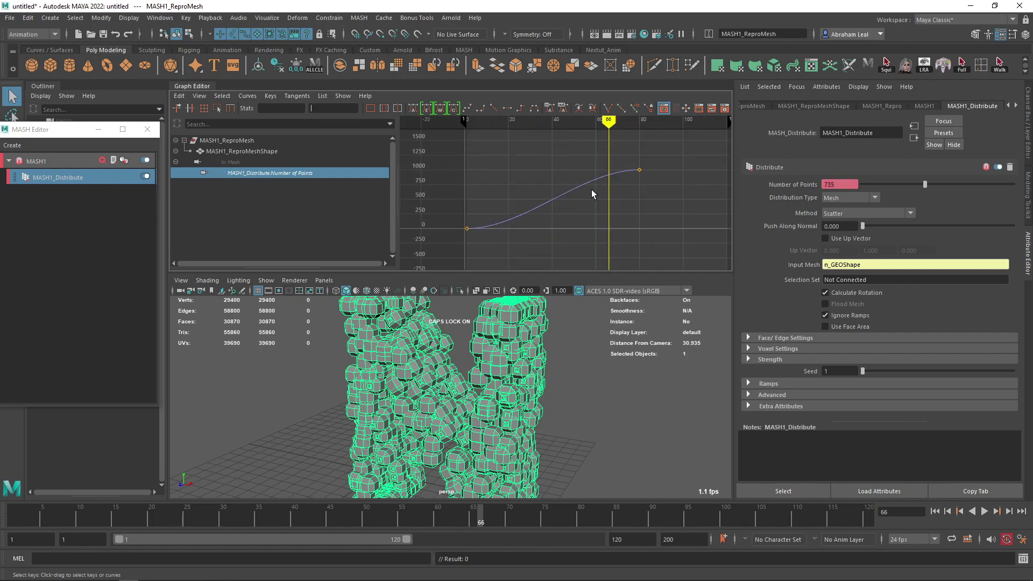
# - Steepen the tangent of the curve's first key so the point count rises quickly and eases out
pyautogui.moveTo(437, 244); pyautogui.dragTo(436, 245)
pyautogui.moveTo(523, 215); pyautogui.dragTo(477, 245)
pyautogui.moveTo(512, 215); pyautogui.dragTo(511, 195, button='middle')
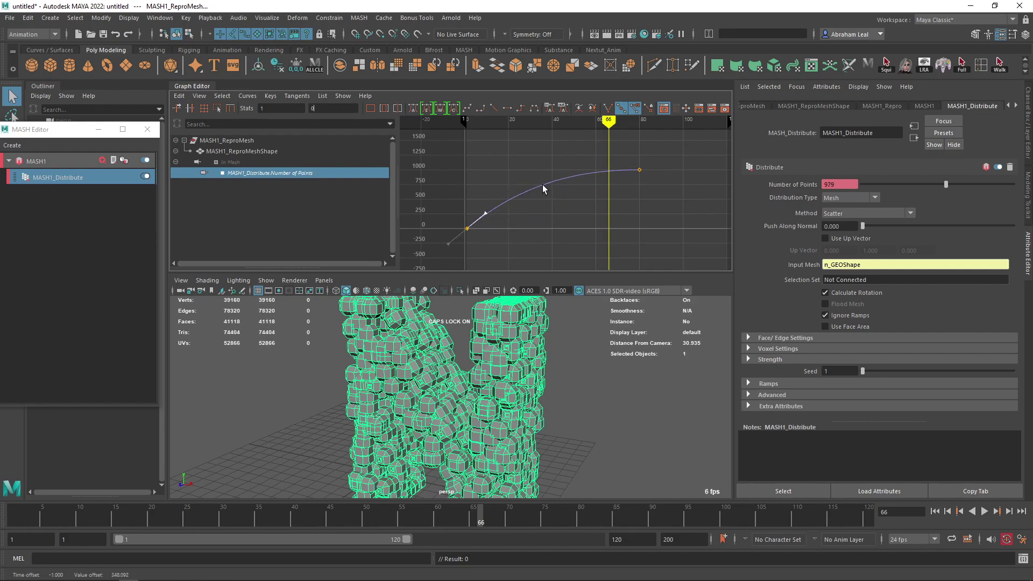
# - Move to frame 80 and set the keyed Number of Points to 1200
pyautogui.moveTo(608, 121); pyautogui.dragTo(639, 121)
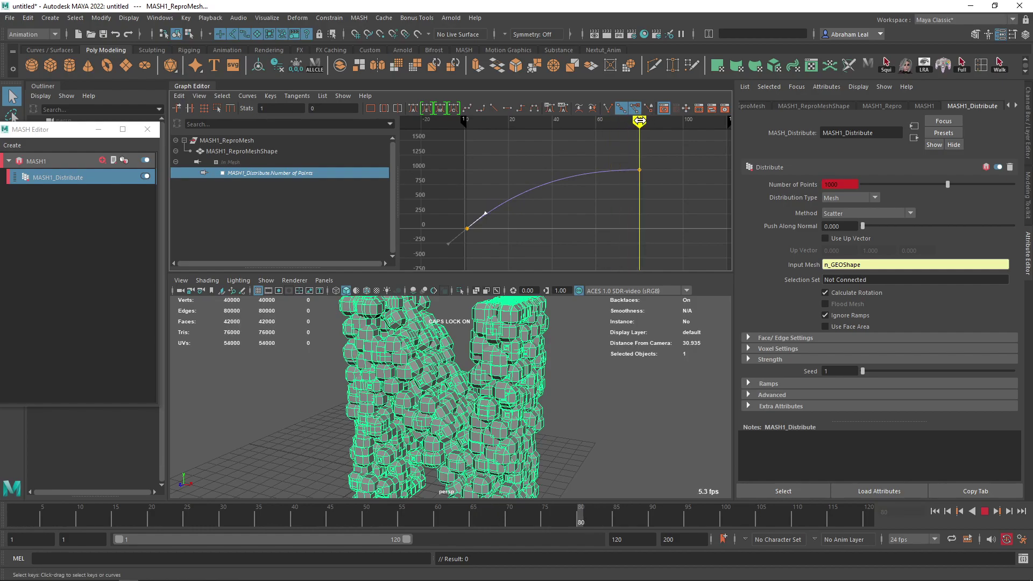
pyautogui.write('120')
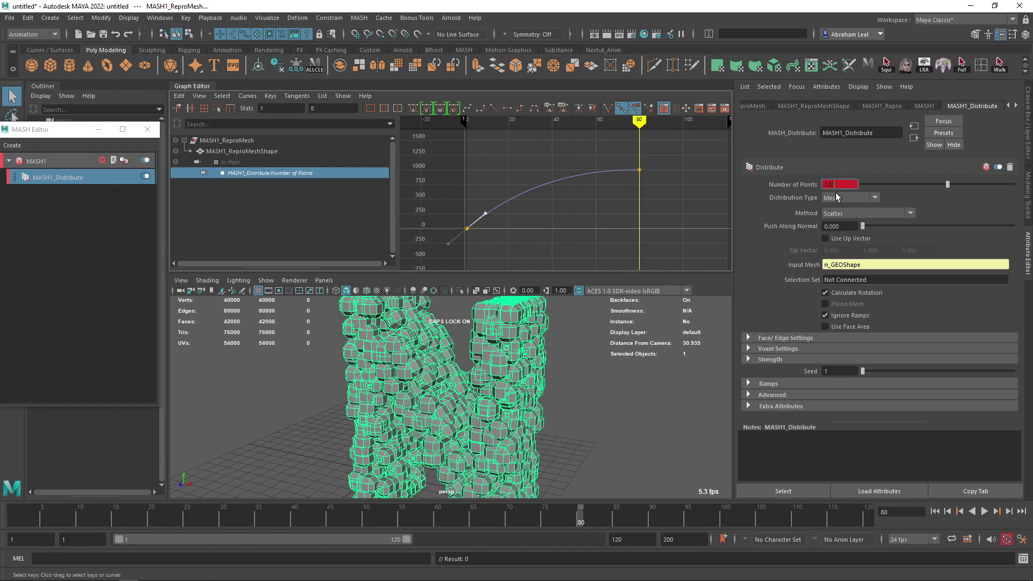
pyautogui.write('0')
pyautogui.press('Return')
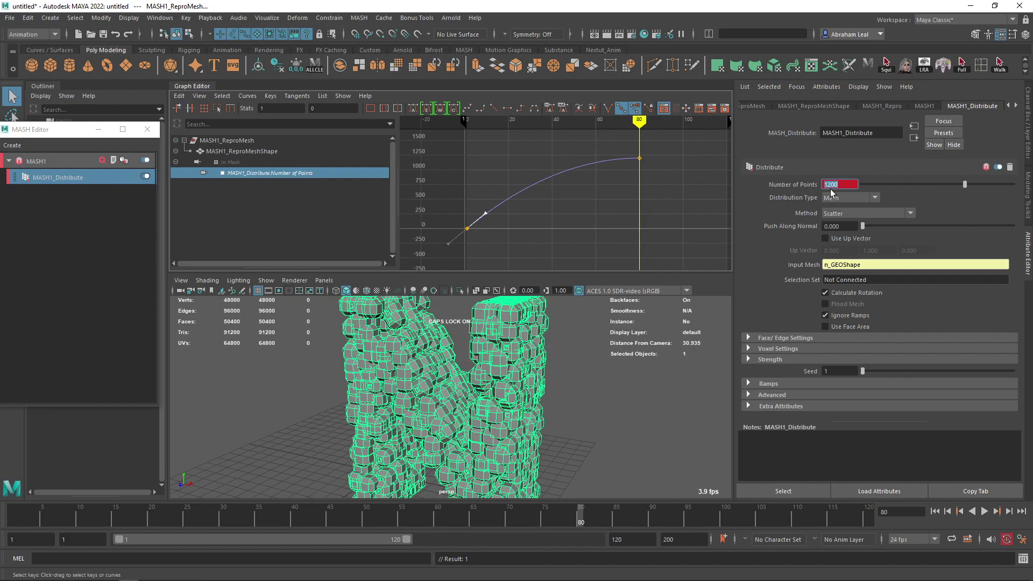
# - Collapse the Graph Editor, deselect everything, play the animation from the start, stop it and return to the first frame
pyautogui.click(198, 86)
pyautogui.click(611, 366)
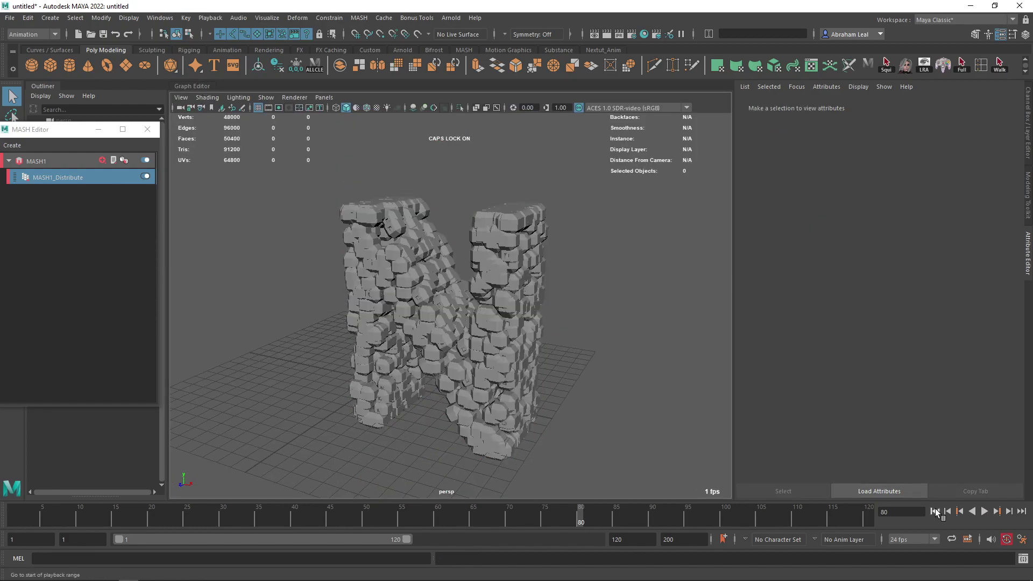
pyautogui.click(935, 511)
pyautogui.click(983, 512)
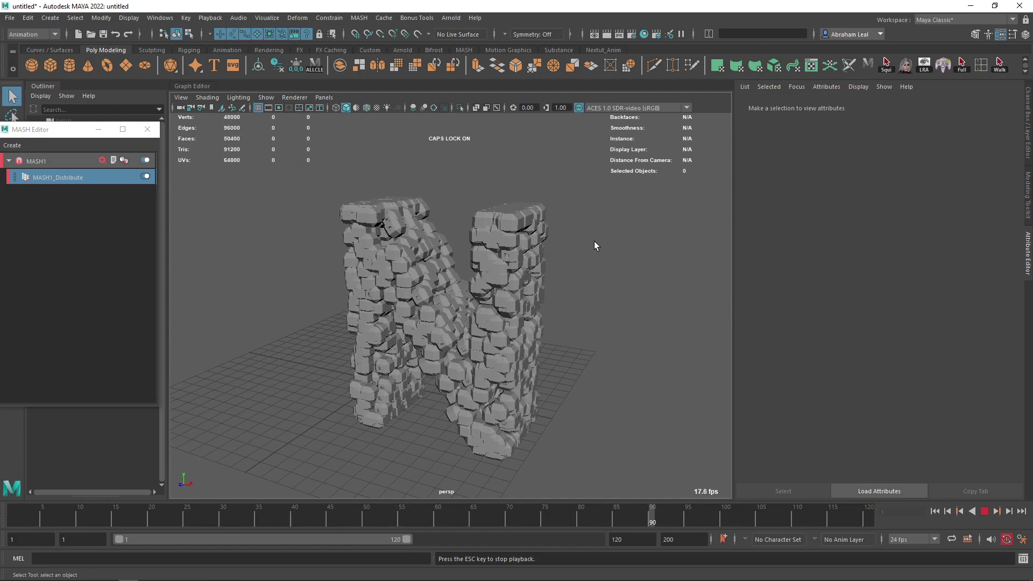
pyautogui.click(984, 513)
pyautogui.click(934, 510)
# - Reposition the MASH Editor, scrub the timeline to frame 70 and inspect the nodes listed under MASH1
pyautogui.moveTo(54, 132); pyautogui.dragTo(255, 156)
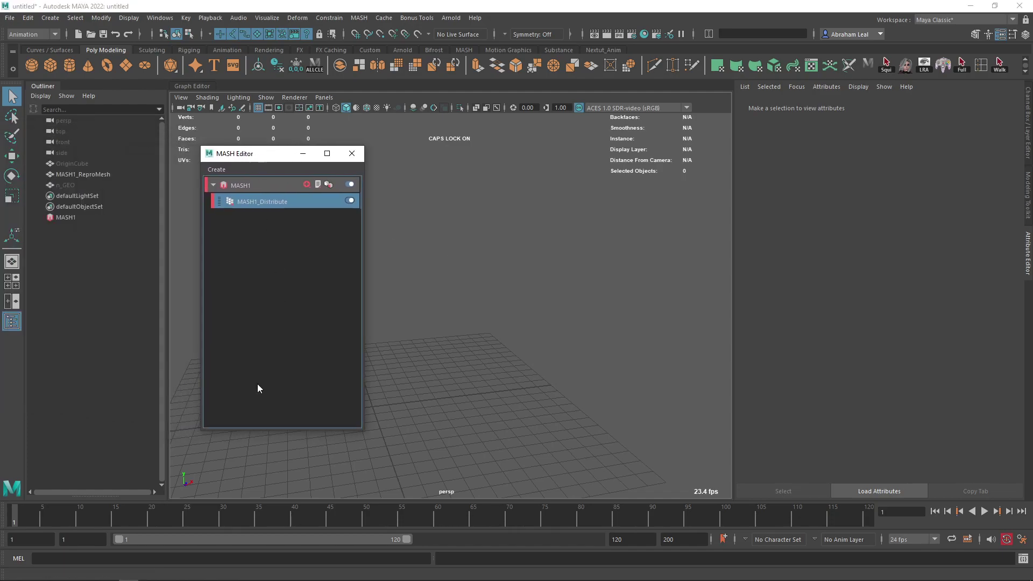
pyautogui.moveTo(215, 516); pyautogui.dragTo(509, 519)
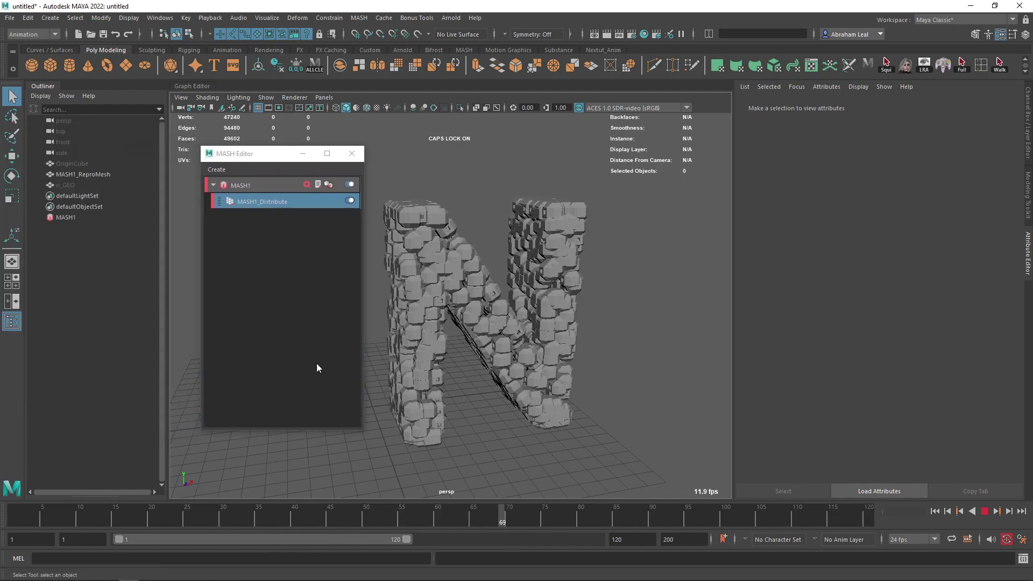
pyautogui.click(233, 185)
pyautogui.click(213, 185)
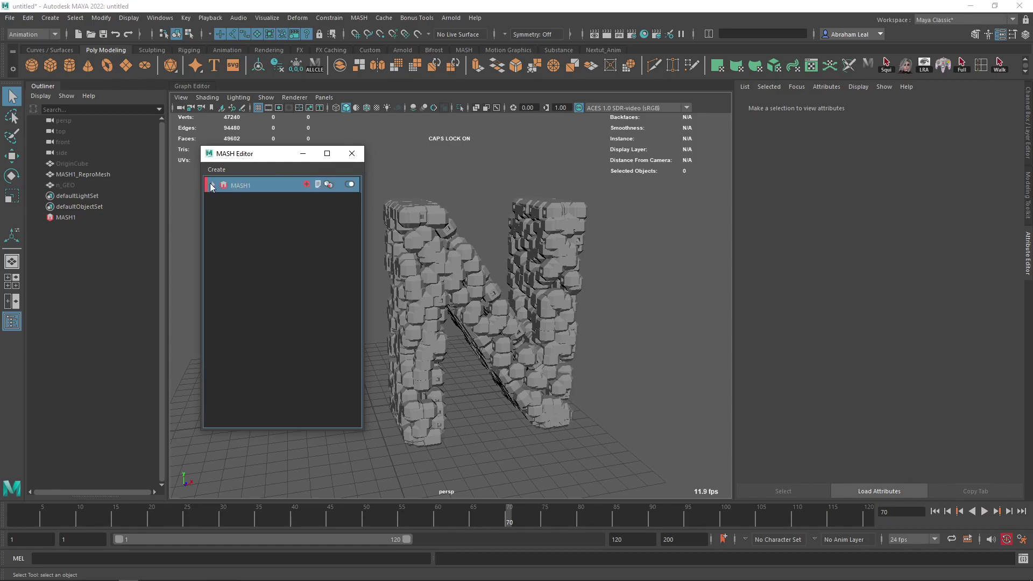
pyautogui.click(212, 185)
pyautogui.click(293, 201)
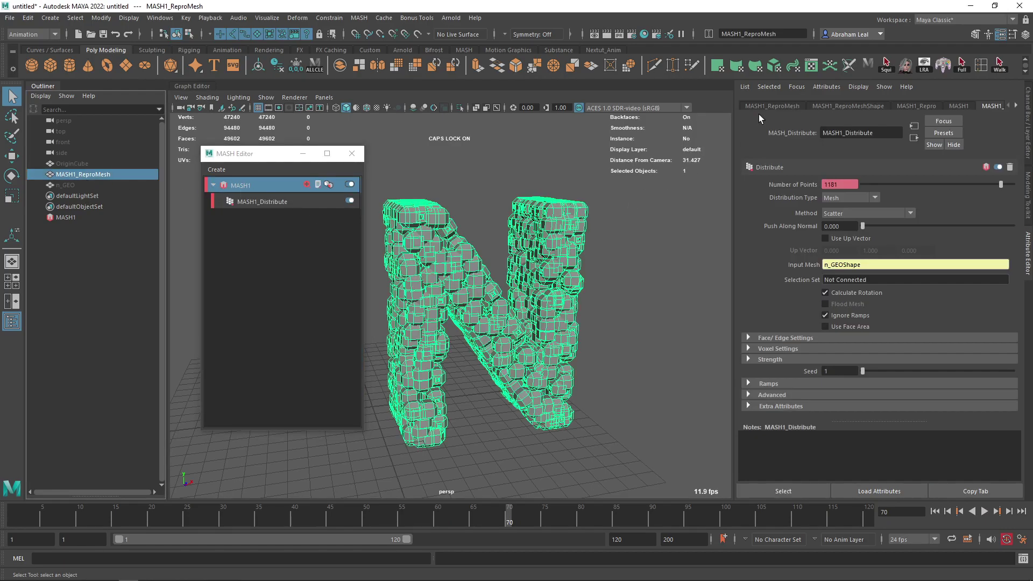
# - Add a Random node to the MASH1 network
pyautogui.click(259, 185)
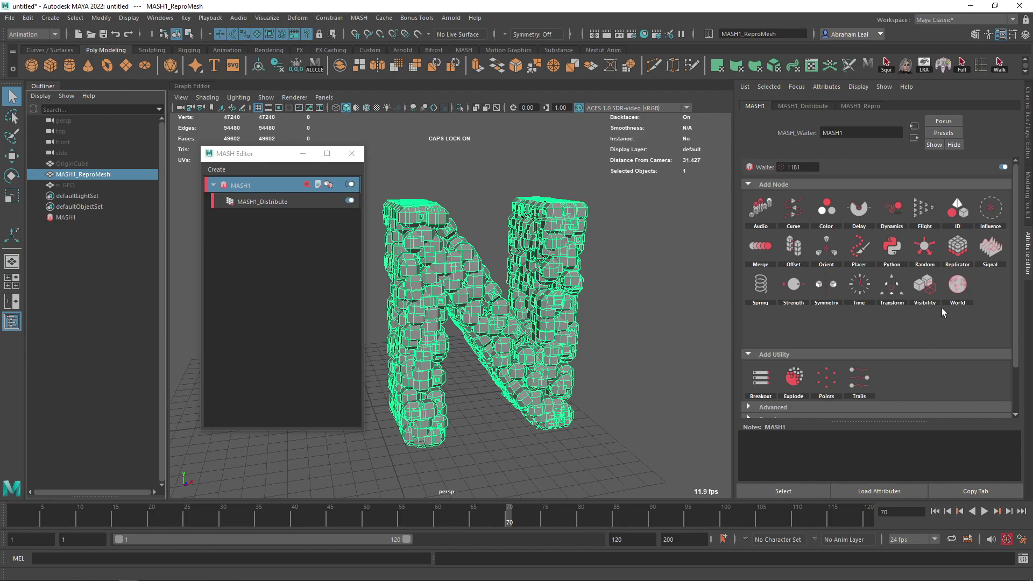
pyautogui.rightClick(923, 248)
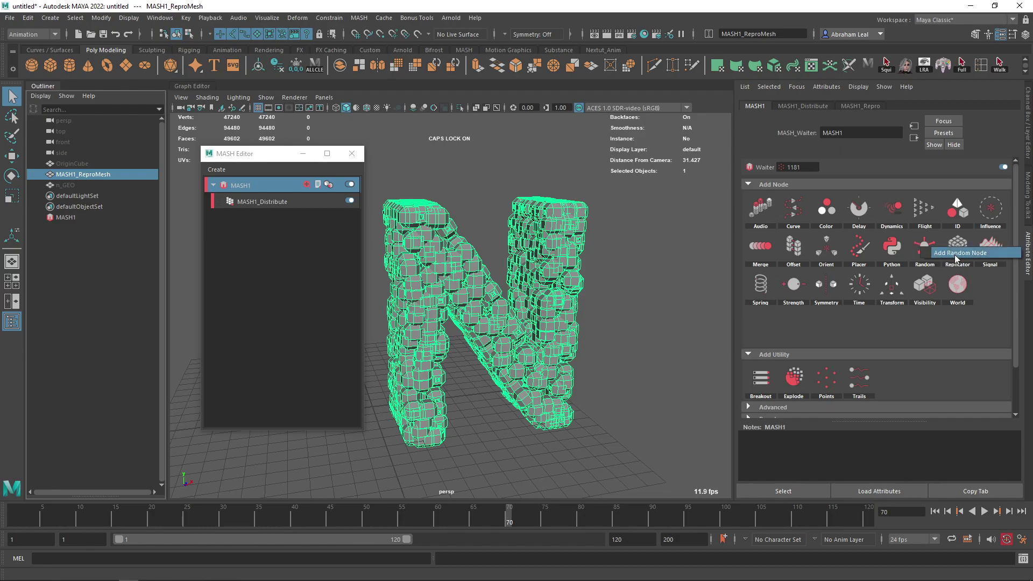
pyautogui.click(954, 254)
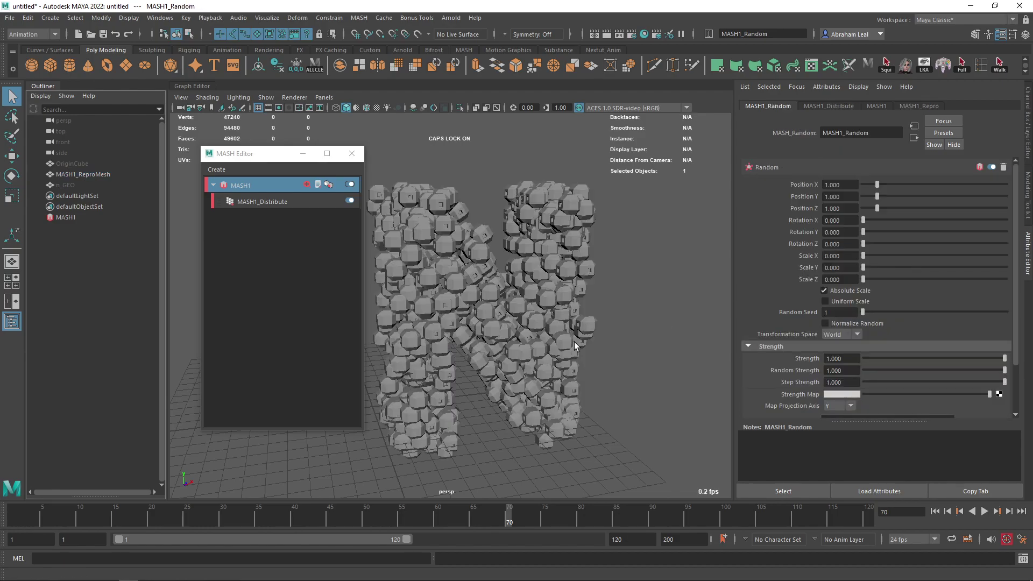
# - Play back the randomly offset cubes and stop at frame 28
pyautogui.keyDown('alt'); pyautogui.moveTo(515, 246); pyautogui.dragTo(560, 242, button='middle'); pyautogui.keyUp('alt')
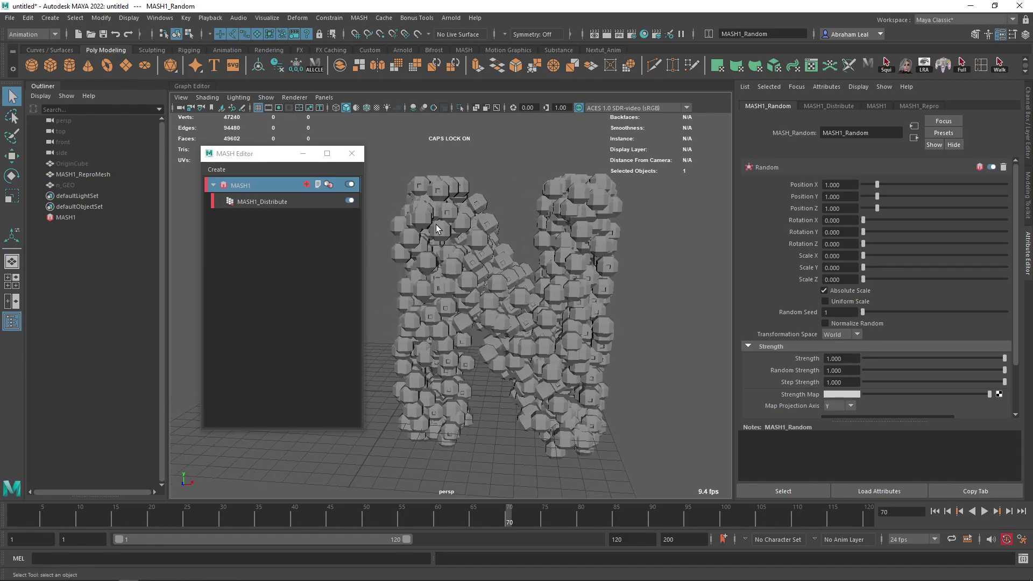
pyautogui.hotkey('alt', 'v')
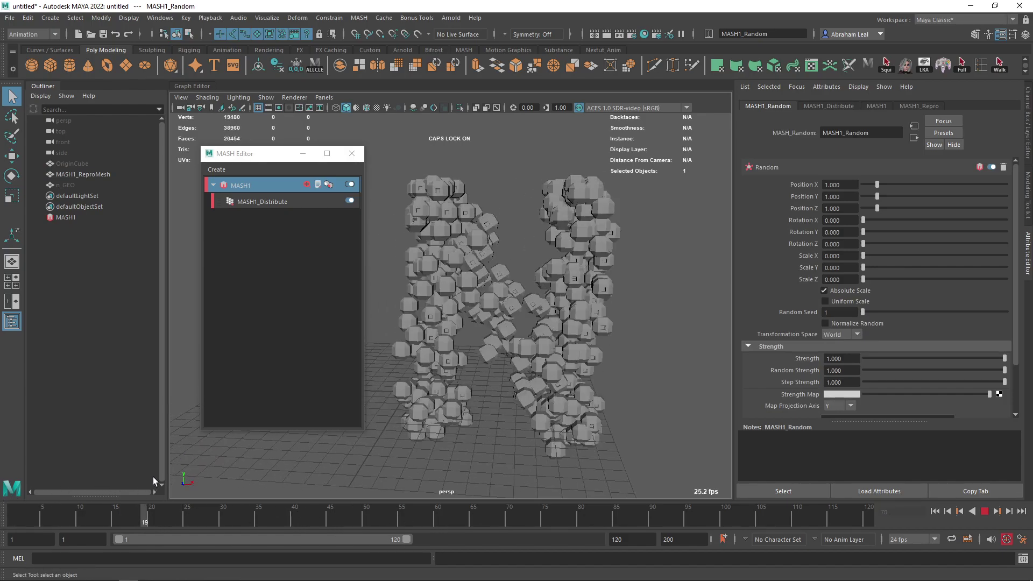
pyautogui.hotkey('alt', 'v')
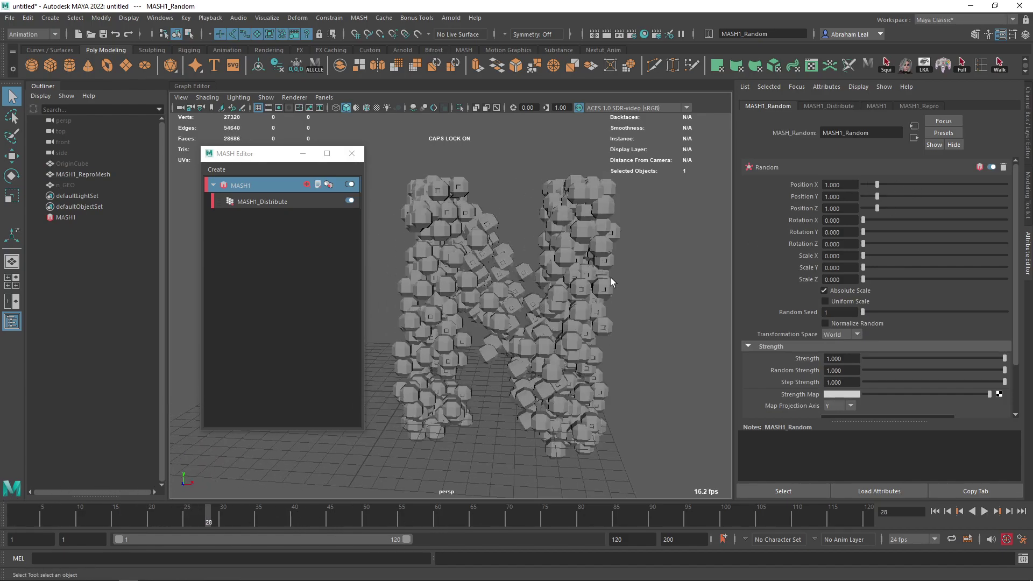
# - Set the Random node's Position X, Y and Z to 0 and key all its attributes at frame 1
pyautogui.moveTo(875, 184); pyautogui.dragTo(817, 208)
pyautogui.keyDown('alt'); pyautogui.moveTo(526, 273); pyautogui.dragTo(592, 315, button='right'); pyautogui.keyUp('alt')
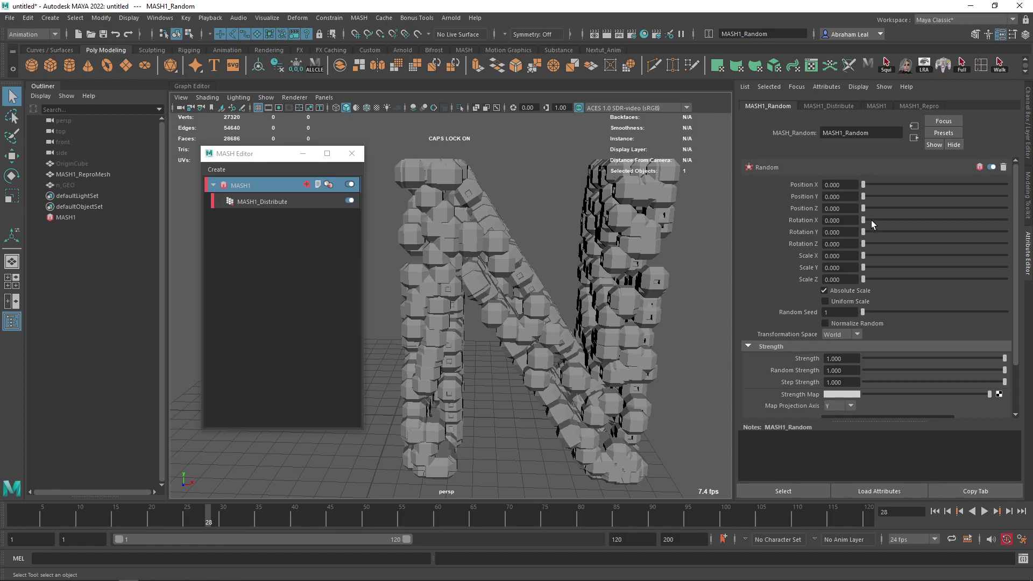
pyautogui.moveTo(862, 232); pyautogui.dragTo(802, 236)
pyautogui.moveTo(171, 508); pyautogui.dragTo(9, 530)
pyautogui.press('s')
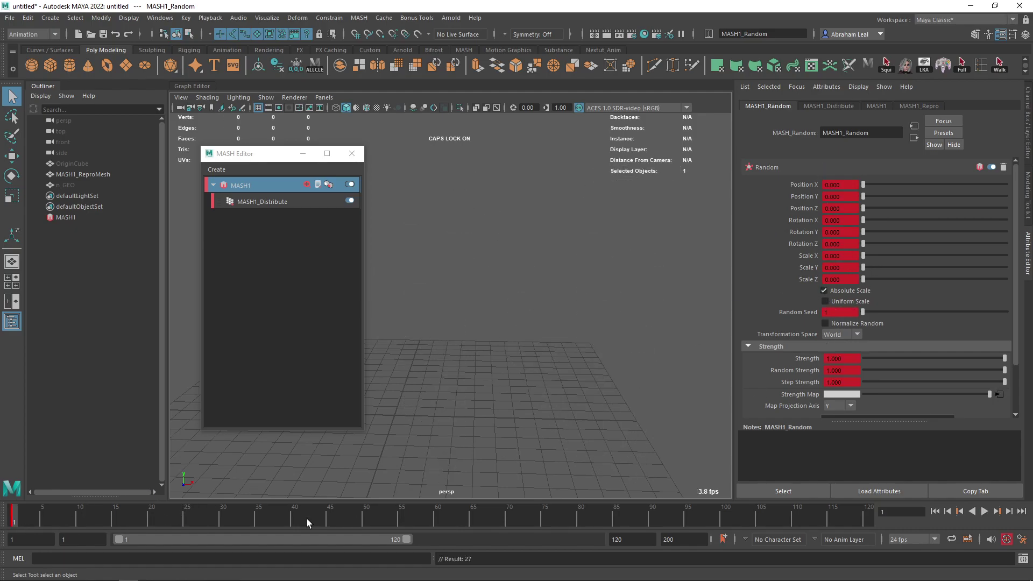
# - Move to frame 120 and set the Random node's keyed Rotation X and Rotation Y to 180
pyautogui.hotkey('alt', 'v')
pyautogui.hotkey('alt', 'v')
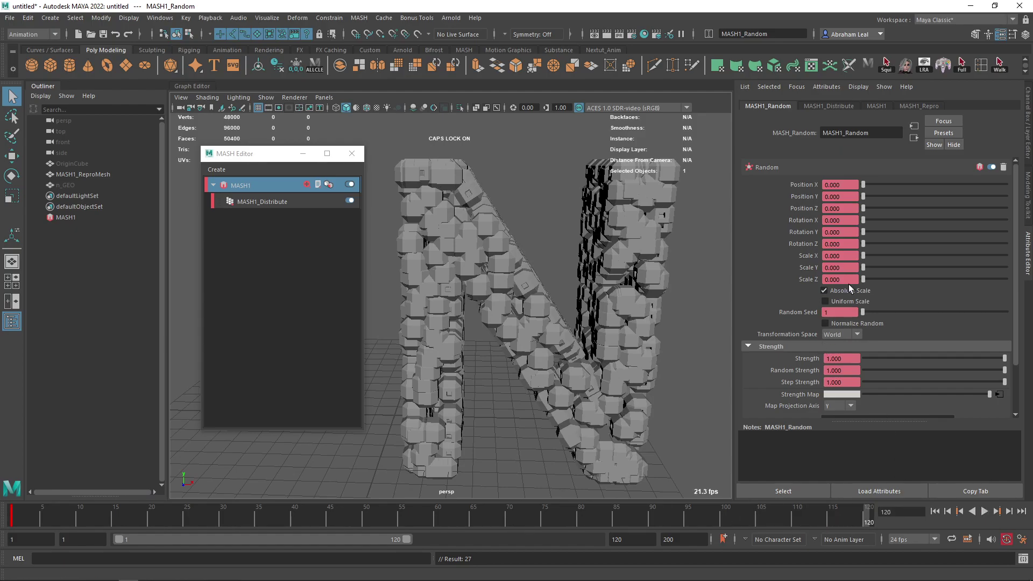
pyautogui.moveTo(865, 225); pyautogui.dragTo(1020, 224)
pyautogui.moveTo(863, 231); pyautogui.dragTo(1015, 241)
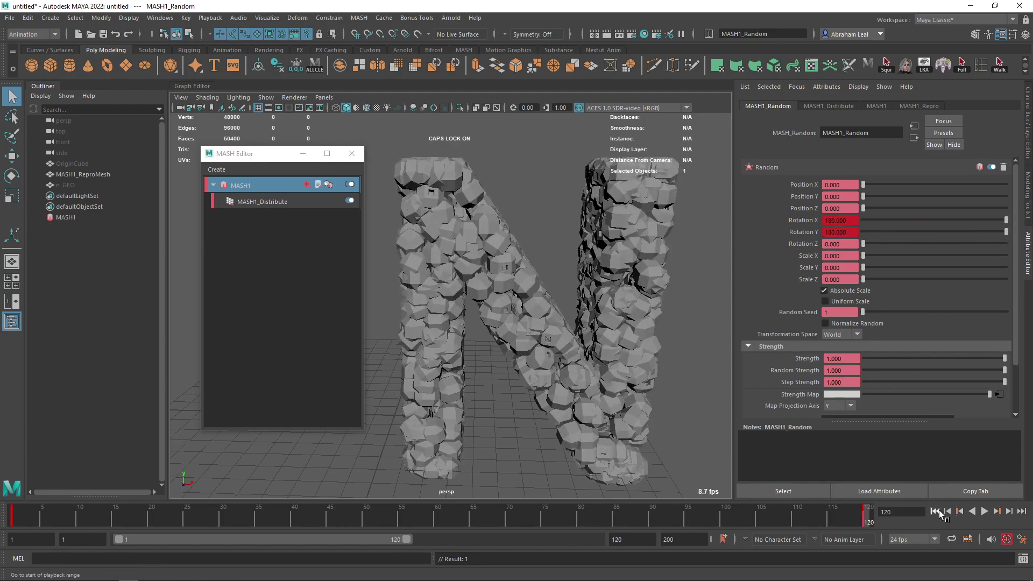
# - Play back the rotating cubes while orbiting around the N, stop the playback and return to the first frame
pyautogui.click(981, 512)
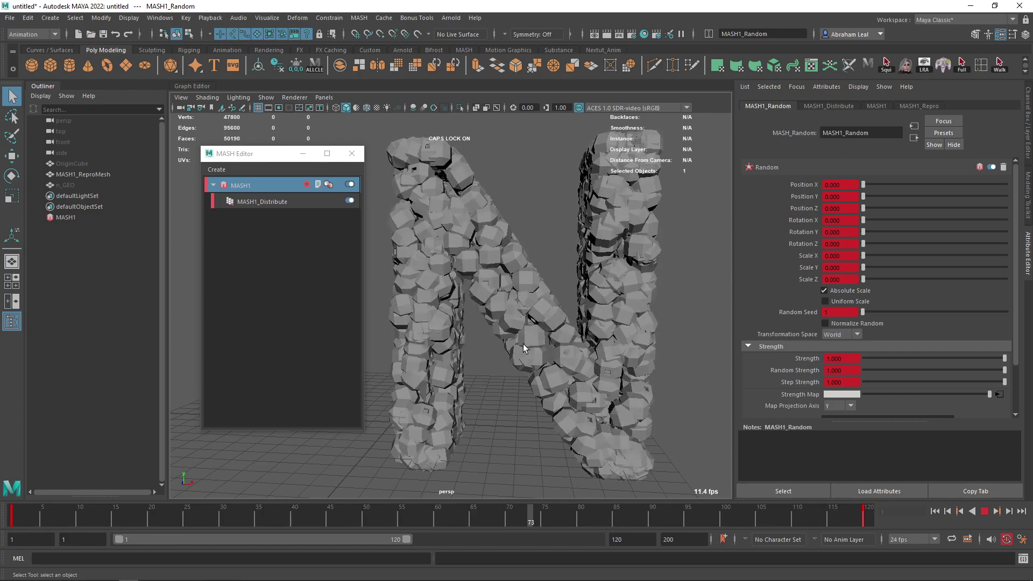
pyautogui.keyDown('alt'); pyautogui.moveTo(565, 296); pyautogui.dragTo(594, 267); pyautogui.keyUp('alt')
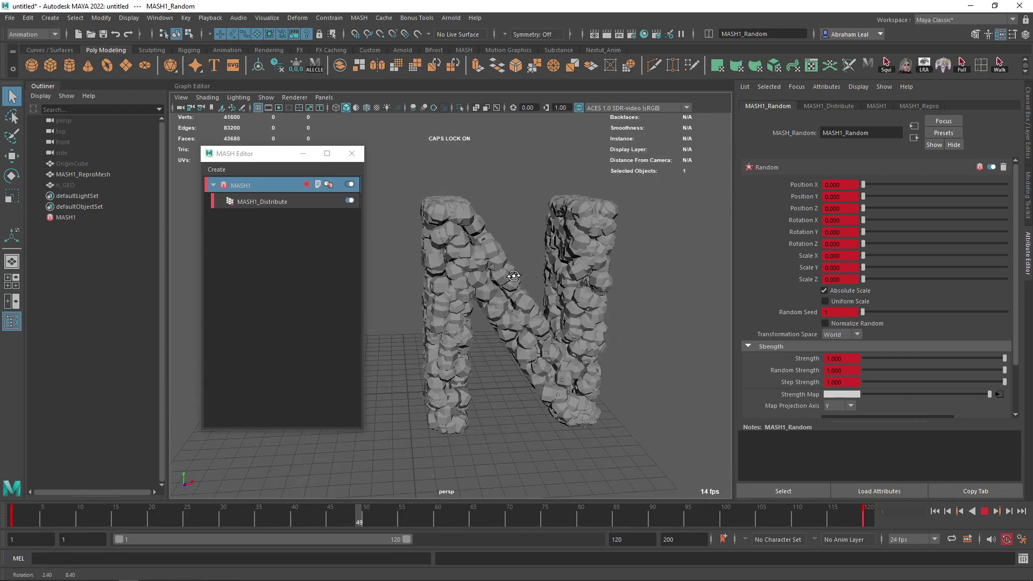
pyautogui.click(984, 511)
pyautogui.click(935, 511)
# - Shift the MASH Editor window aside and select MASH1 to display its available nodes and utilities
pyautogui.moveTo(265, 157); pyautogui.dragTo(239, 144)
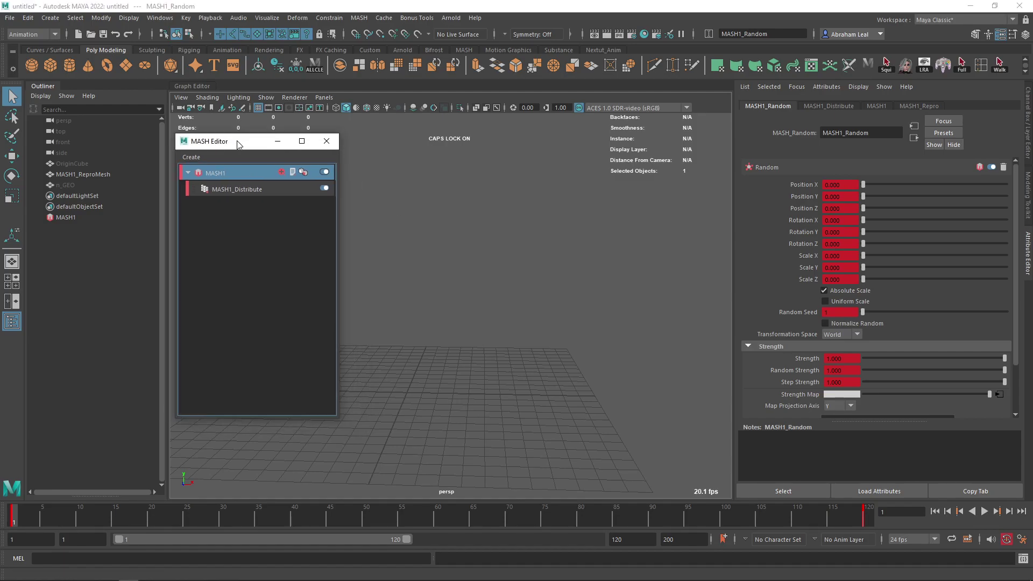
pyautogui.click(189, 173)
pyautogui.click(188, 172)
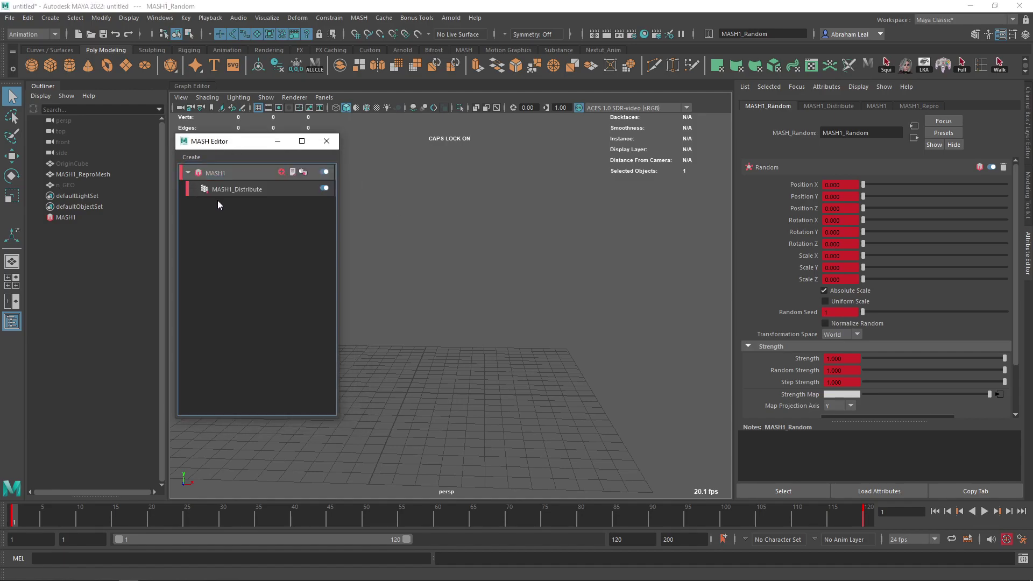
pyautogui.click(221, 189)
pyautogui.click(224, 172)
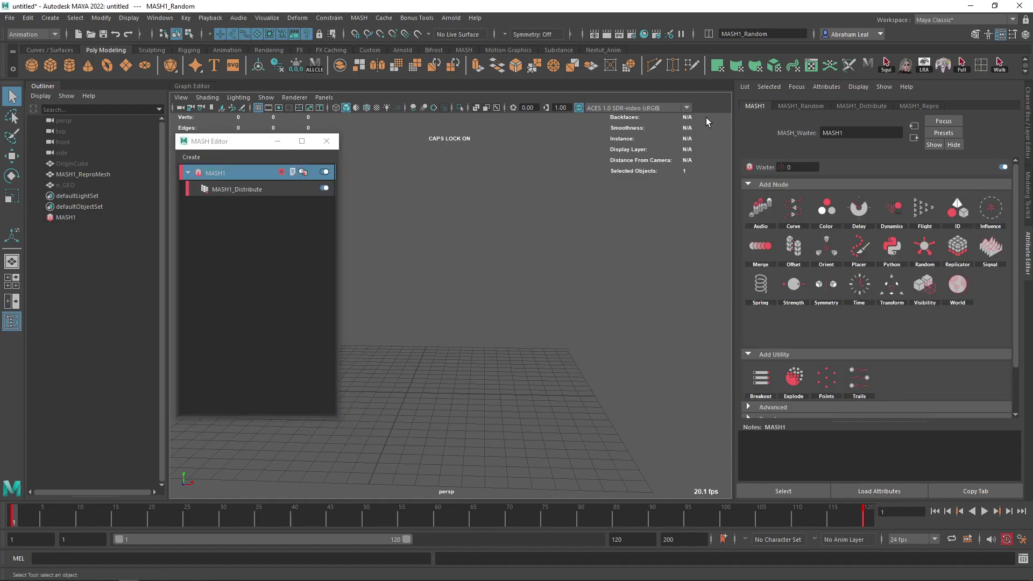
# - Reopen the MASH Editor and show the attributes of the MASH1_Random and MASH1_Distribute nodes
pyautogui.click(326, 140)
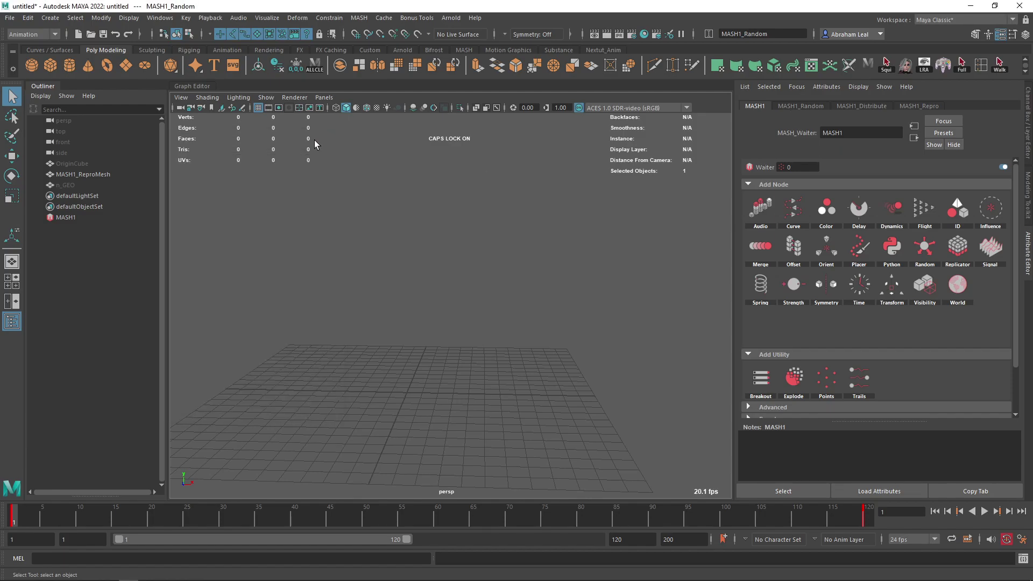
pyautogui.click(464, 49)
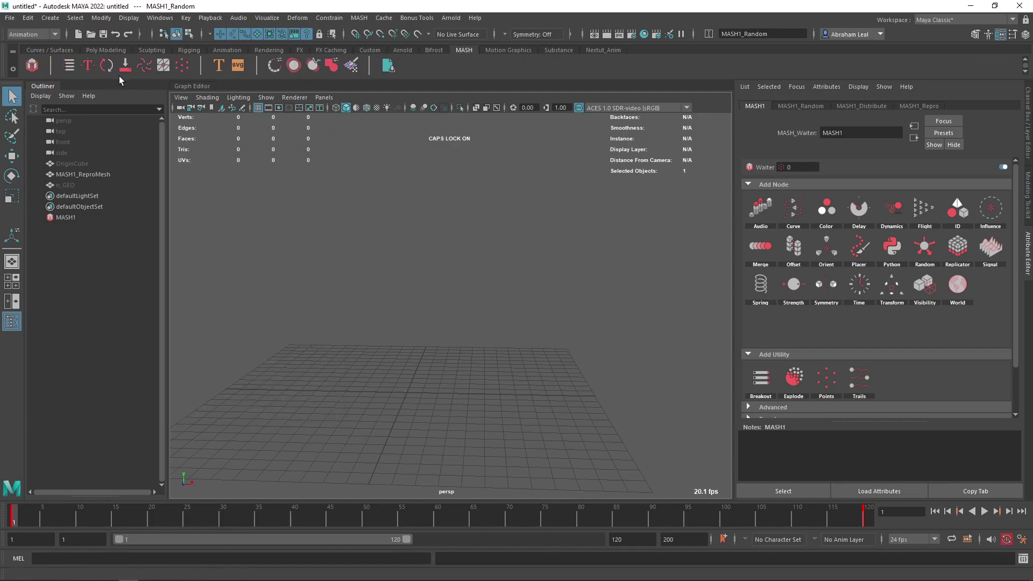
pyautogui.click(69, 65)
pyautogui.click(236, 190)
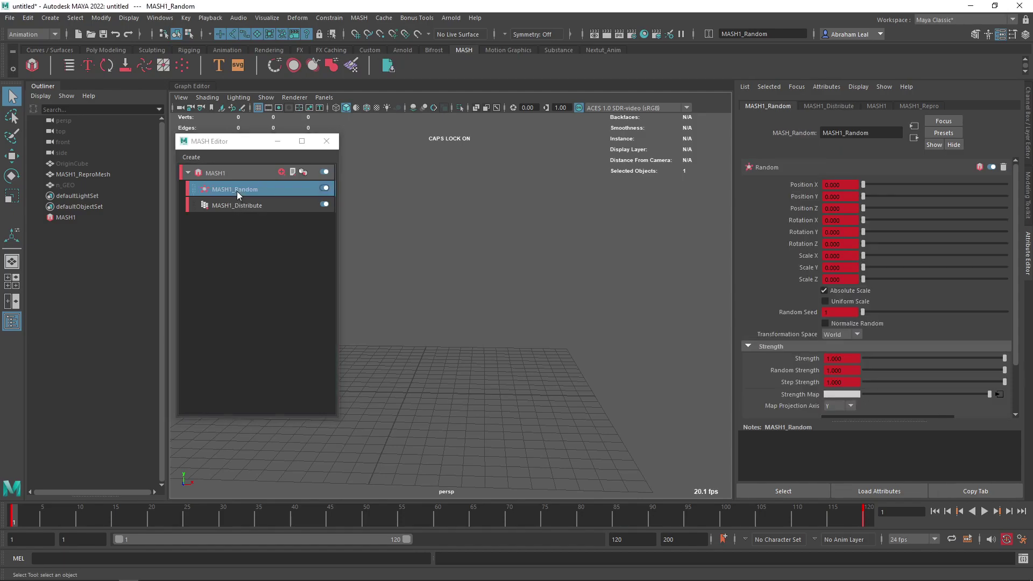
pyautogui.click(241, 206)
# - Compare the cube growth with the Random node disabled by playing it back partway, and enable the node again
pyautogui.moveTo(414, 513); pyautogui.dragTo(552, 517)
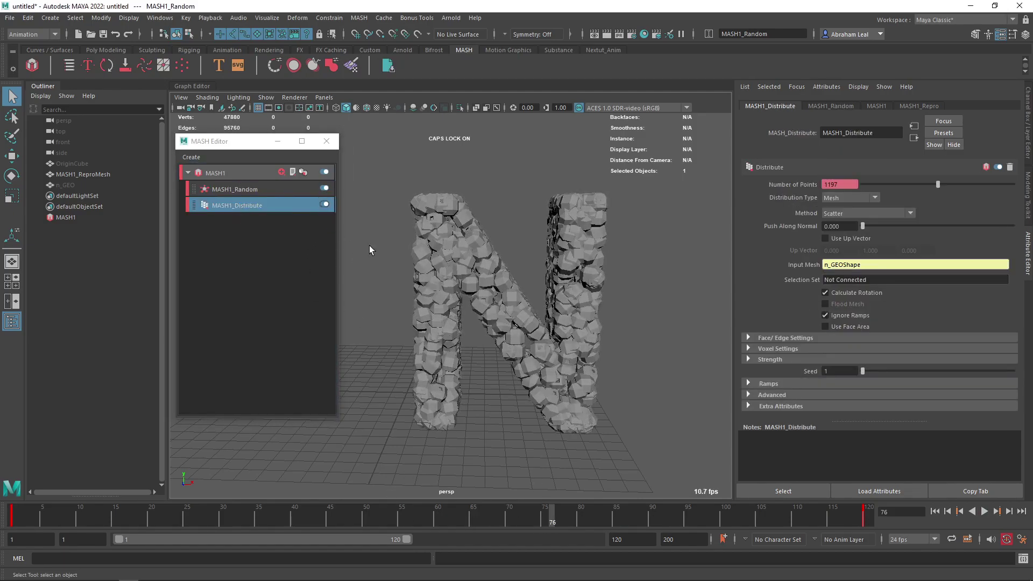
pyautogui.click(324, 188)
pyautogui.hotkey('alt', 'v')
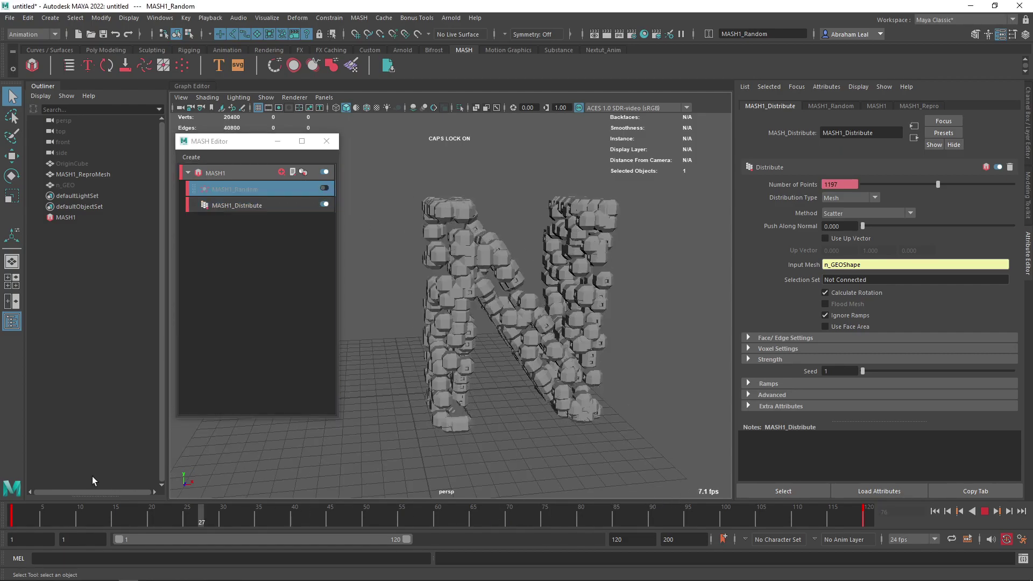
pyautogui.hotkey('alt', 'v')
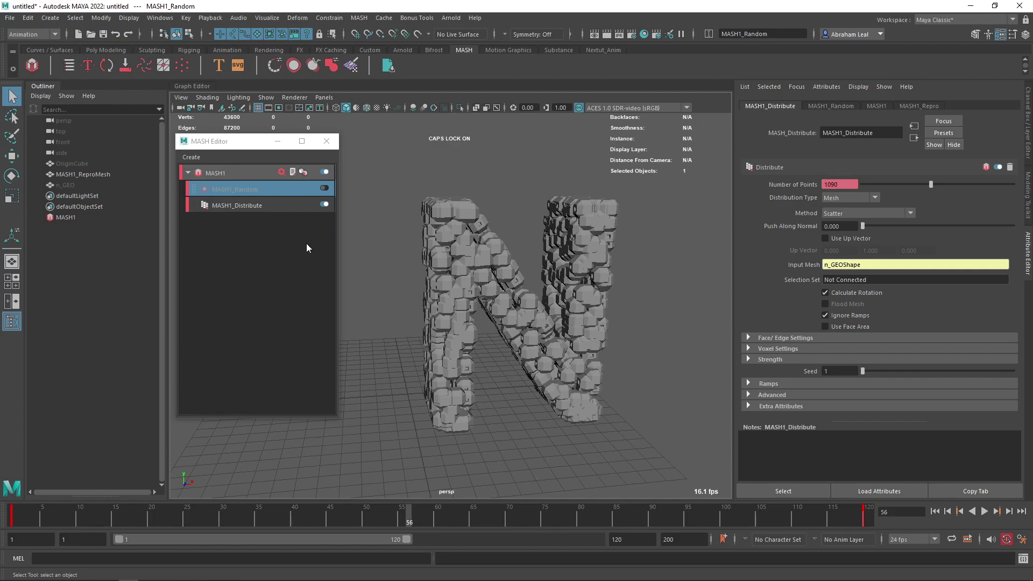
pyautogui.click(323, 188)
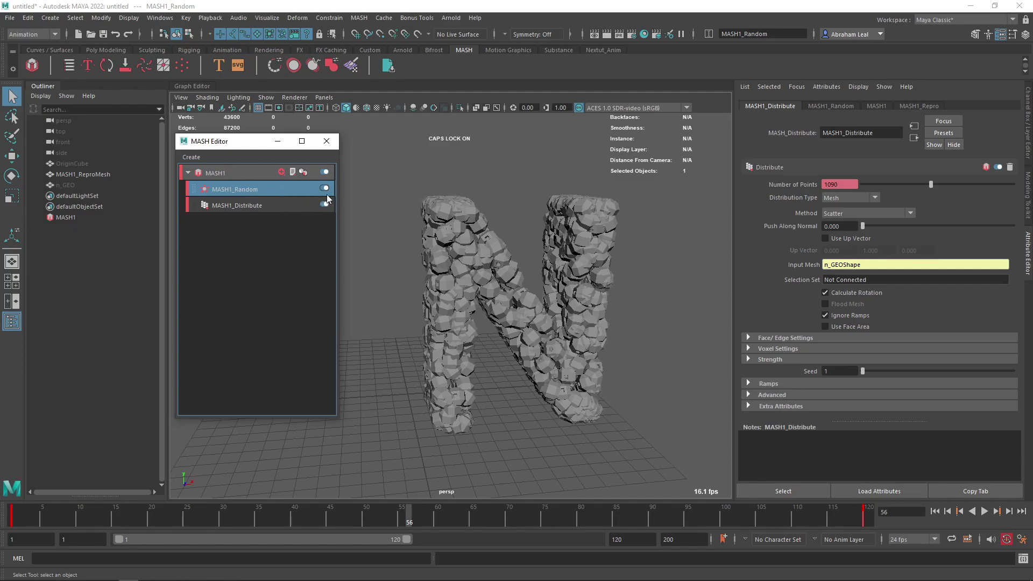
# - Add an Influence node to MASH1 and raise its locator to about mid-height beside the N
pyautogui.click(281, 172)
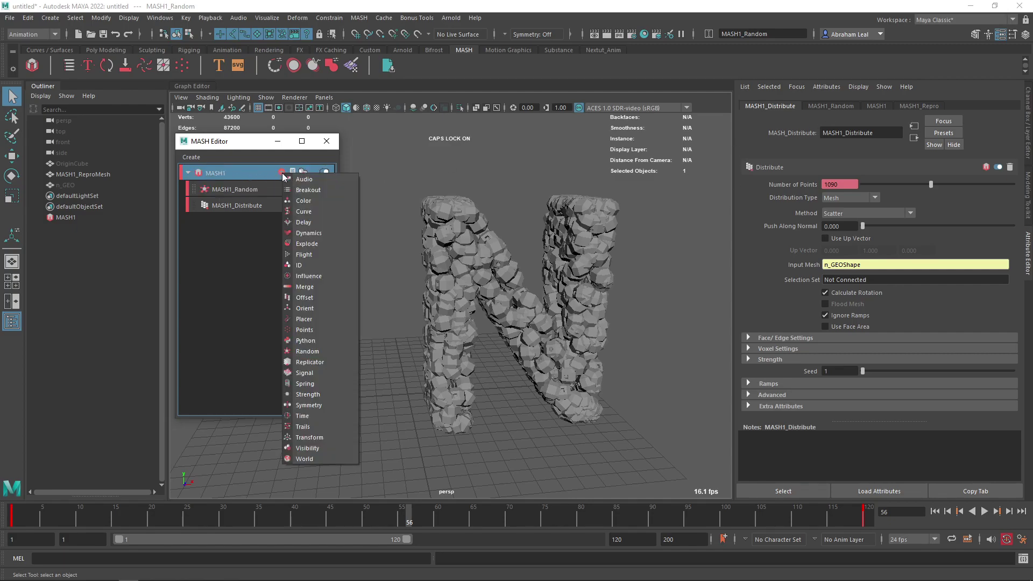
pyautogui.click(314, 274)
pyautogui.keyDown('alt'); pyautogui.moveTo(526, 285); pyautogui.dragTo(543, 269, button='middle'); pyautogui.keyUp('alt')
pyautogui.keyDown('alt'); pyautogui.moveTo(543, 269); pyautogui.dragTo(572, 353, button='right'); pyautogui.keyUp('alt')
pyautogui.keyDown('alt'); pyautogui.moveTo(573, 353); pyautogui.dragTo(586, 328); pyautogui.keyUp('alt')
pyautogui.keyDown('alt'); pyautogui.moveTo(587, 328); pyautogui.dragTo(539, 328, button='right'); pyautogui.keyUp('alt')
pyautogui.keyDown('alt'); pyautogui.moveTo(540, 332); pyautogui.dragTo(404, 366); pyautogui.keyUp('alt')
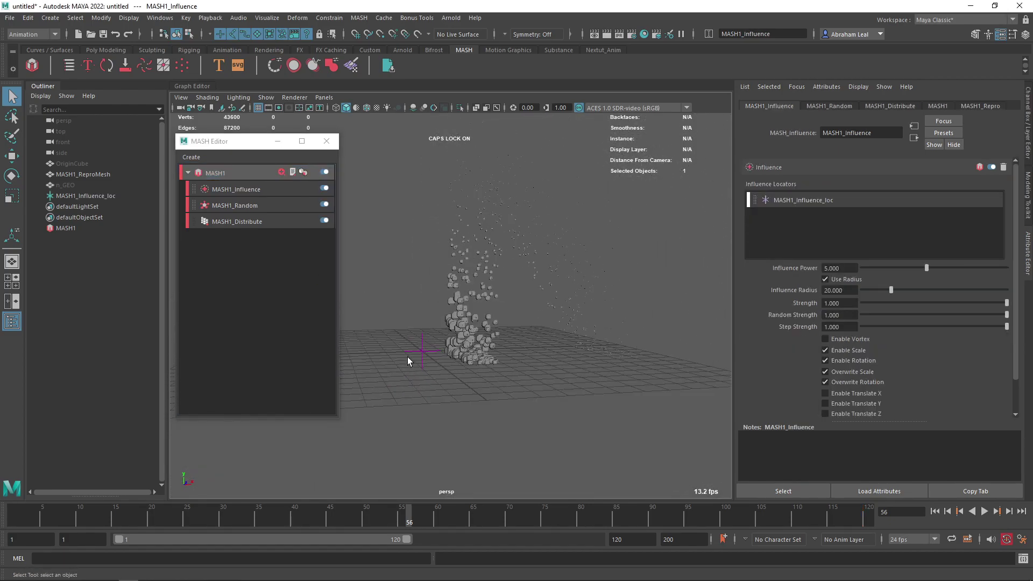
pyautogui.click(423, 336)
pyautogui.press('w')
pyautogui.moveTo(472, 348); pyautogui.dragTo(421, 220)
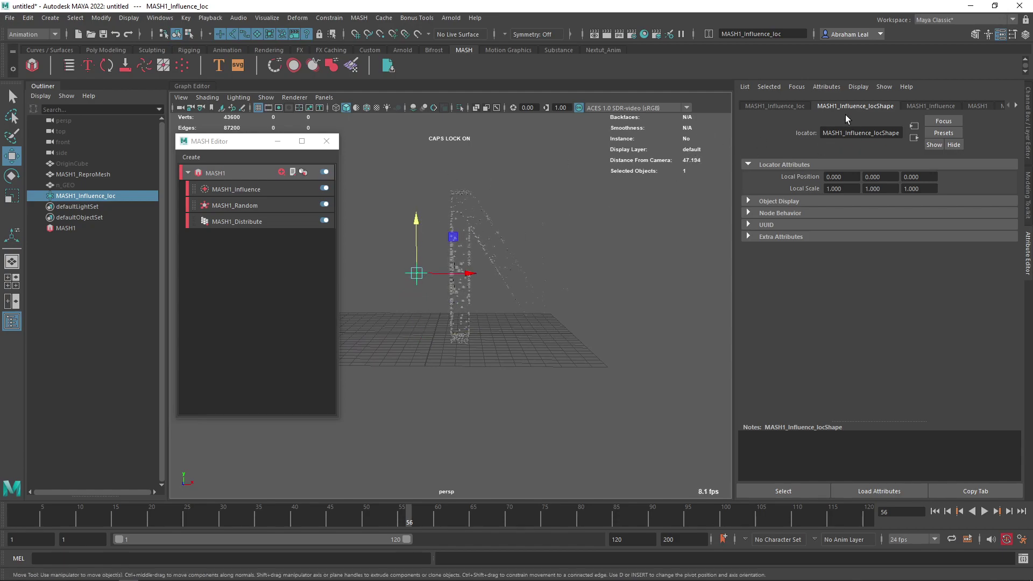
# - Set the Influence node's Influence Power to 1 and its Influence Radius to about 7.895
pyautogui.click(933, 106)
pyautogui.moveTo(927, 265); pyautogui.dragTo(837, 264)
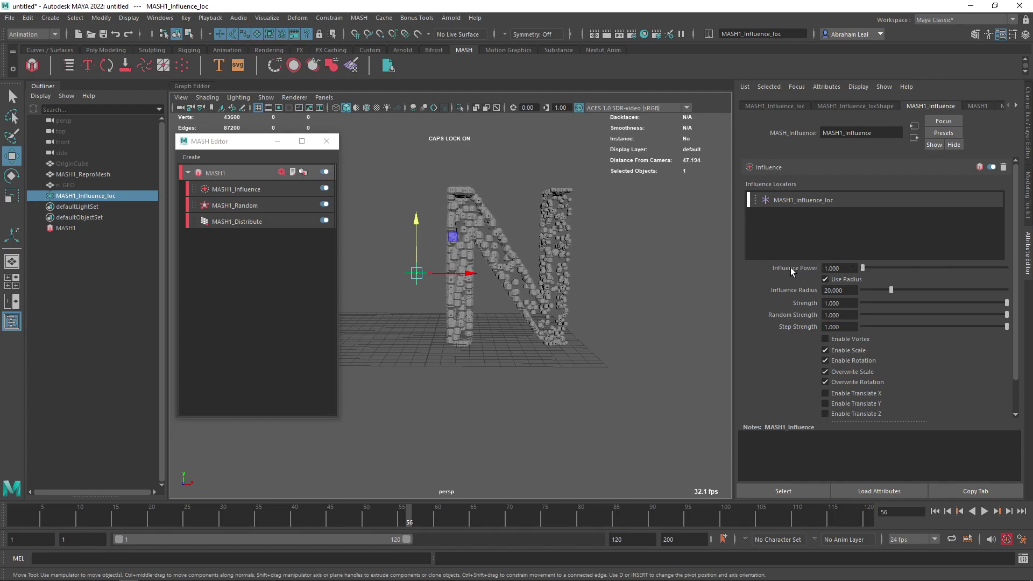
pyautogui.moveTo(895, 289); pyautogui.dragTo(873, 294)
# - Move the influence locator further away from the N's near leg and key it at frame 1
pyautogui.moveTo(461, 271); pyautogui.dragTo(386, 279)
pyautogui.moveTo(393, 525); pyautogui.dragTo(185, 524)
pyautogui.press('s')
pyautogui.press('f')
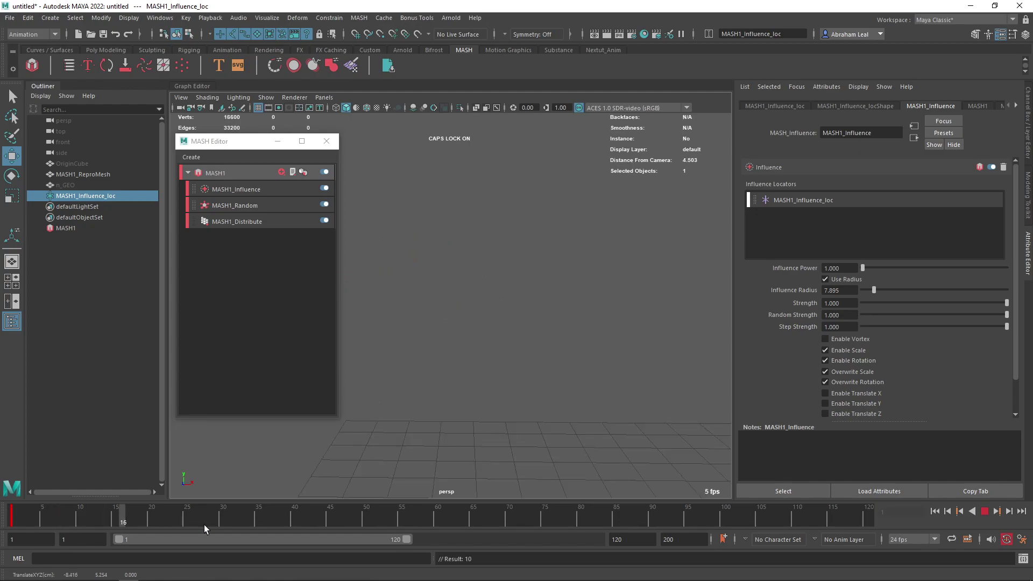
# - At frame 120, move the influence locator horizontally across the N until it is well past the far leg
pyautogui.moveTo(779, 528); pyautogui.dragTo(869, 526)
pyautogui.scroll(-10, 569, 343)
pyautogui.keyDown('alt'); pyautogui.moveTo(567, 331); pyautogui.dragTo(532, 324, button='middle'); pyautogui.keyUp('alt')
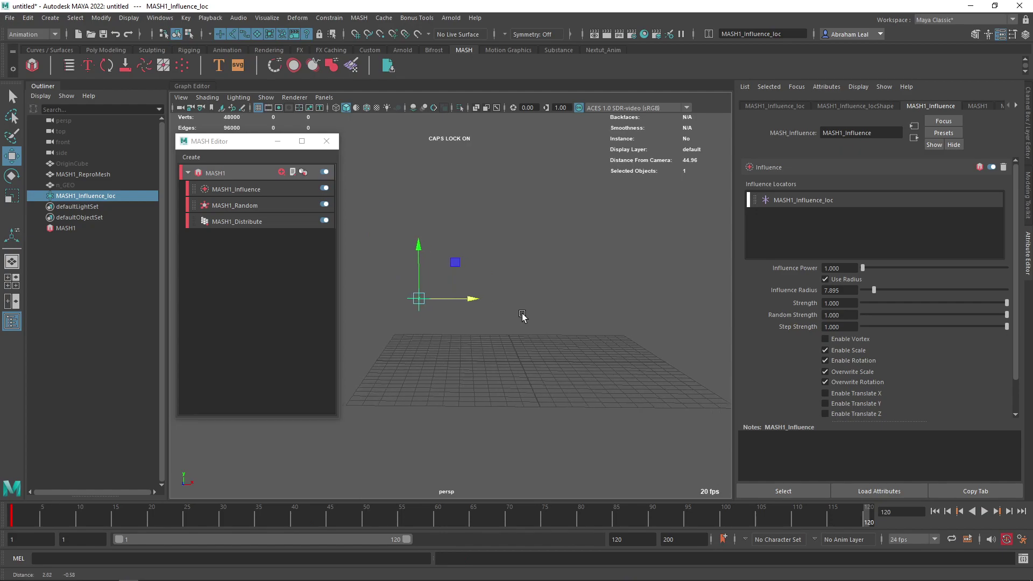
pyautogui.moveTo(471, 303); pyautogui.dragTo(768, 308)
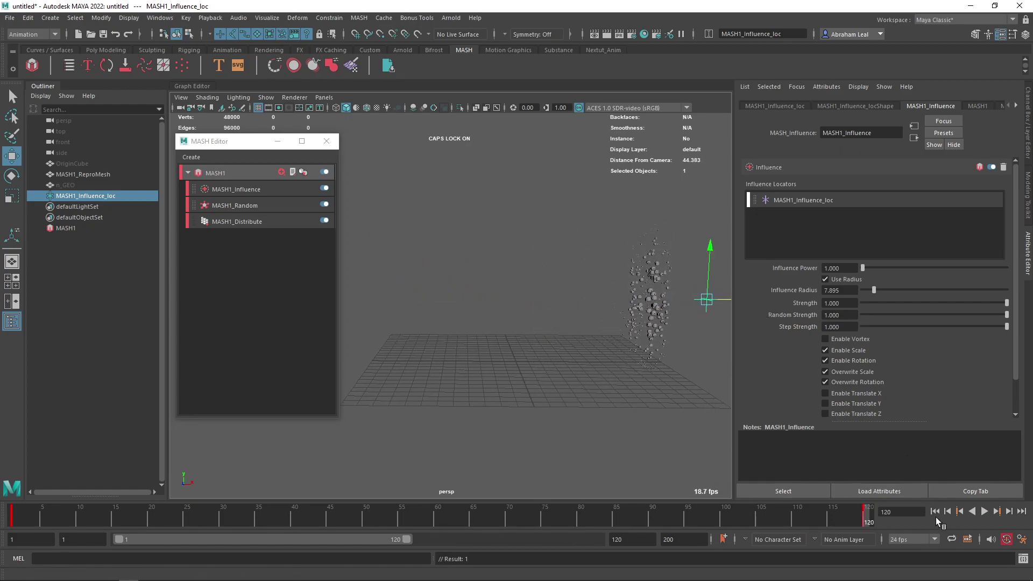
pyautogui.keyDown('alt'); pyautogui.moveTo(576, 323); pyautogui.dragTo(348, 312, button='middle'); pyautogui.keyUp('alt')
pyautogui.moveTo(581, 296); pyautogui.dragTo(633, 295)
# - Play back and scrub the animation to check how the cubes scale around the moving influence locator
pyautogui.keyDown('alt'); pyautogui.moveTo(510, 322); pyautogui.dragTo(601, 323, button='middle'); pyautogui.keyUp('alt')
pyautogui.click(937, 512)
pyautogui.click(983, 510)
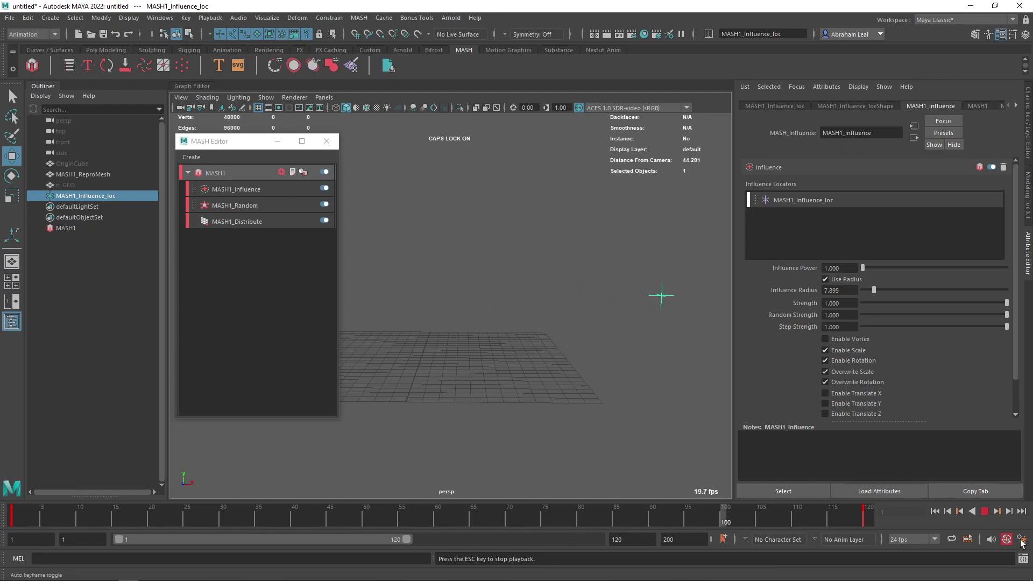
pyautogui.press('Escape')
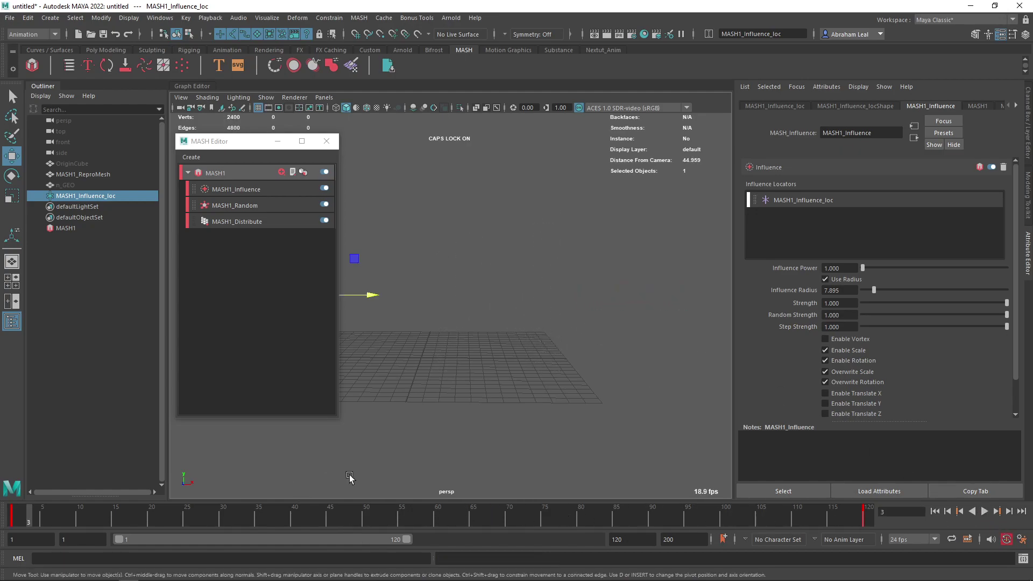
pyautogui.hotkey('alt', 'v')
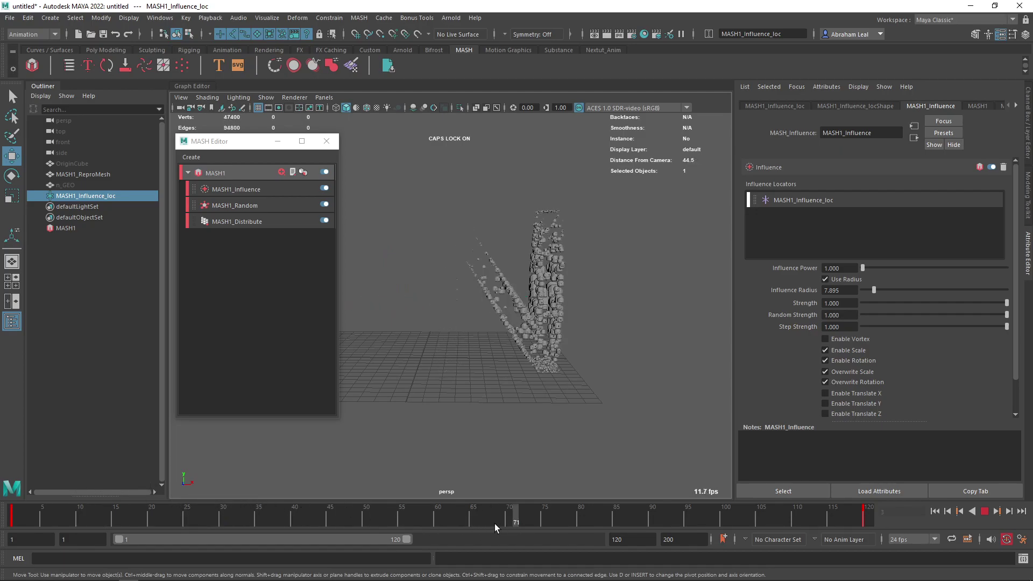
pyautogui.hotkey('alt', 'v')
pyautogui.press('f')
pyautogui.moveTo(350, 518); pyautogui.dragTo(437, 510)
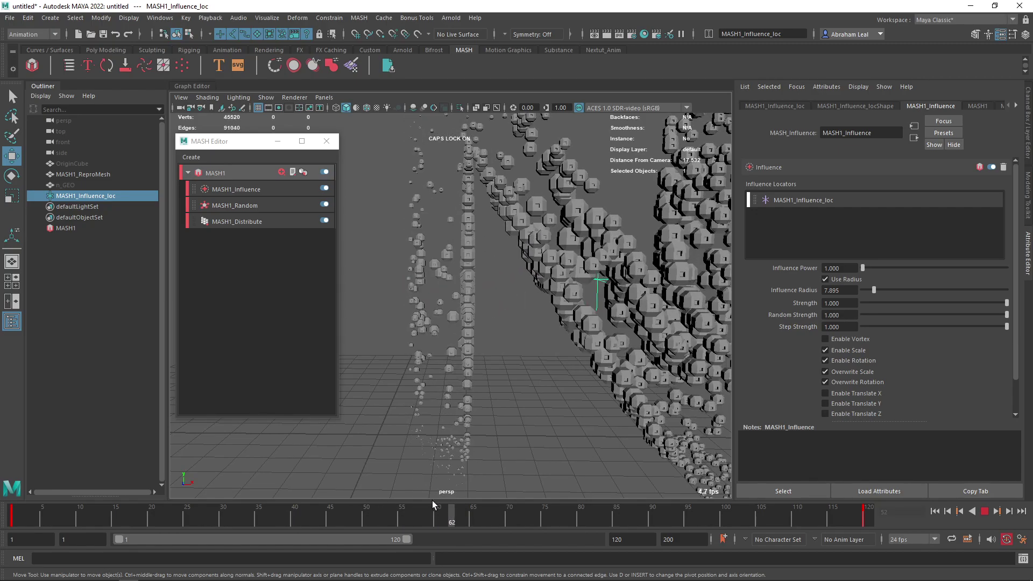
# - Check the Random node's keyed rotation along the timeline and move MASH1_Random above MASH1_Influence in the node stack
pyautogui.click(319, 207)
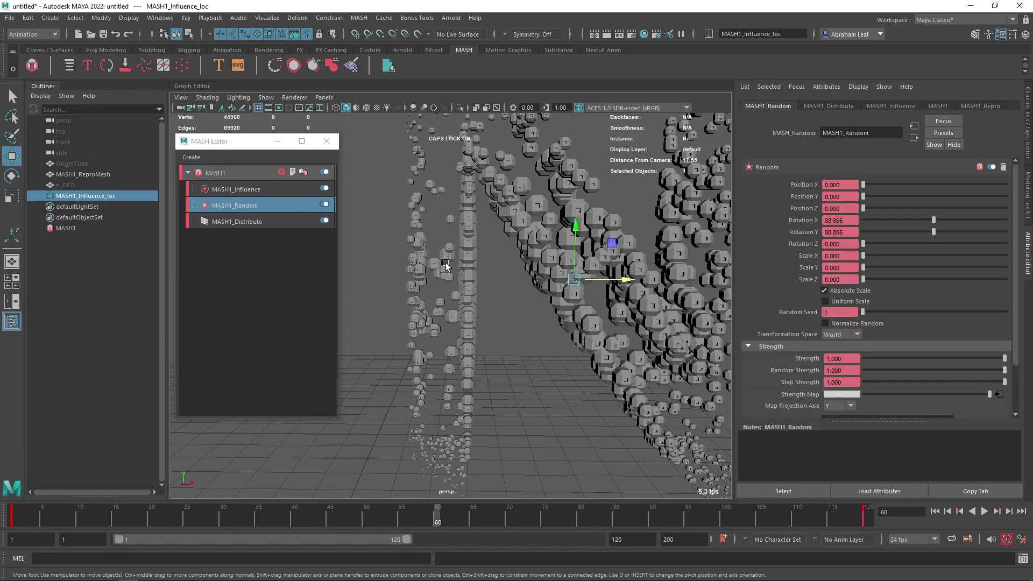
pyautogui.moveTo(622, 511); pyautogui.dragTo(12, 457)
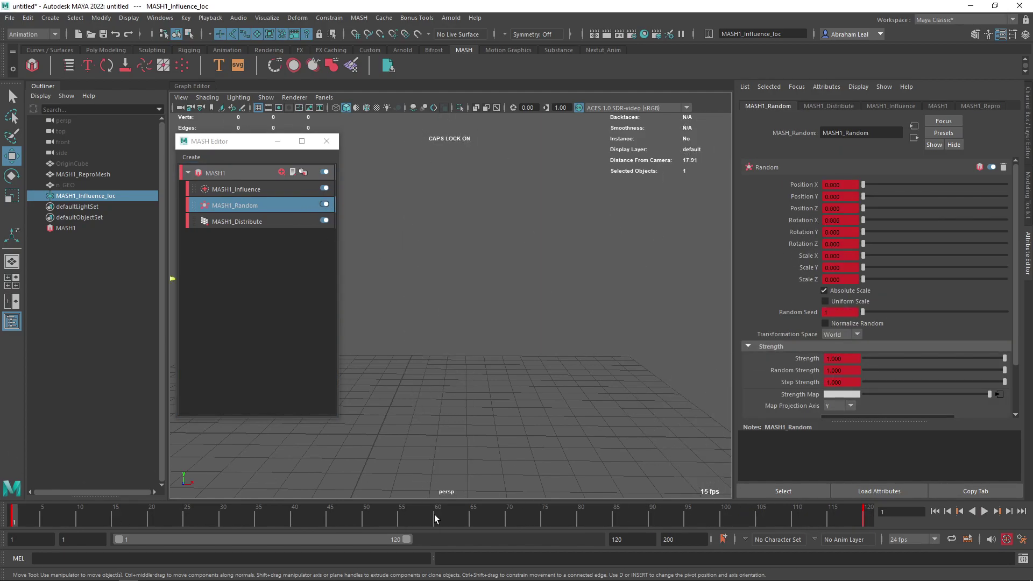
pyautogui.hotkey('alt', 'v')
pyautogui.click(468, 511)
pyautogui.moveTo(244, 188)
pyautogui.mouseDown()
pyautogui.moveTo(248, 214)
pyautogui.moveTo(248, 182)
pyautogui.mouseUp()
# - Review the reordered cube animation by scrubbing and playing it from the first frame with the MASH Editor minimized
pyautogui.moveTo(487, 511); pyautogui.dragTo(2, 503)
pyautogui.moveTo(175, 512); pyautogui.dragTo(544, 521)
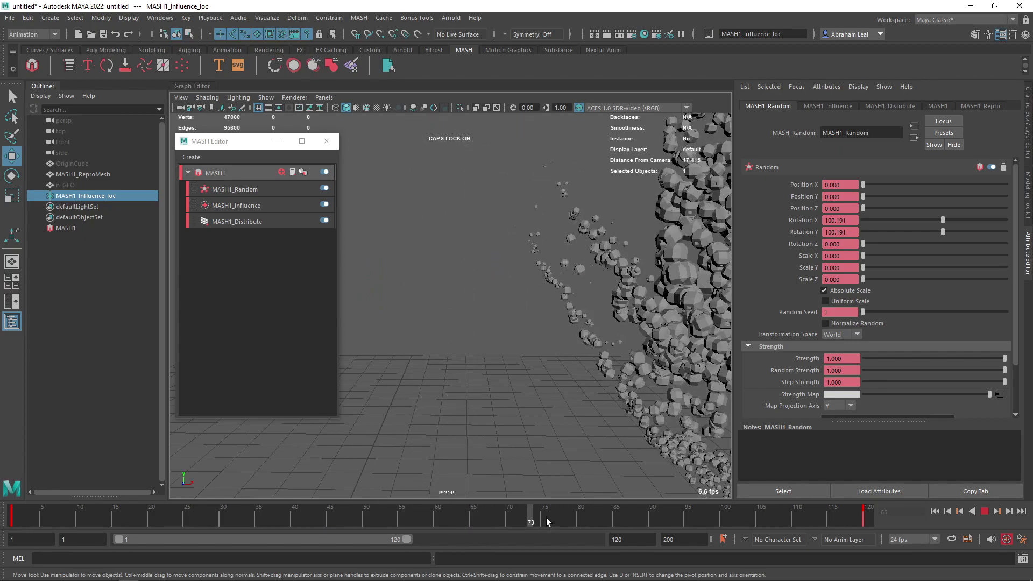
pyautogui.click(935, 511)
pyautogui.click(983, 513)
pyautogui.click(287, 141)
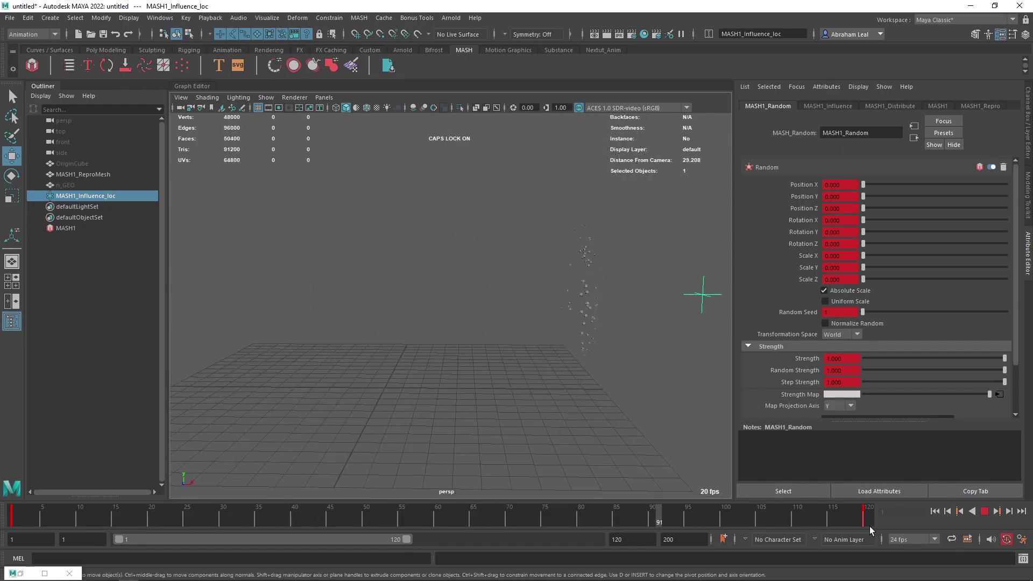
pyautogui.click(985, 508)
# - Set the Influence node's Influence Radius to about 12.406 while checking the effect at frame 21
pyautogui.moveTo(578, 513); pyautogui.dragTo(2, 511)
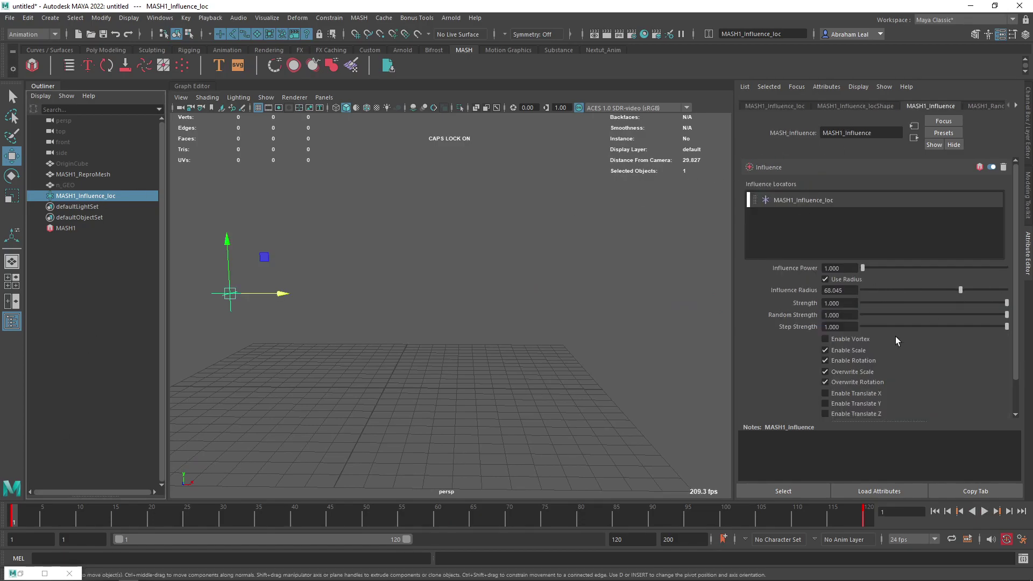
pyautogui.moveTo(230, 511); pyautogui.dragTo(159, 516)
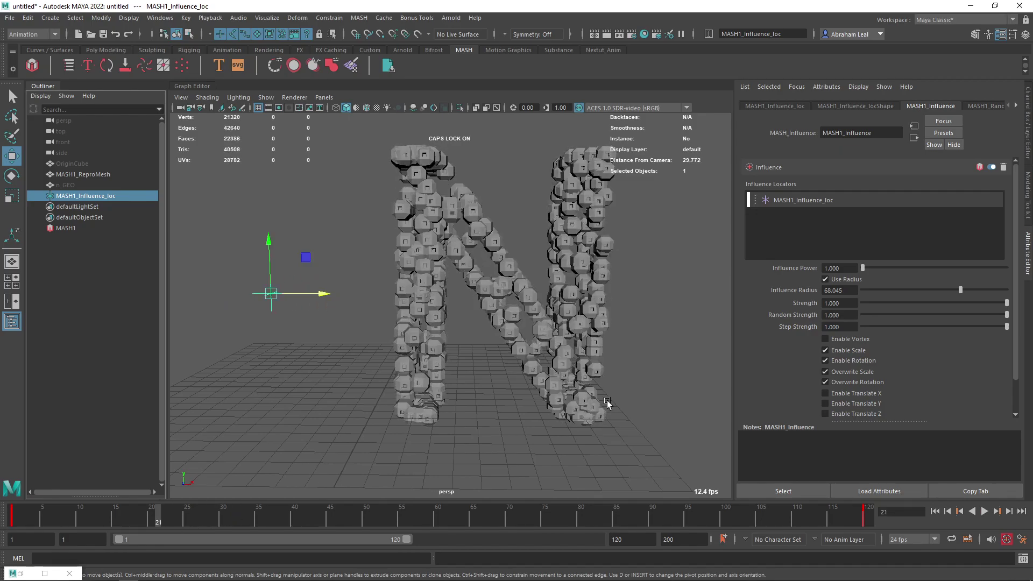
pyautogui.moveTo(941, 291); pyautogui.dragTo(880, 291)
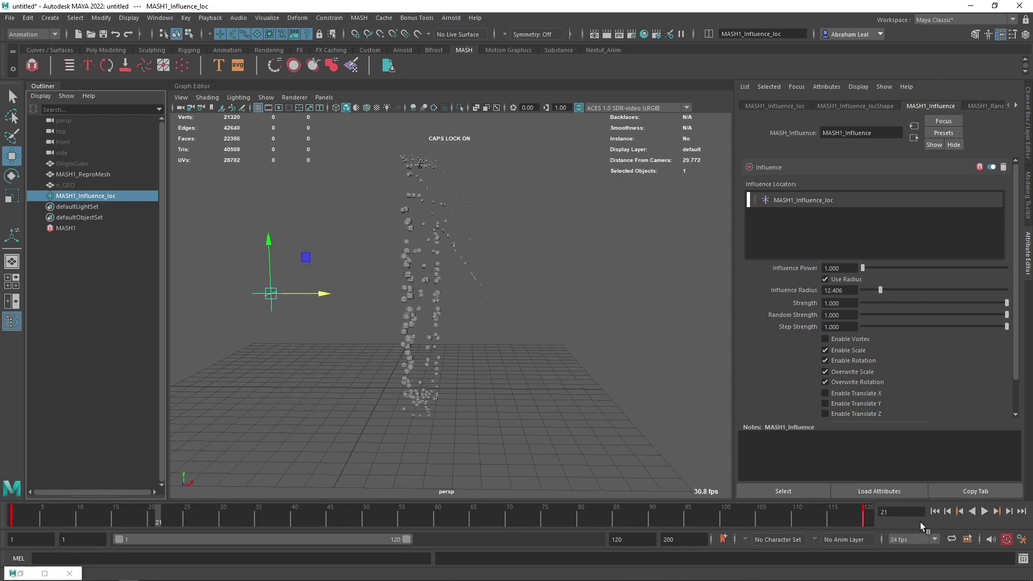
# - Play the animation from the first frame, stop it at frame 58 and inspect the rotated cubes from an angle
pyautogui.click(935, 511)
pyautogui.click(984, 511)
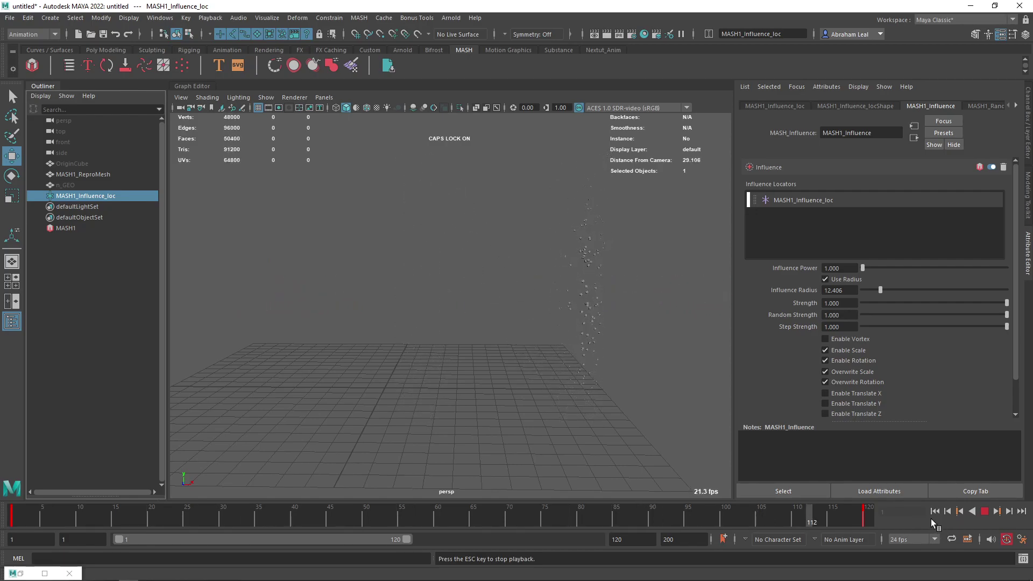
pyautogui.press('Escape')
pyautogui.click(939, 513)
pyautogui.hotkey('alt', 'v')
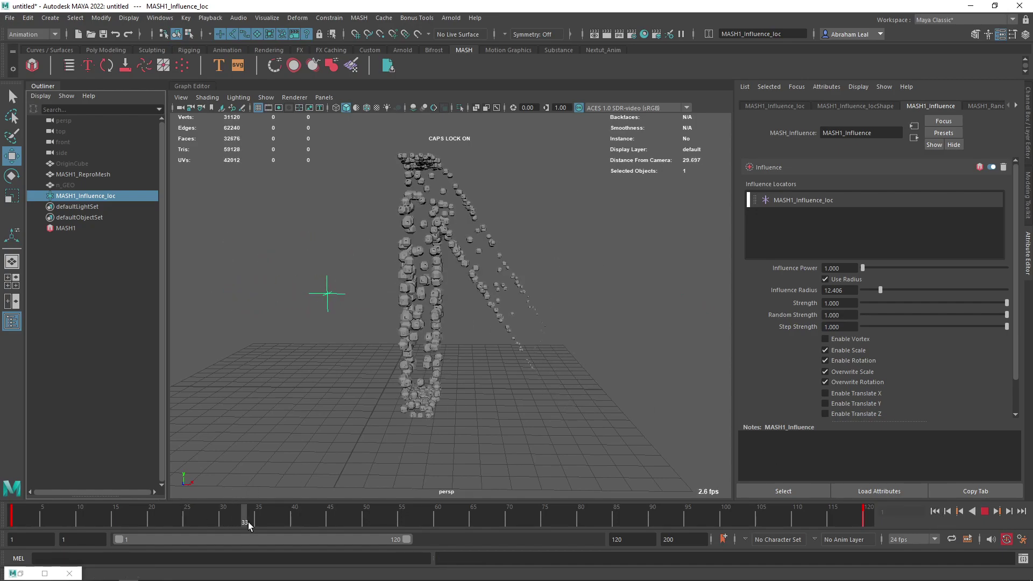
pyautogui.press('Escape')
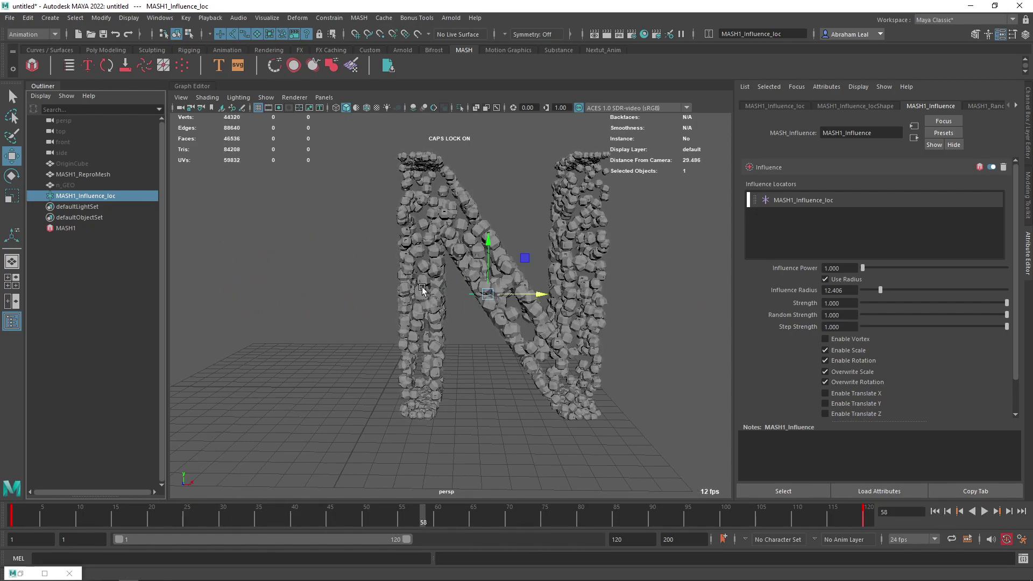
pyautogui.scroll(2, 477, 253)
pyautogui.keyDown('alt'); pyautogui.moveTo(478, 253); pyautogui.dragTo(425, 274, button='middle'); pyautogui.keyUp('alt')
pyautogui.keyDown('alt'); pyautogui.moveTo(424, 274); pyautogui.dragTo(460, 266); pyautogui.keyUp('alt')
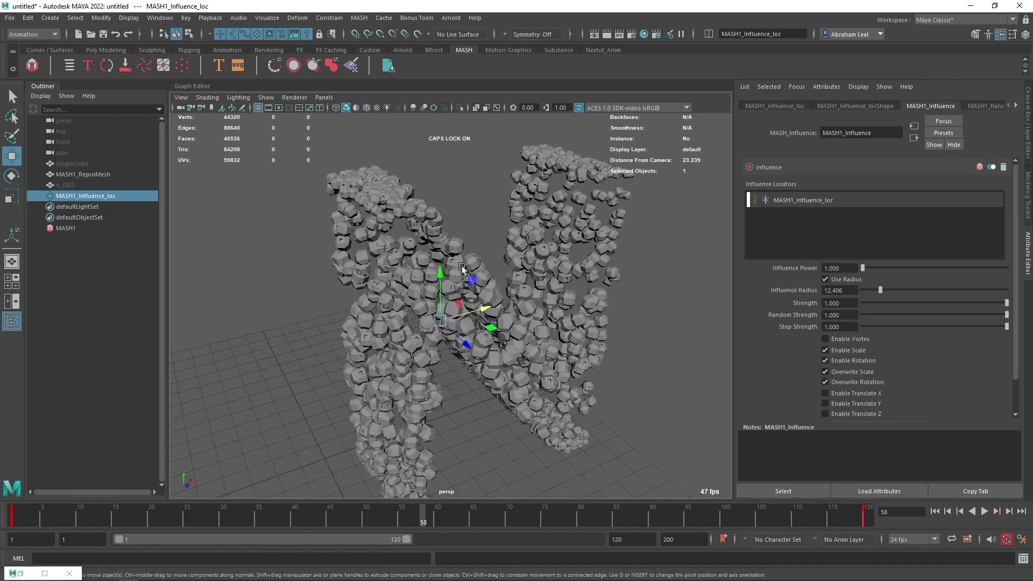
# - Reopen the MASH Editor, add a Color node to MASH1 and set its color to pure green
pyautogui.click(68, 67)
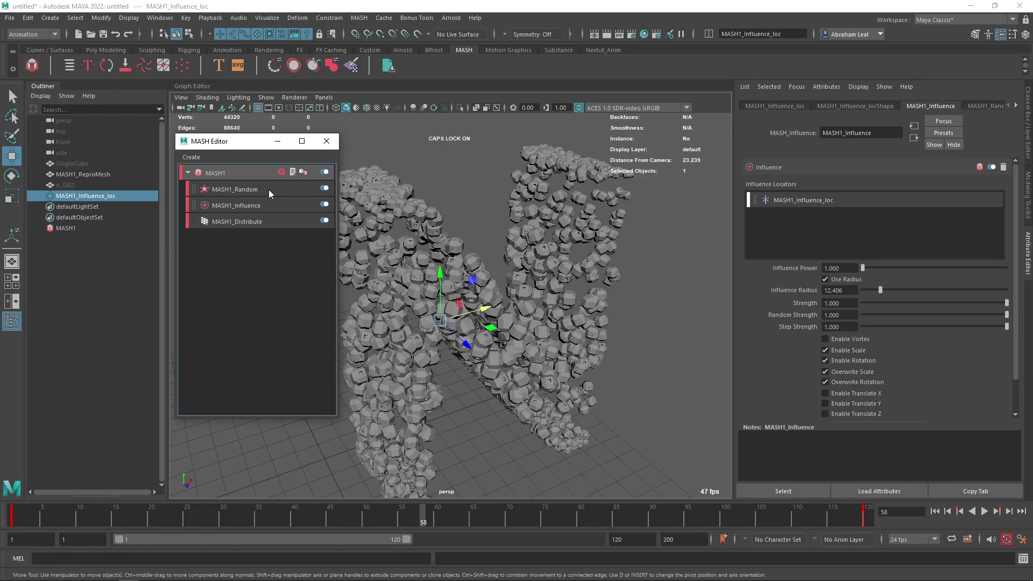
pyautogui.click(281, 172)
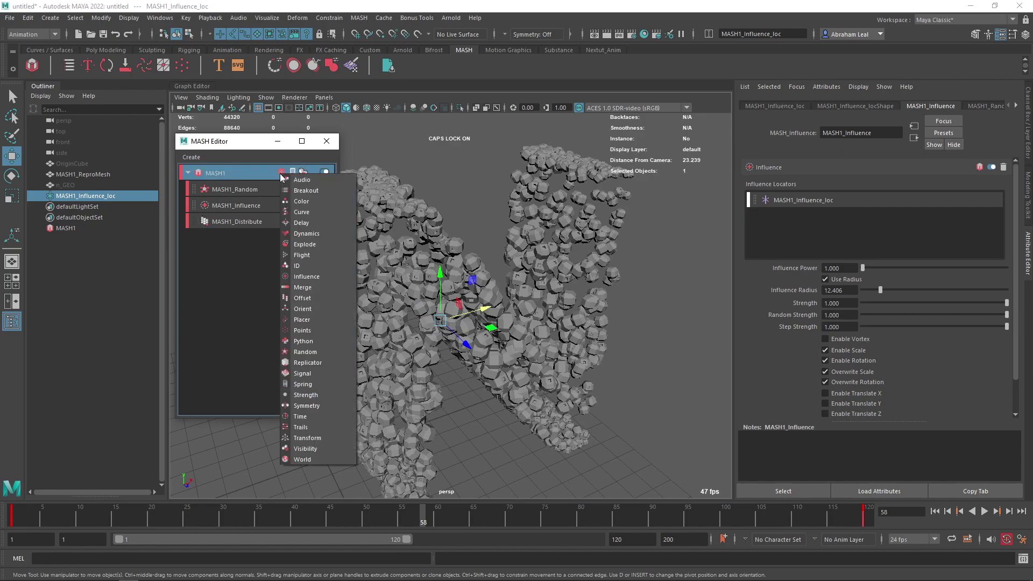
pyautogui.click(297, 204)
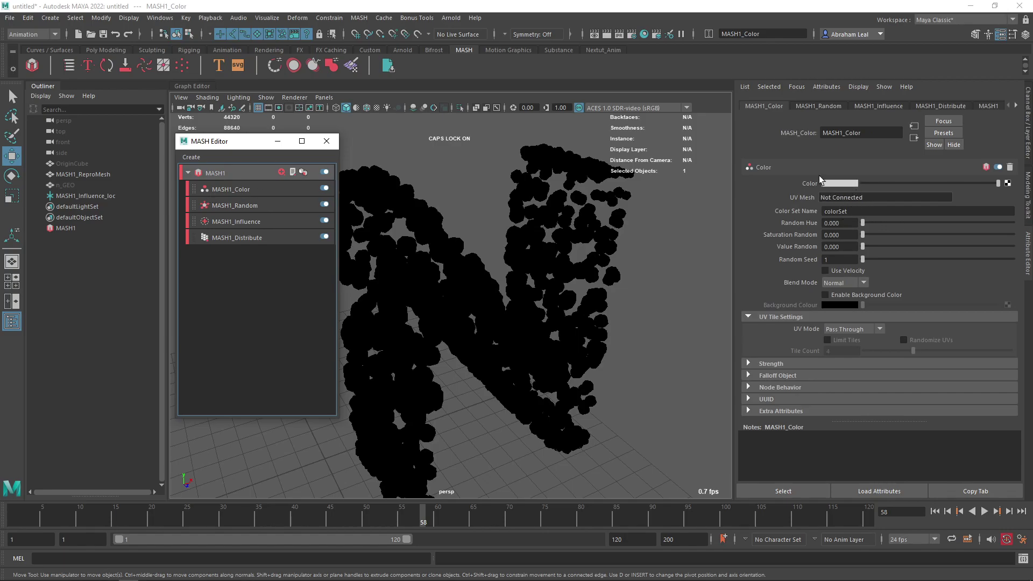
pyautogui.click(849, 184)
pyautogui.click(826, 156)
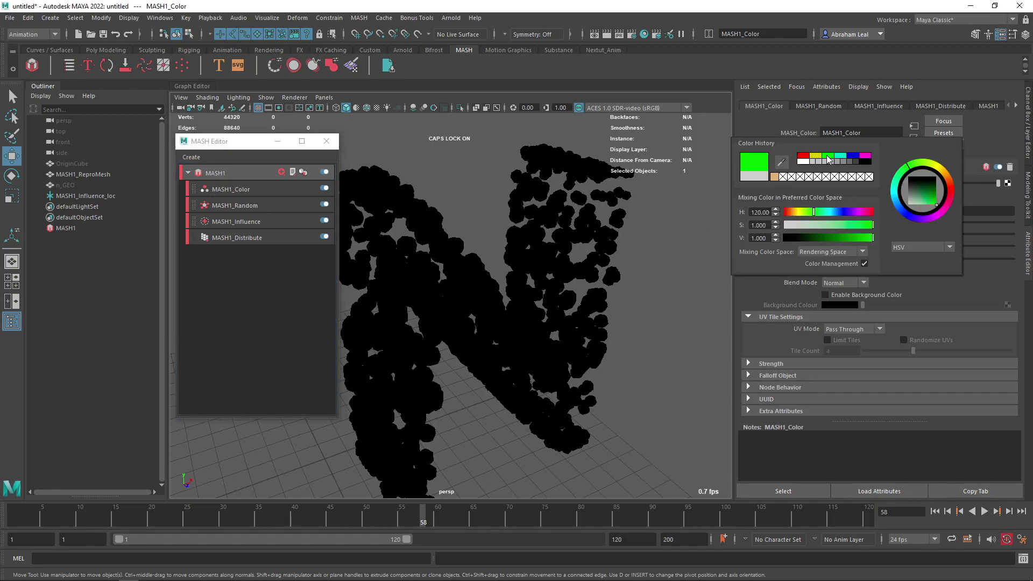
# - Switch the viewport to textured display and set the Color node's Random Hue to about 0.104
pyautogui.press('6')
pyautogui.moveTo(698, 312)
pyautogui.keyDown('alt'); pyautogui.mouseDown()
pyautogui.moveTo(620, 258)
pyautogui.moveTo(600, 319)
pyautogui.moveTo(536, 317)
pyautogui.mouseUp(); pyautogui.keyUp('alt')
pyautogui.scroll(3, 595, 318)
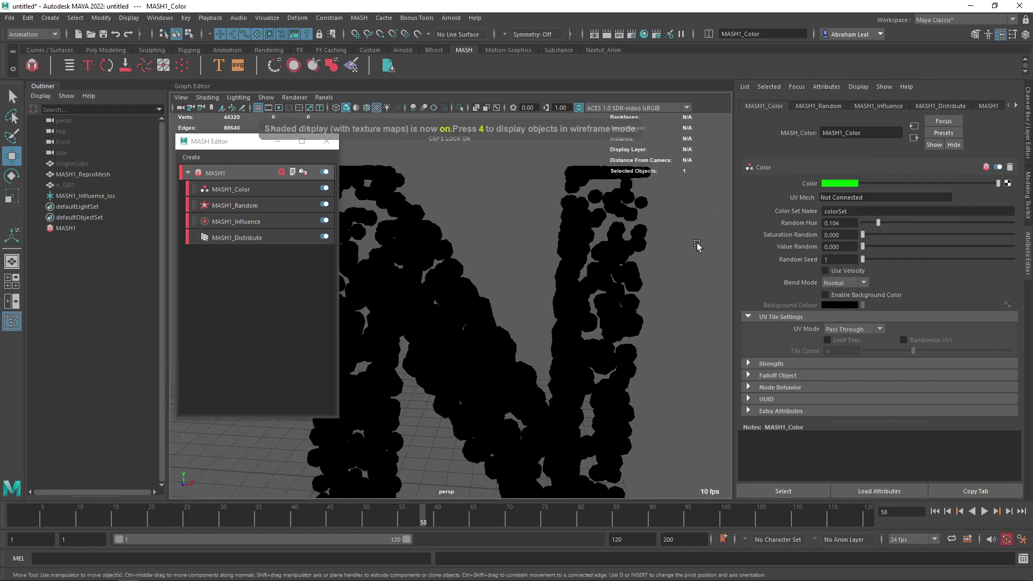
pyautogui.click(404, 169)
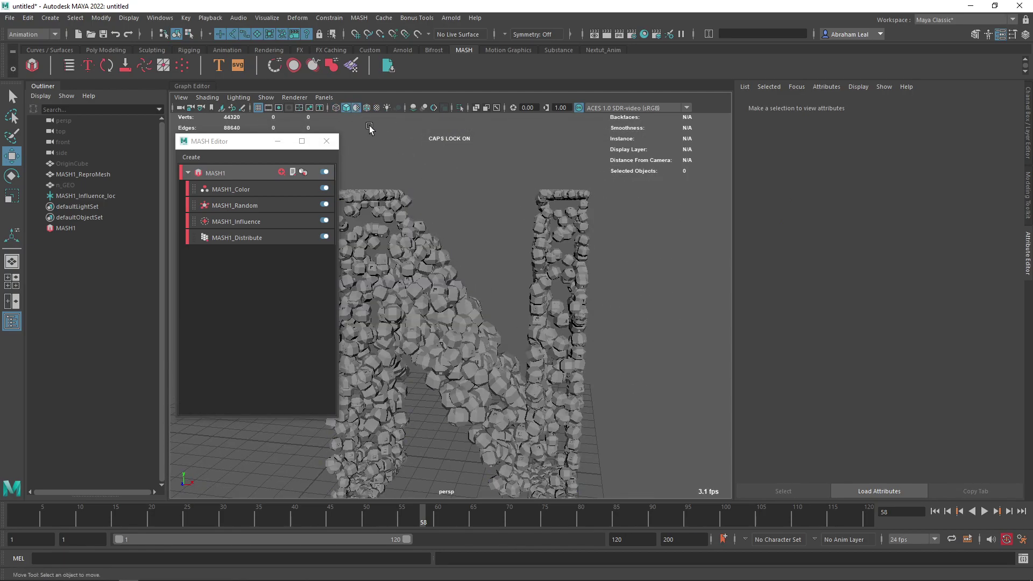
# - Switch the viewport to textured display, turn off the default material override and select the MASH cube mesh
pyautogui.press('6')
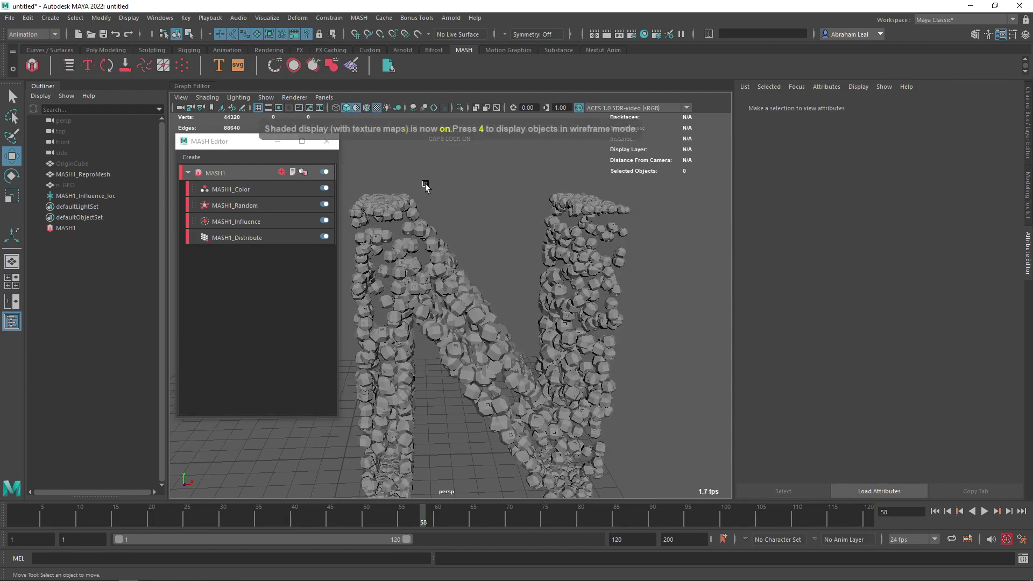
pyautogui.click(356, 108)
pyautogui.click(291, 189)
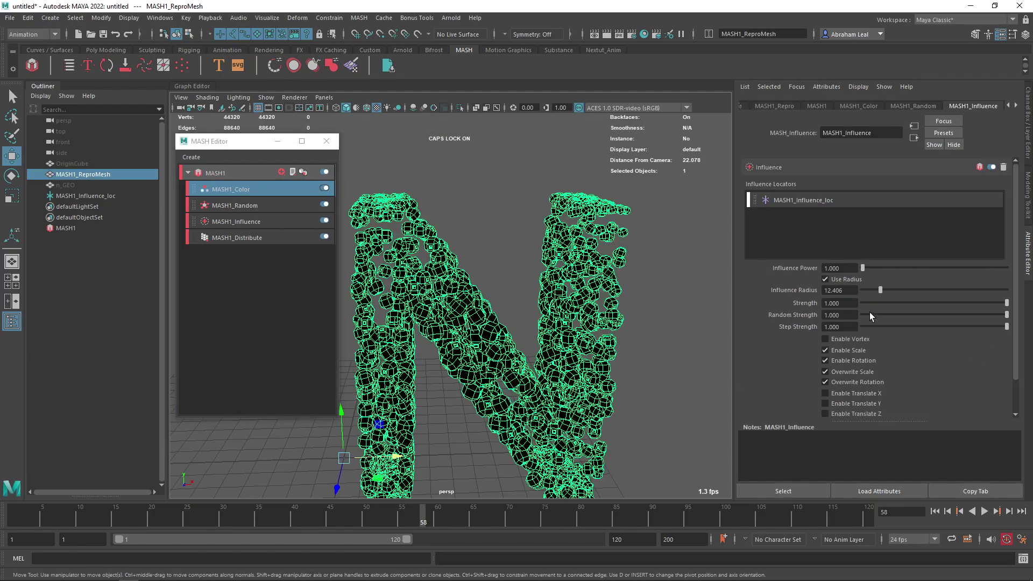
pyautogui.click(519, 181)
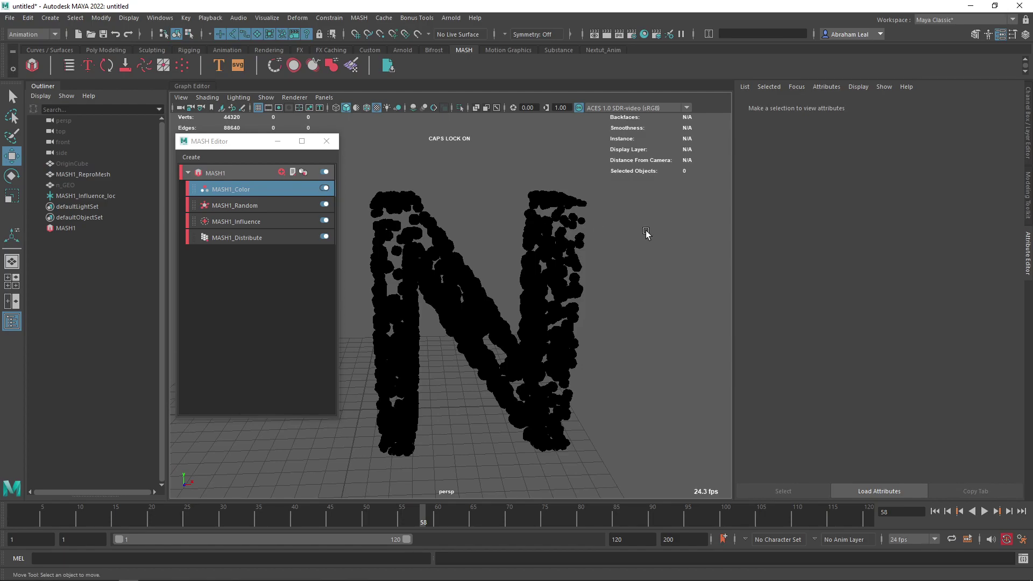
pyautogui.click(596, 249)
# - Examine the Influence settings and the cube mesh's shape attributes, including the displacement map, object display and Arnold sections
pyautogui.click(824, 278)
pyautogui.scroll(-2, 843, 303)
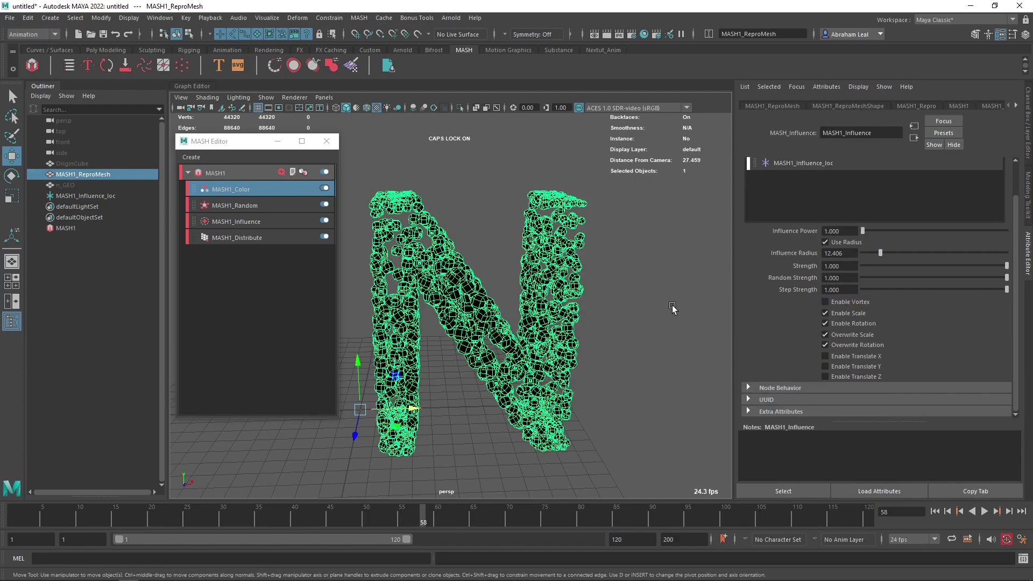
pyautogui.scroll(2, 903, 348)
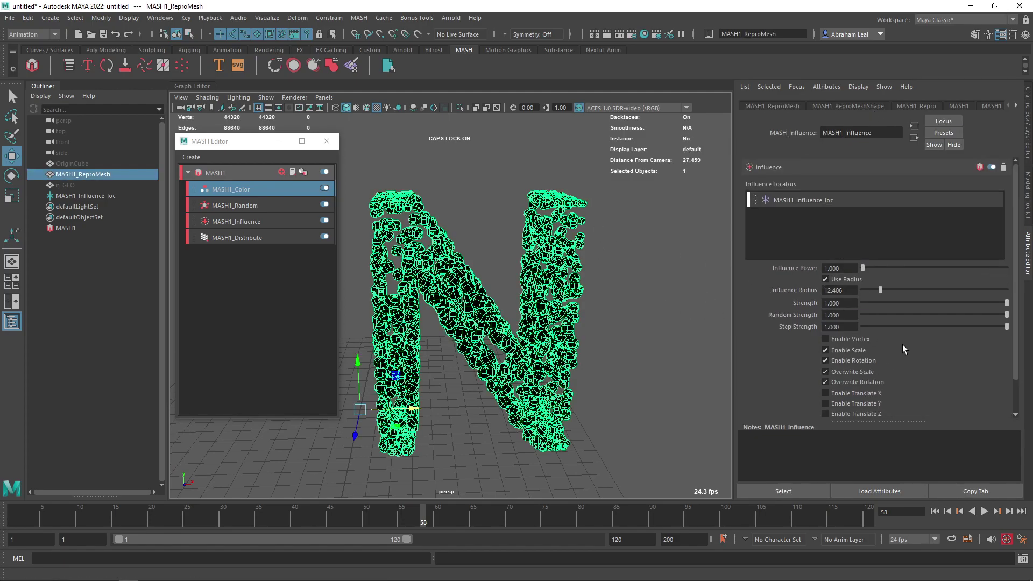
pyautogui.click(855, 106)
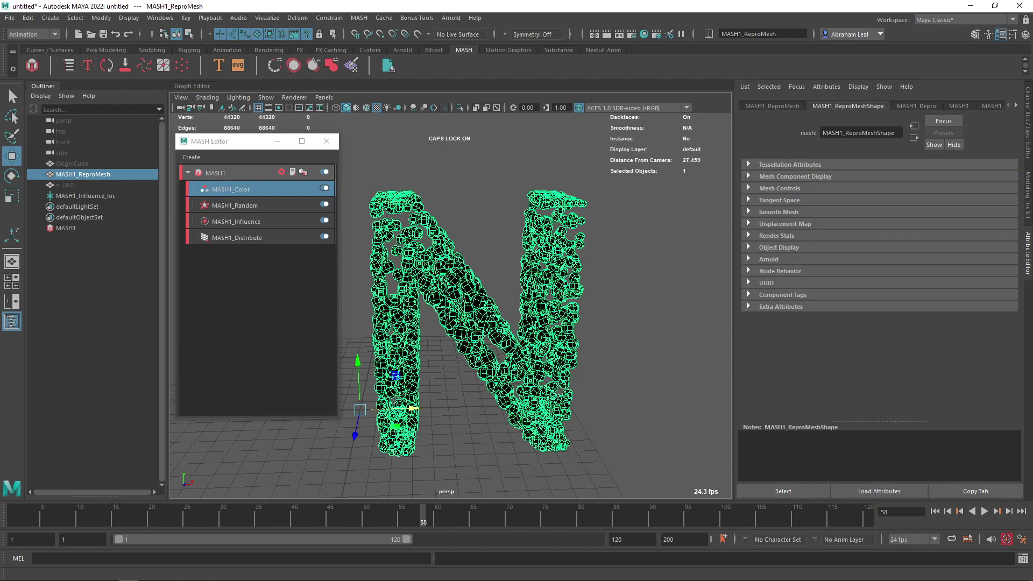
pyautogui.keyDown('alt'); pyautogui.moveTo(351, 289); pyautogui.dragTo(370, 278, button='middle'); pyautogui.keyUp('alt')
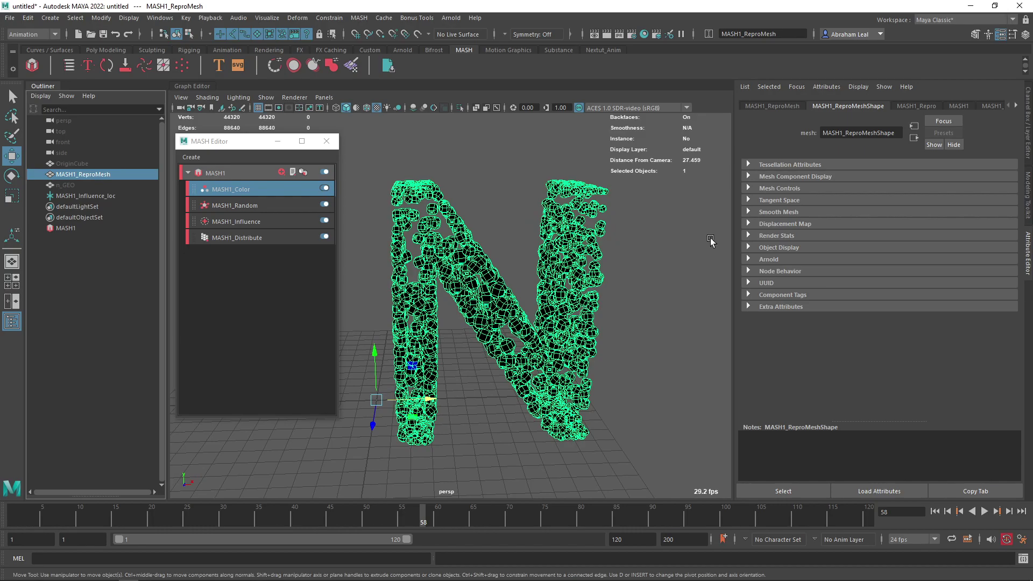
pyautogui.hotkey('alt', 'Tab')
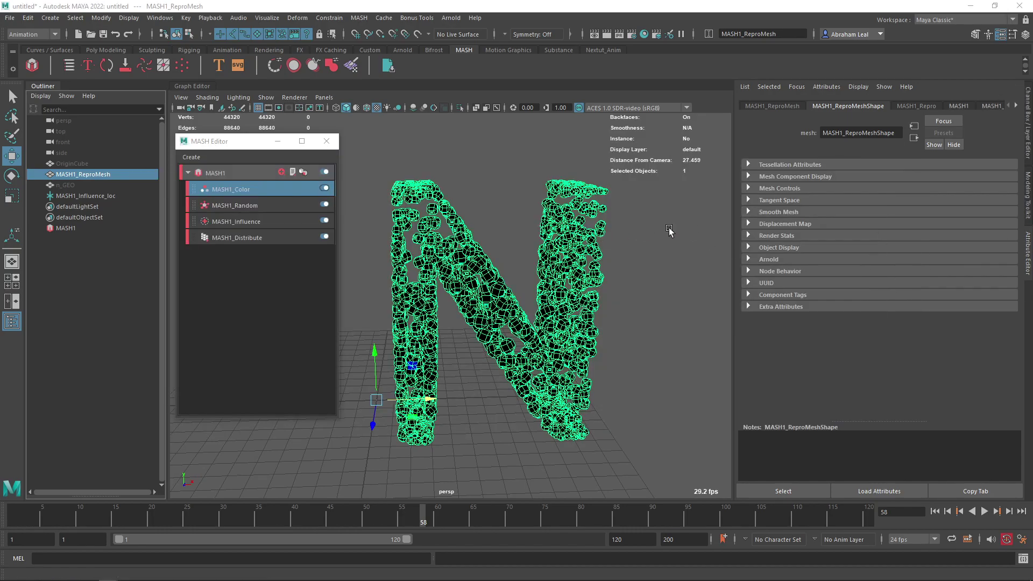
pyautogui.click(749, 259)
pyautogui.click(749, 248)
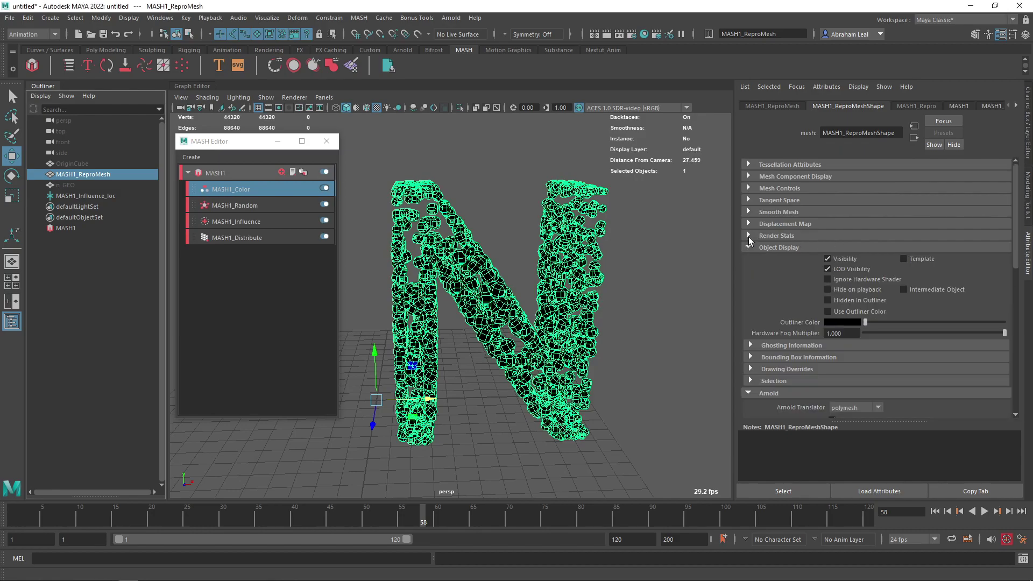
pyautogui.click(748, 223)
pyautogui.click(748, 224)
pyautogui.click(749, 248)
pyautogui.click(748, 259)
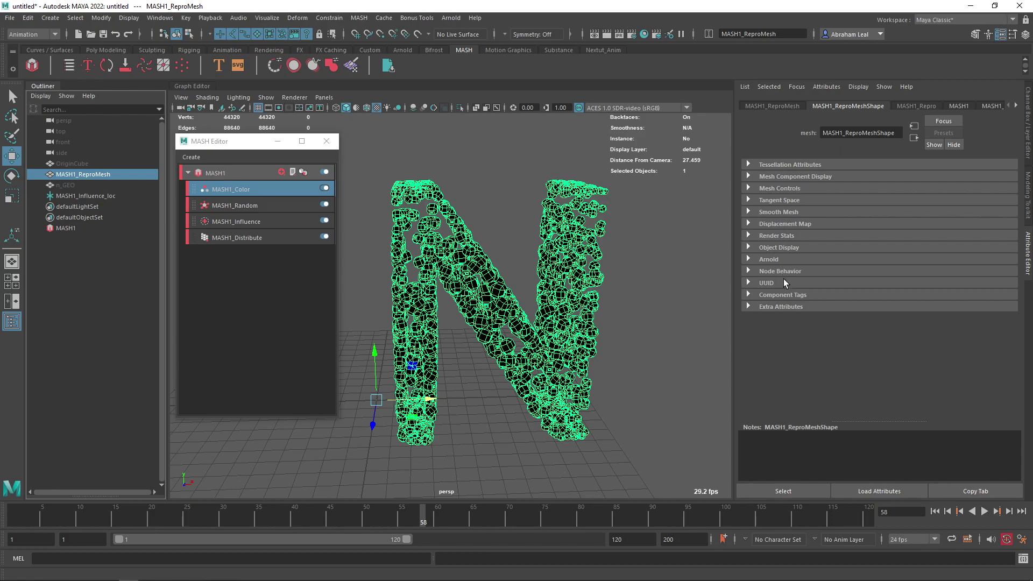
# - Enable Export Vertex Colors in the Arnold export settings of MASH1_ReproMeshShape
pyautogui.click(748, 258)
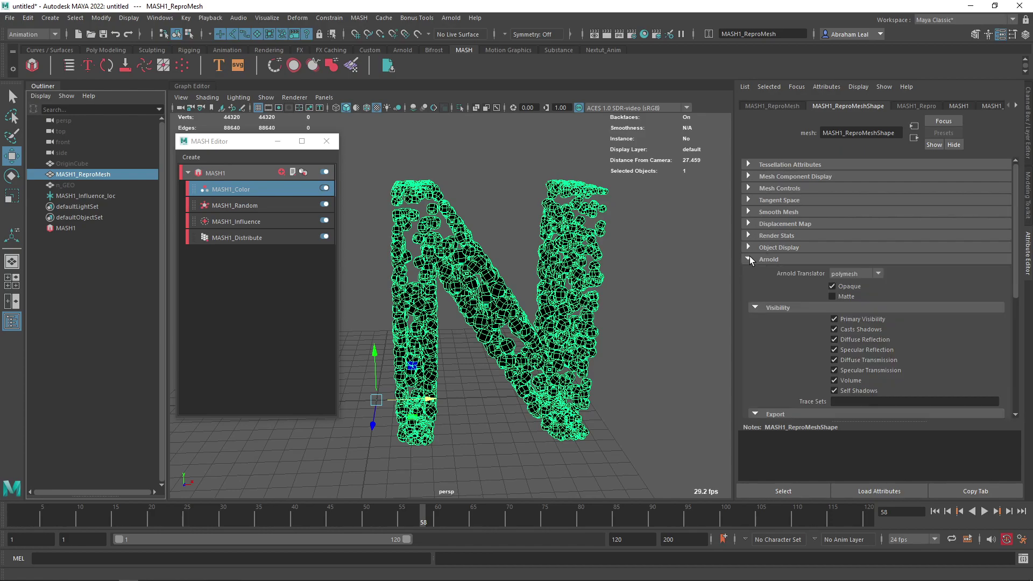
pyautogui.scroll(-3, 750, 256)
pyautogui.scroll(-3, 755, 274)
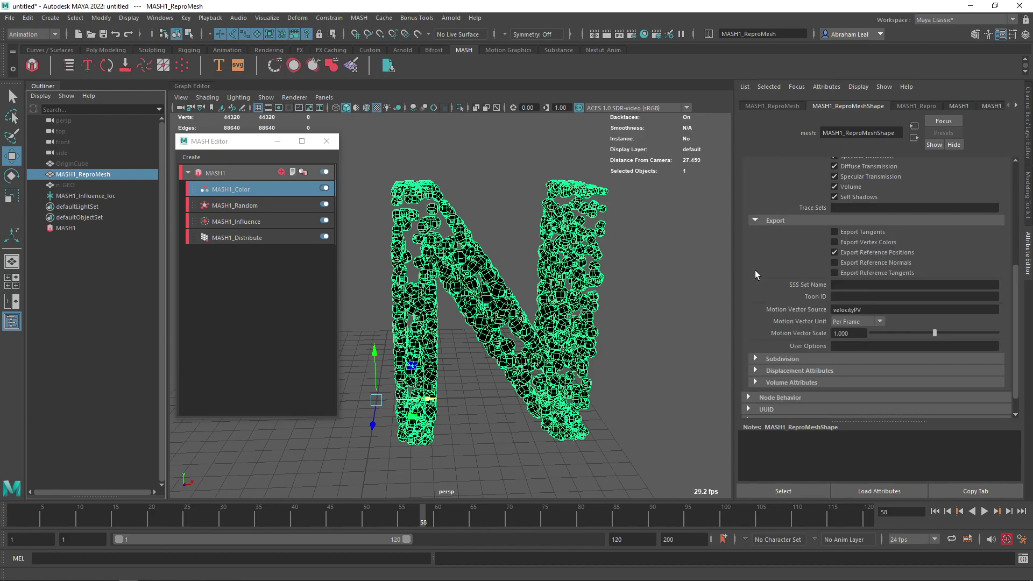
pyautogui.click(856, 242)
# - Assign a new Arnold aiStandardSurface material to the MASH cube mesh
pyautogui.rightClick(594, 246)
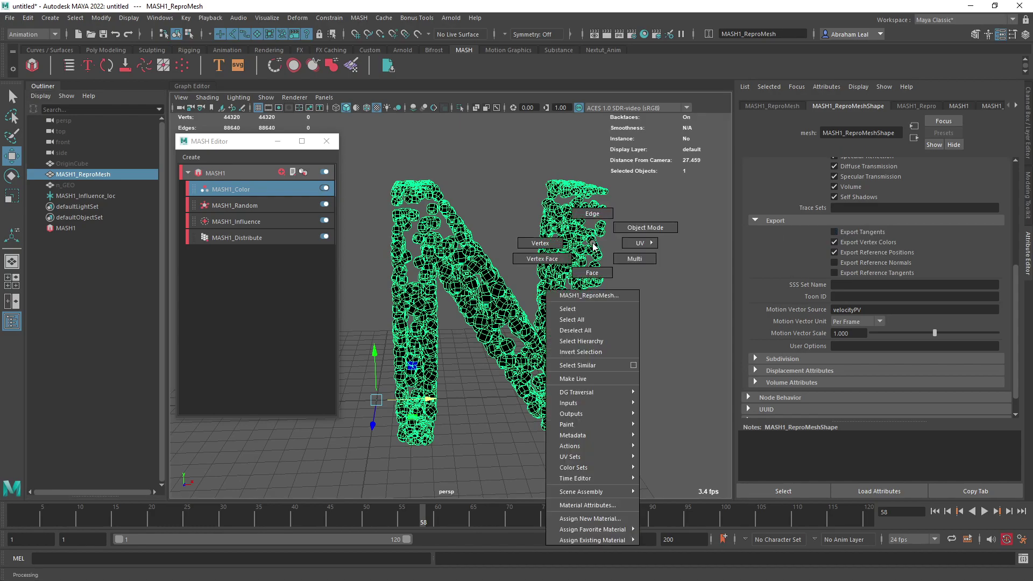
pyautogui.click(587, 519)
pyautogui.click(371, 283)
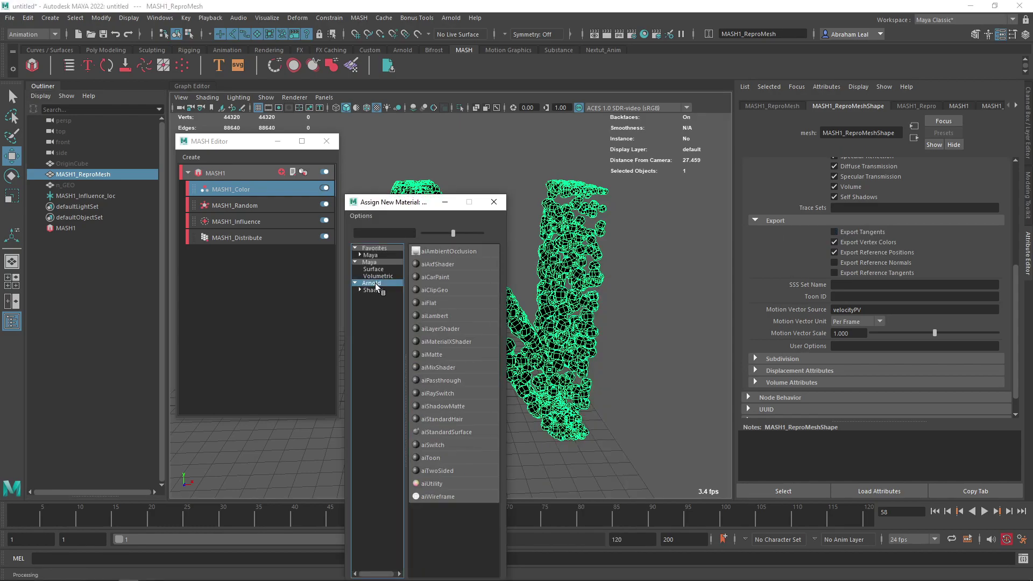
pyautogui.click(446, 432)
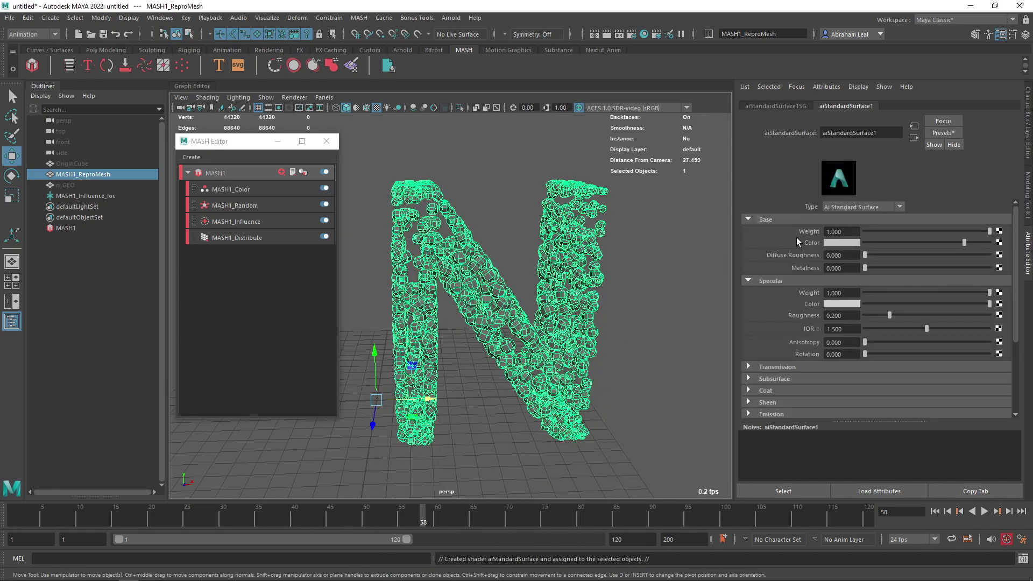
# - Connect a new aiUserDataColor node to the base color of the aiStandardSurface1 material
pyautogui.click(999, 242)
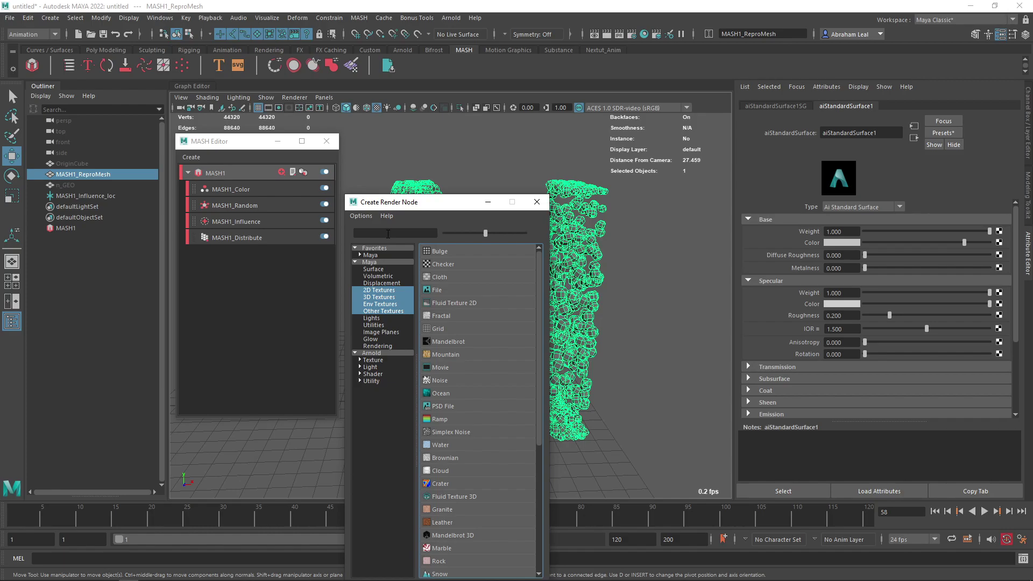
pyautogui.click(387, 233)
pyautogui.write('aiuser')
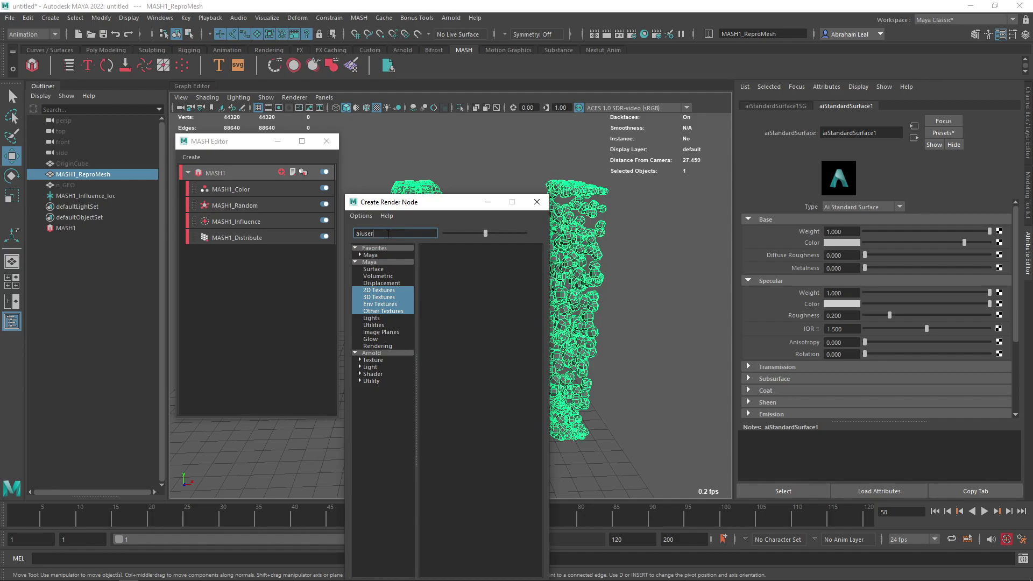
pyautogui.click(354, 352)
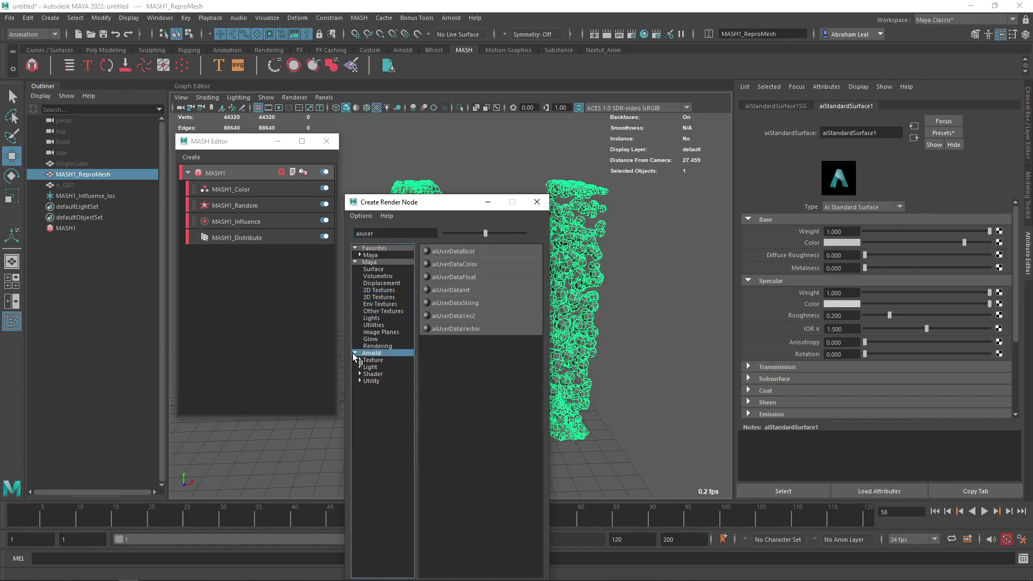
pyautogui.click(459, 264)
pyautogui.click(861, 169)
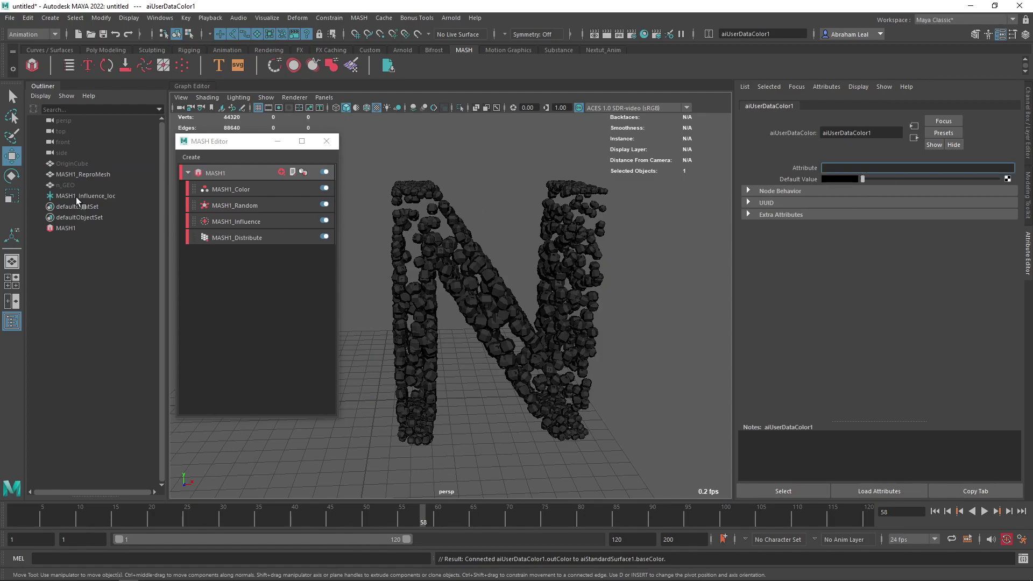
# - Review the cube mesh's shape, Repro and transform attributes, including the per-vertex color output and Arnold export options
pyautogui.click(87, 174)
pyautogui.scroll(4, 830, 275)
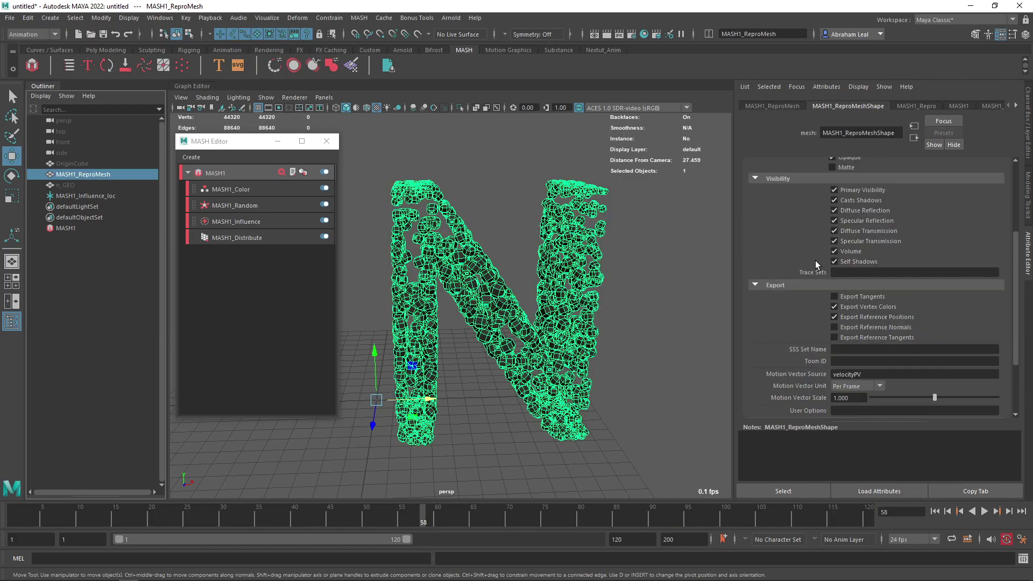
pyautogui.click(914, 106)
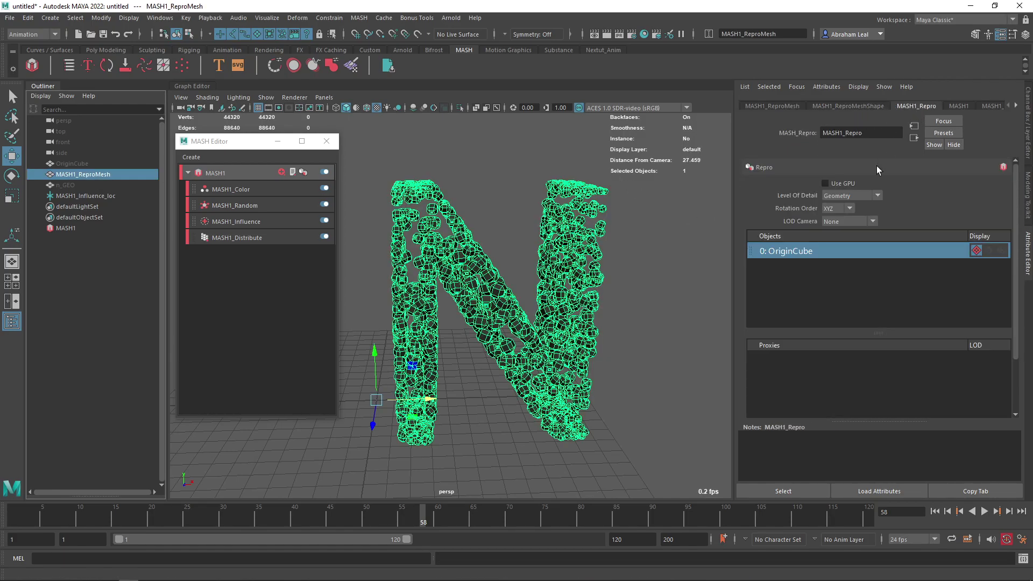
pyautogui.click(747, 390)
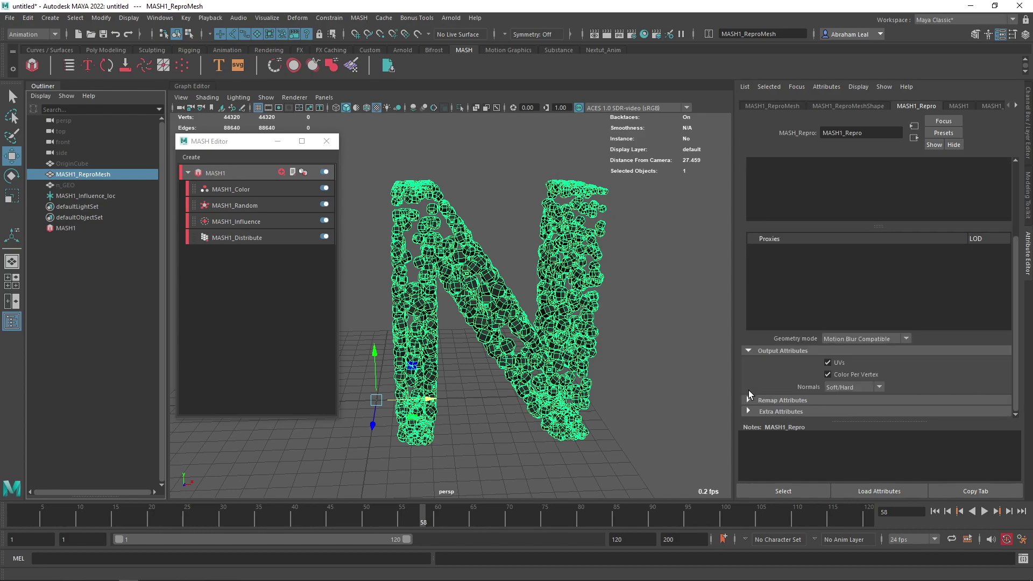
pyautogui.scroll(2, 826, 361)
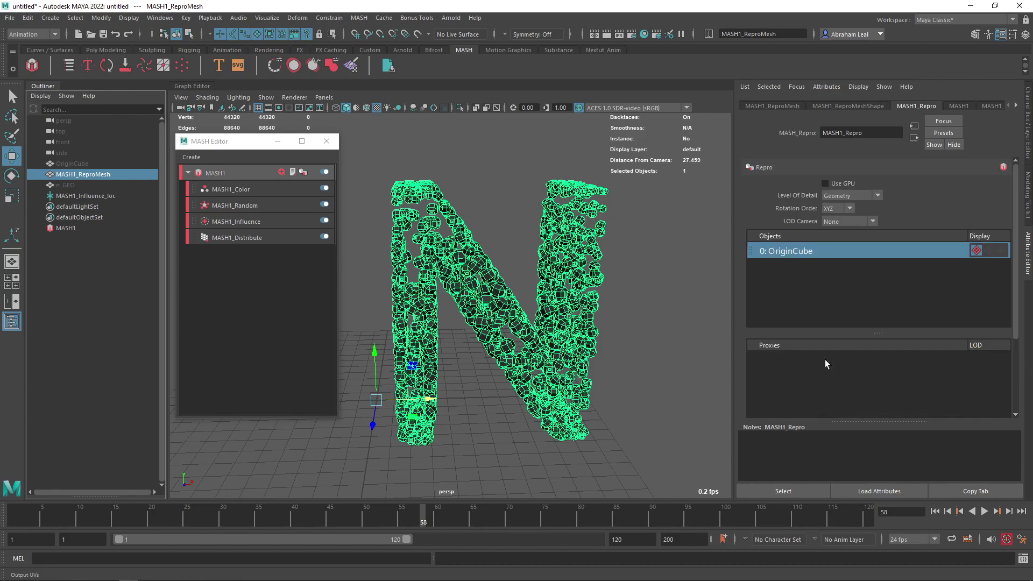
pyautogui.click(851, 105)
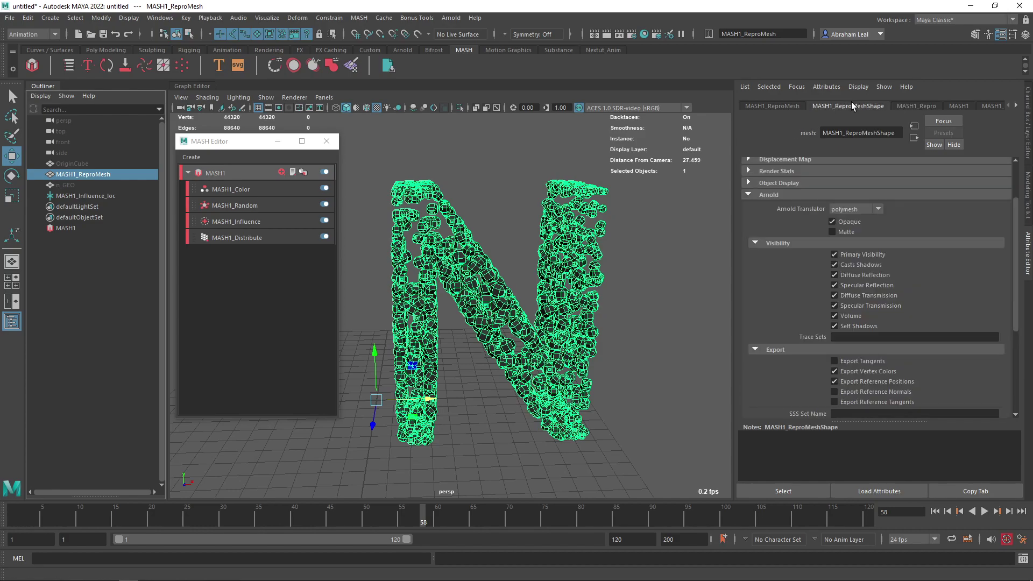
pyautogui.scroll(3, 834, 262)
pyautogui.click(913, 107)
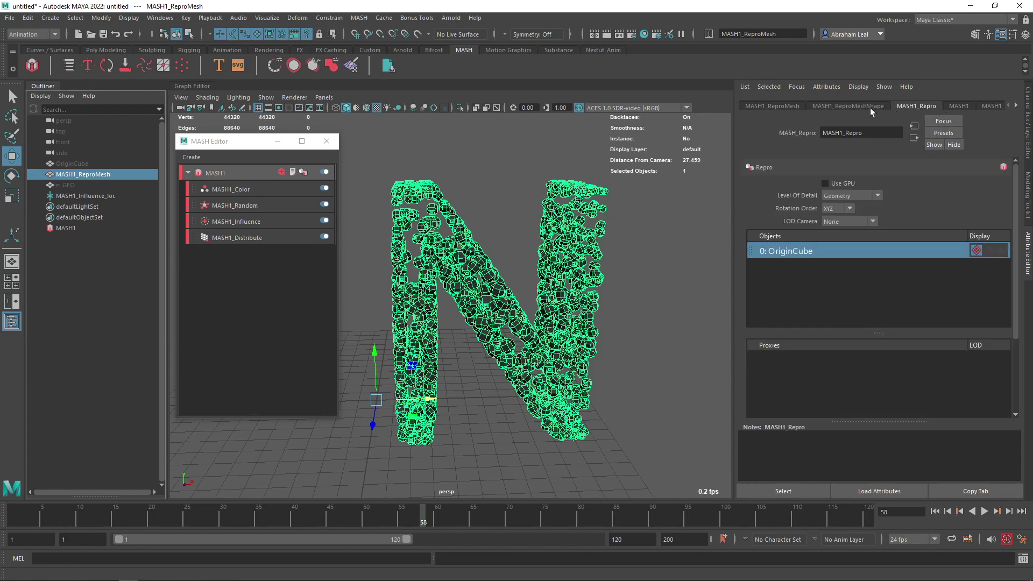
pyautogui.click(783, 105)
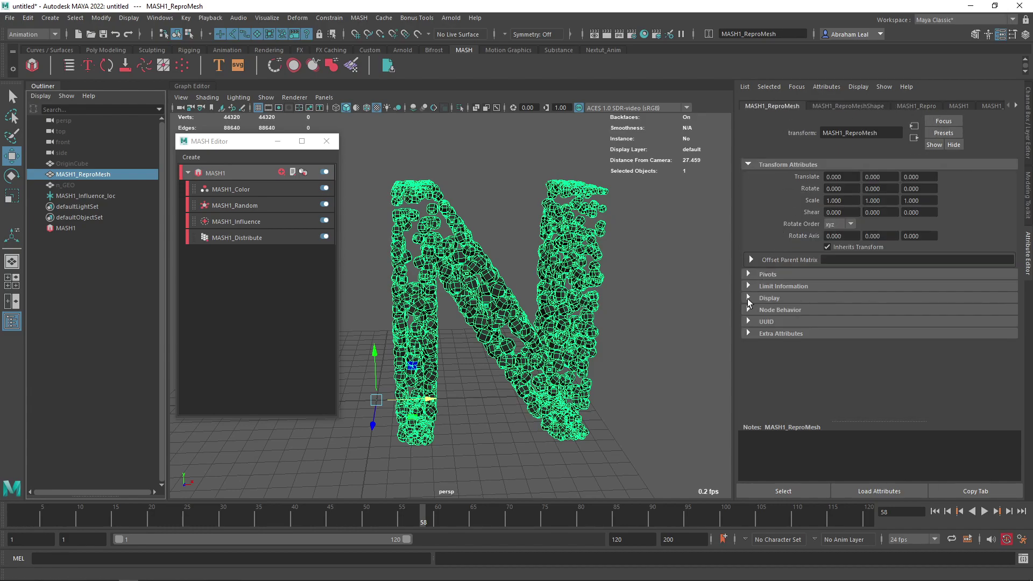
pyautogui.click(824, 105)
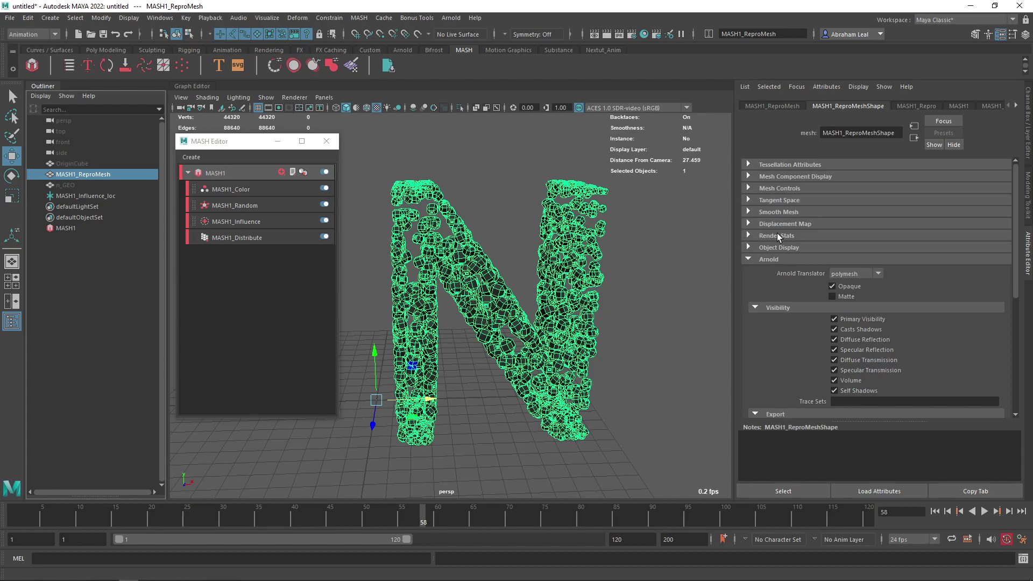
pyautogui.scroll(-4, 751, 215)
pyautogui.scroll(-1, 765, 274)
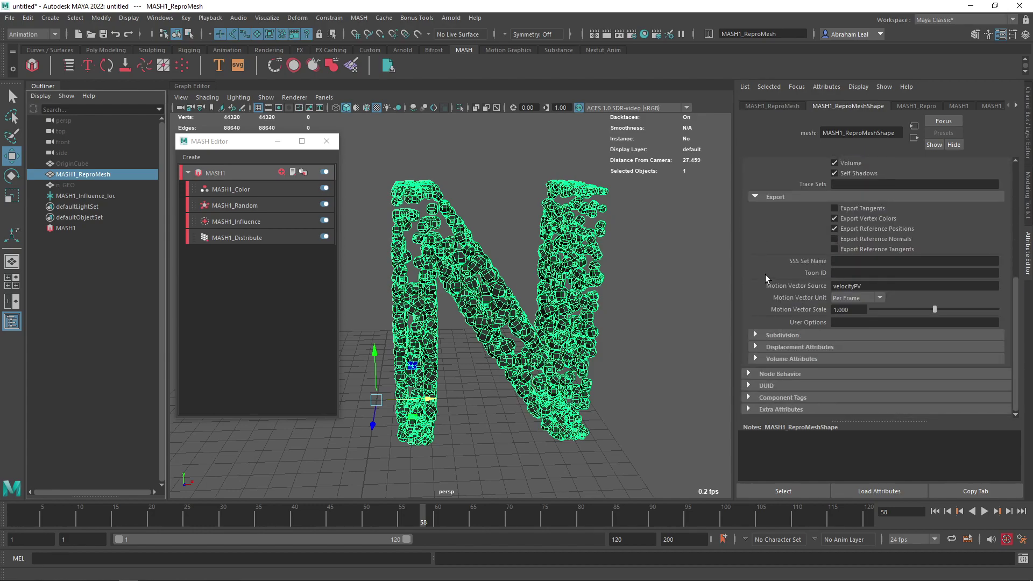
pyautogui.scroll(5, 764, 275)
# - Copy the color set name colorSet from the MASH1_Color node
pyautogui.click(922, 105)
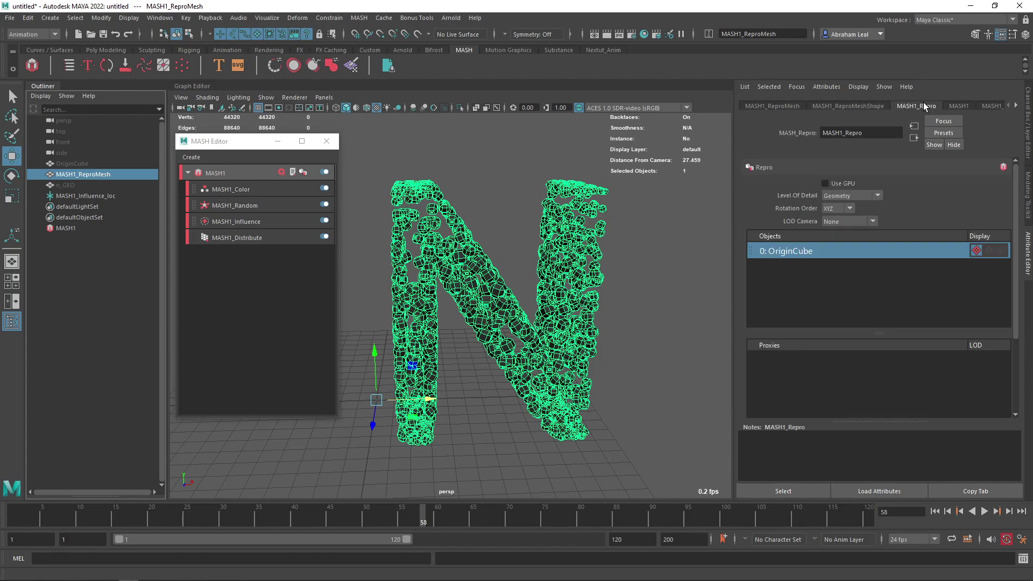
pyautogui.click(957, 105)
pyautogui.click(982, 105)
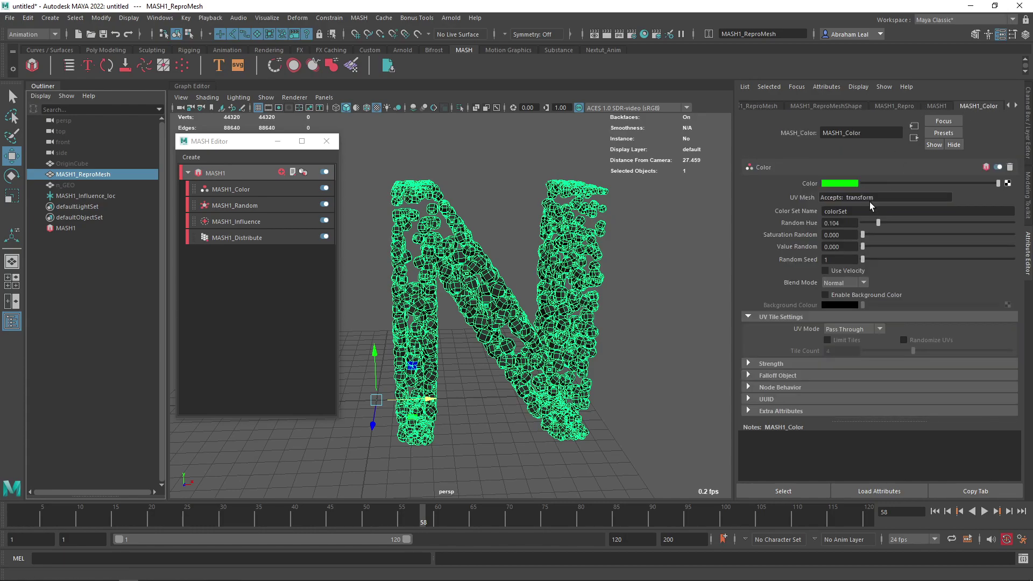
pyautogui.doubleClick(822, 211)
pyautogui.hotkey('ctrl', 'c')
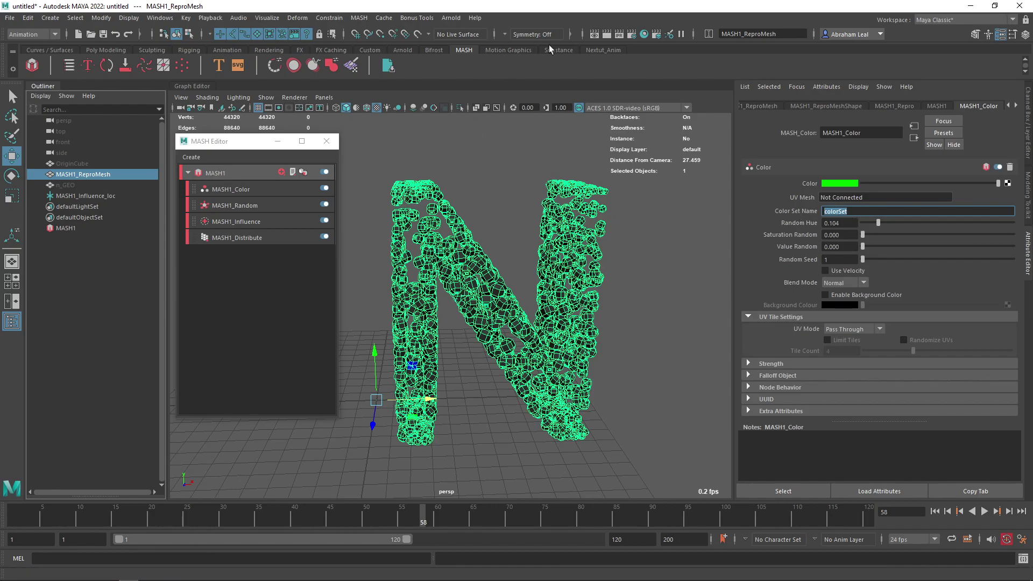
# - Open the Hypershade and graph the shading network of aiStandardSurface1
pyautogui.click(644, 34)
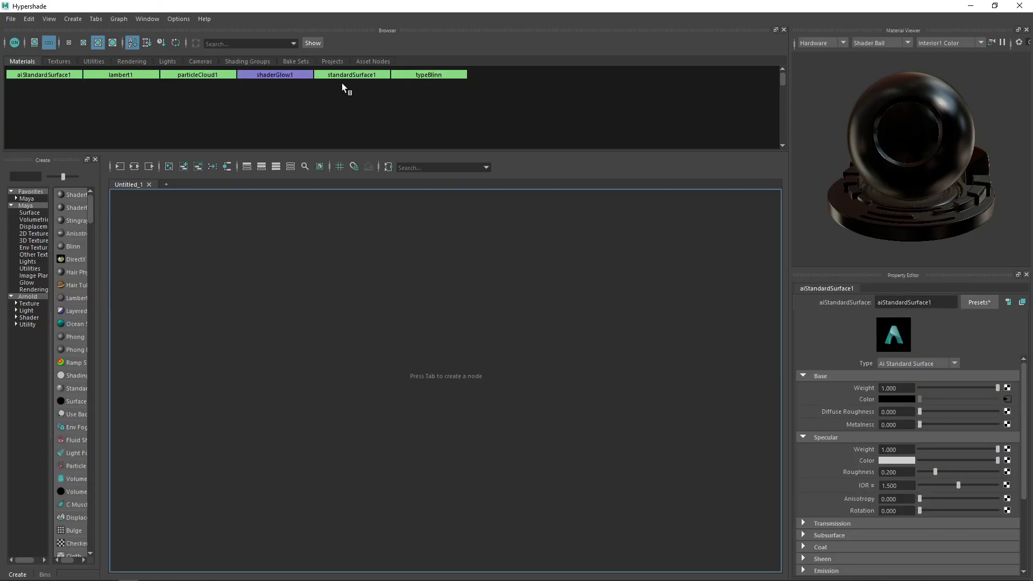
pyautogui.click(343, 76)
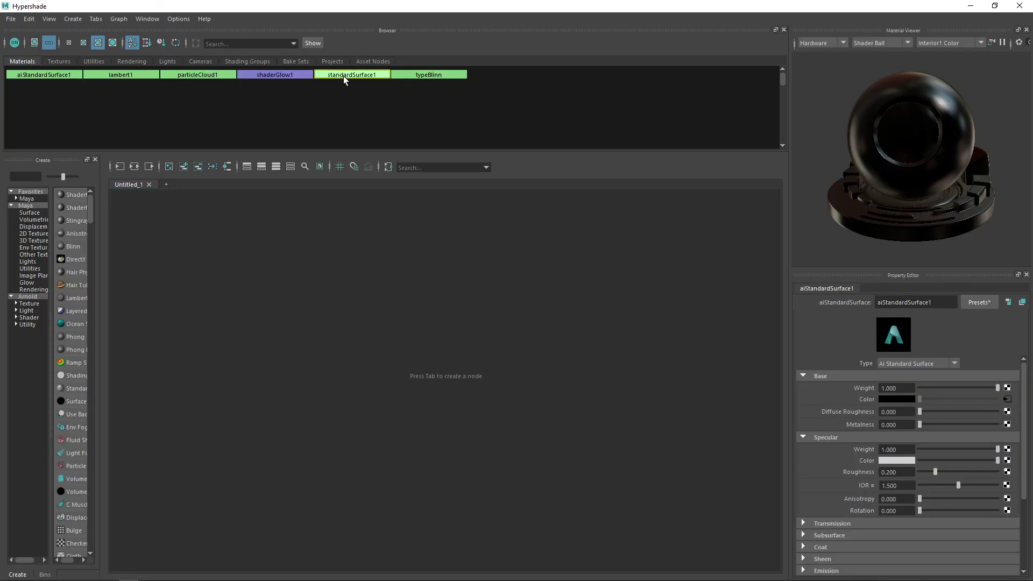
pyautogui.click(134, 168)
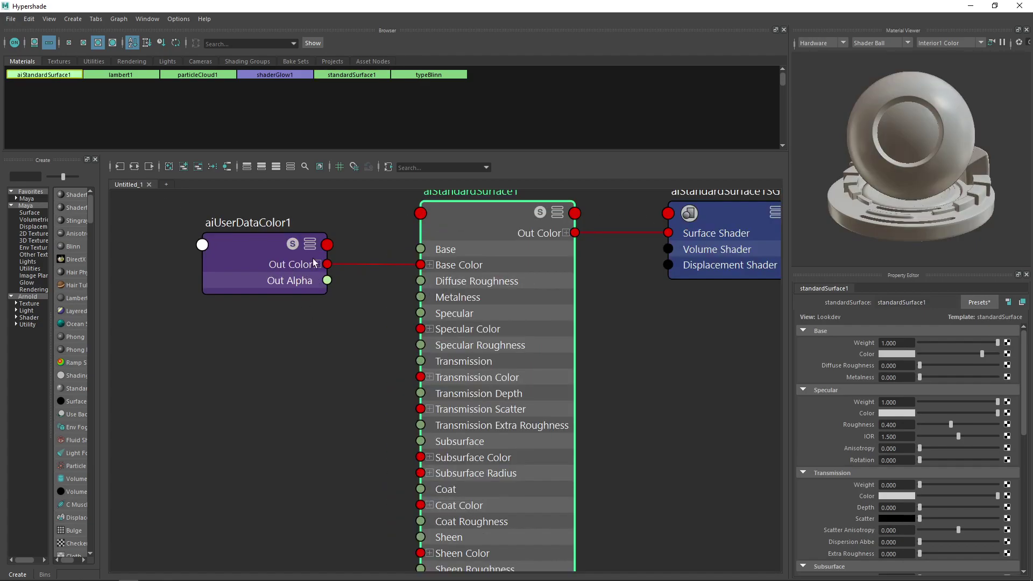
pyautogui.scroll(2, 340, 296)
# - Paste the copied color set name into the Attribute field of the aiUserDataColor1 node
pyautogui.click(265, 272)
pyautogui.click(917, 325)
pyautogui.hotkey('ctrl', 'v')
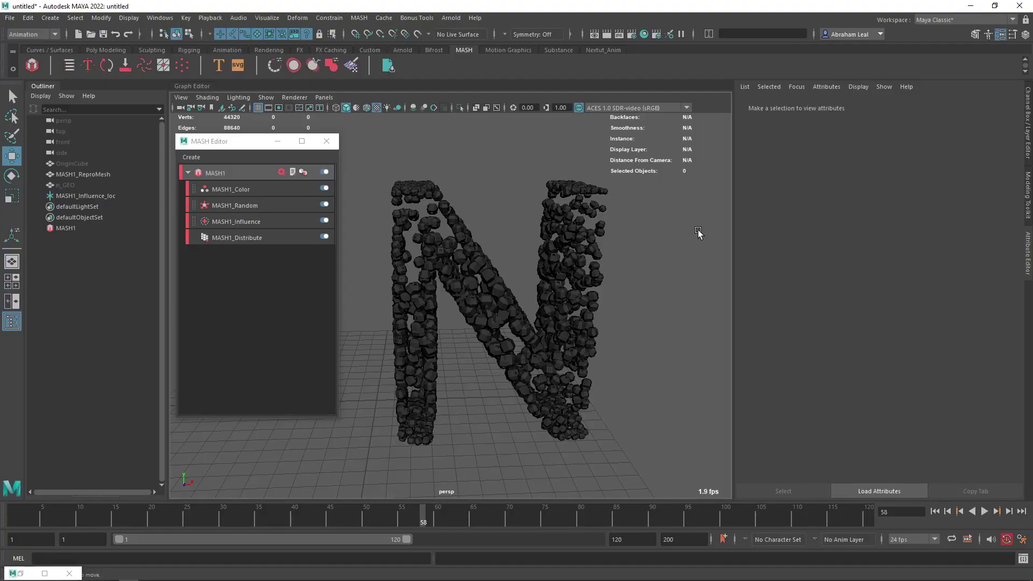
# - Add an Arnold SkyDome light to the scene
pyautogui.click(451, 18)
pyautogui.moveTo(532, 72)
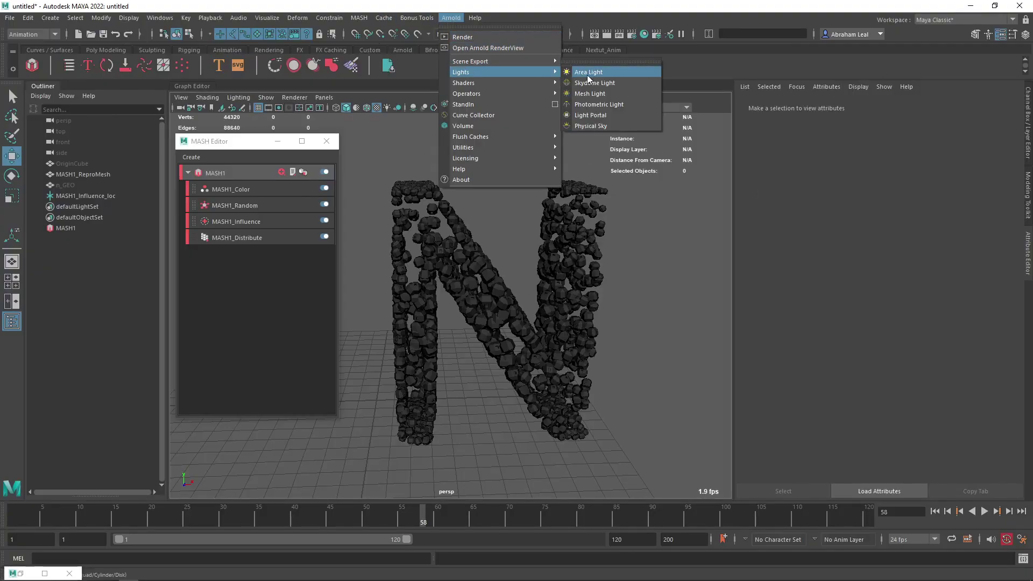
pyautogui.click(592, 83)
# - Save the scene as Mashlogo in Maya Binary format in the project's scenes folder
pyautogui.hotkey('ctrl', 'shift', 's')
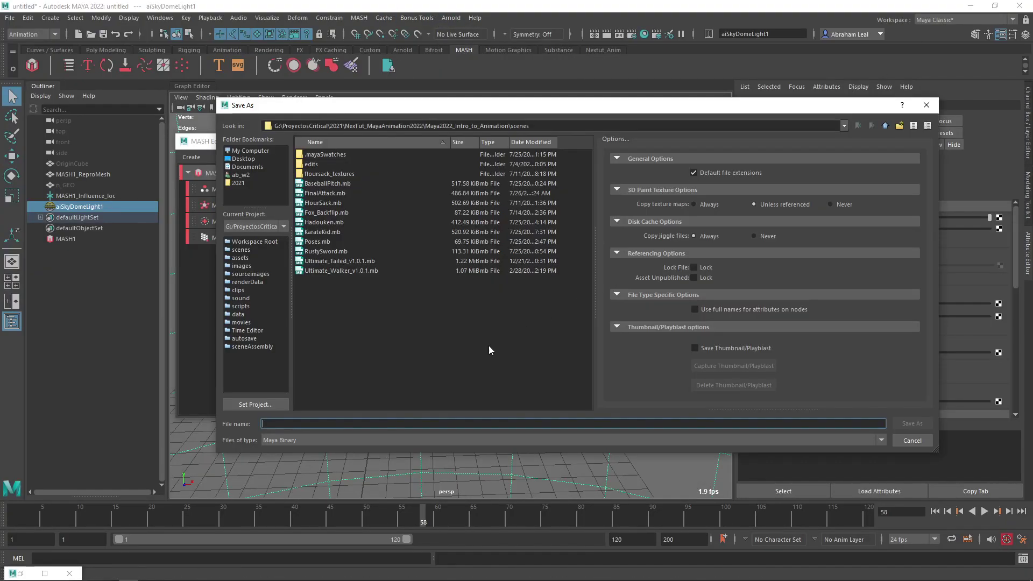
pyautogui.write('Mashlogo')
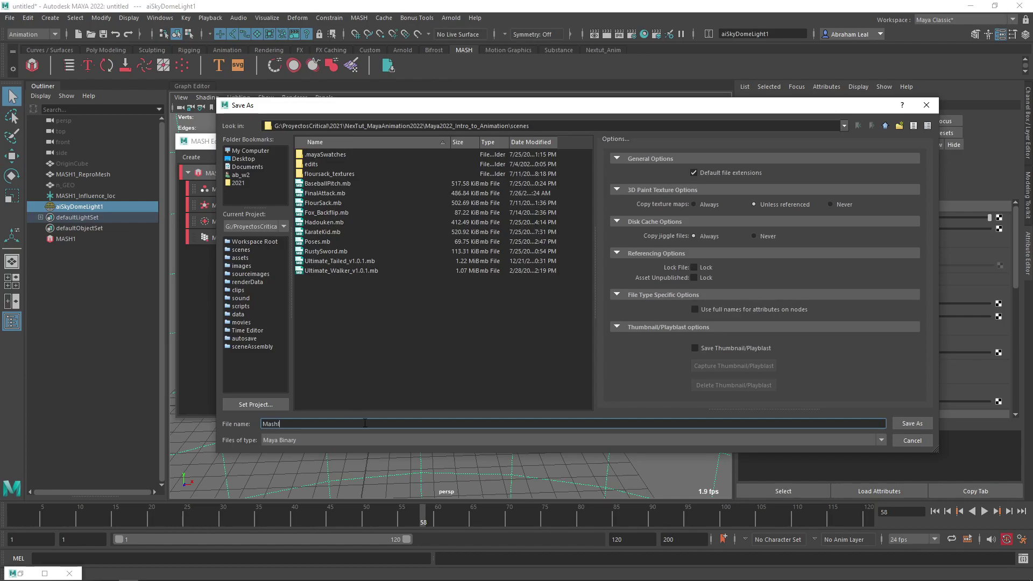
pyautogui.press('Return')
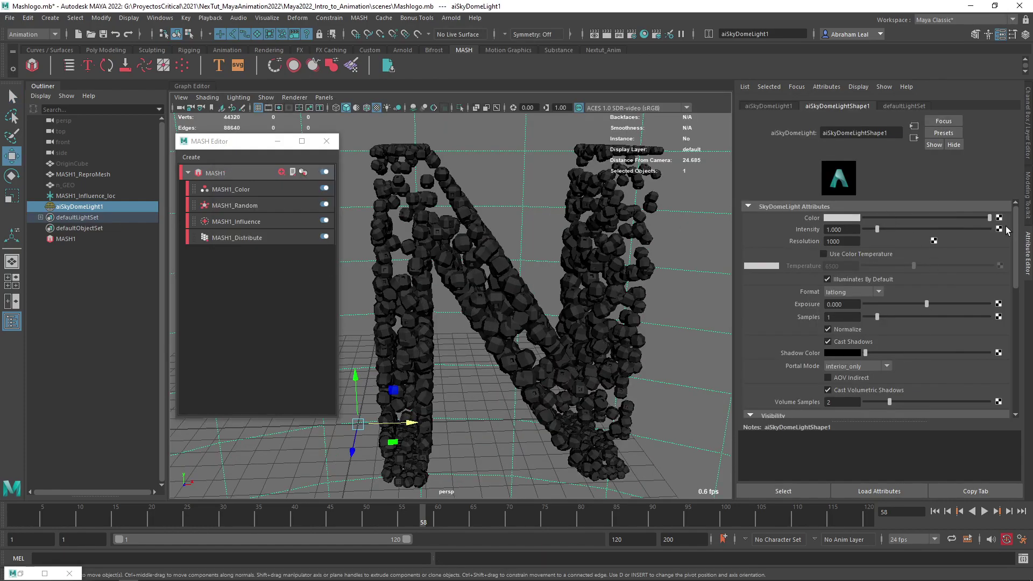
# - Connect a new 2D File texture to the SkyDome light's Color attribute
pyautogui.click(999, 217)
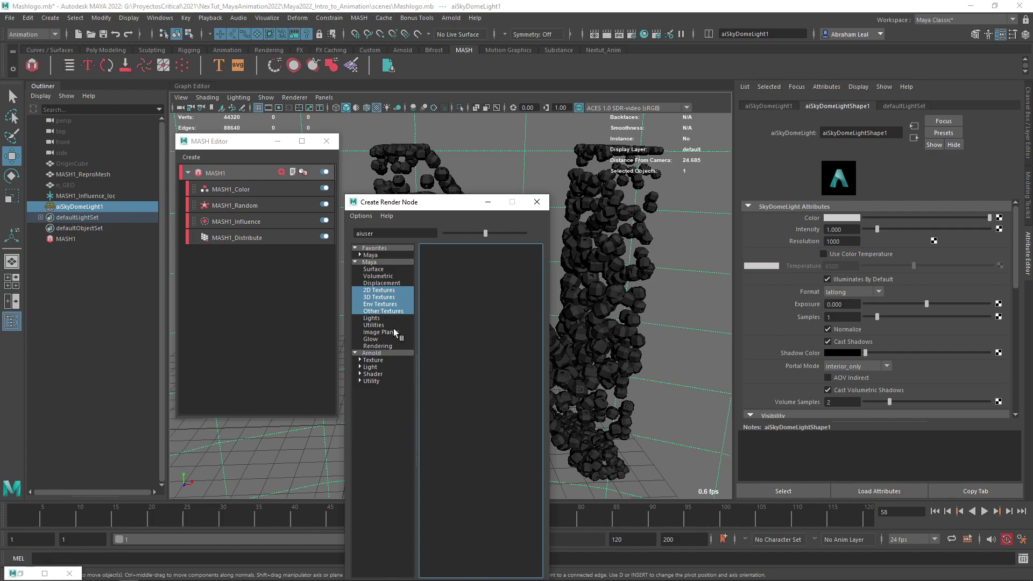
pyautogui.click(375, 295)
pyautogui.click(380, 290)
pyautogui.moveTo(387, 233); pyautogui.dragTo(305, 224)
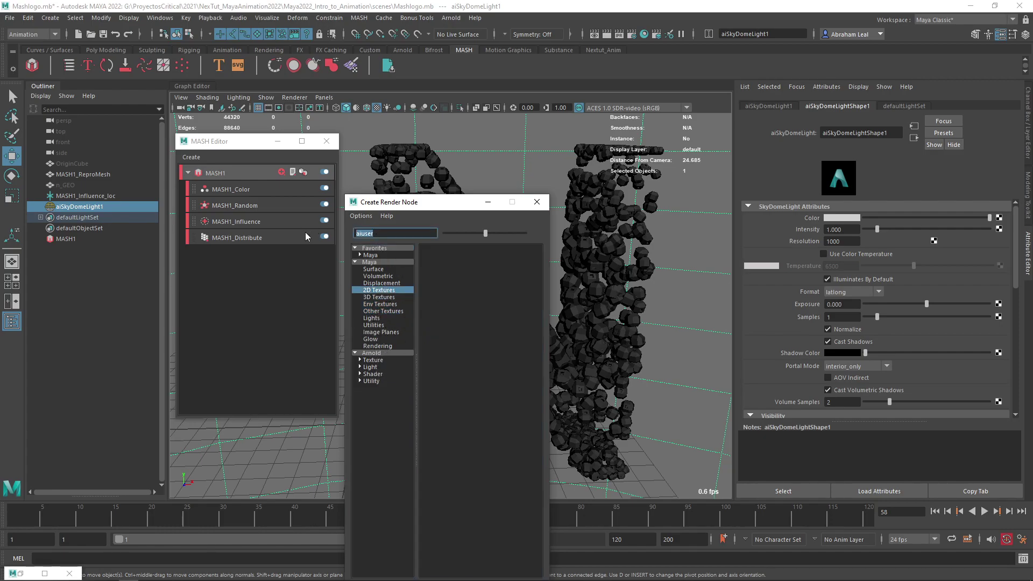
pyautogui.press('BackSpace')
pyautogui.click(446, 288)
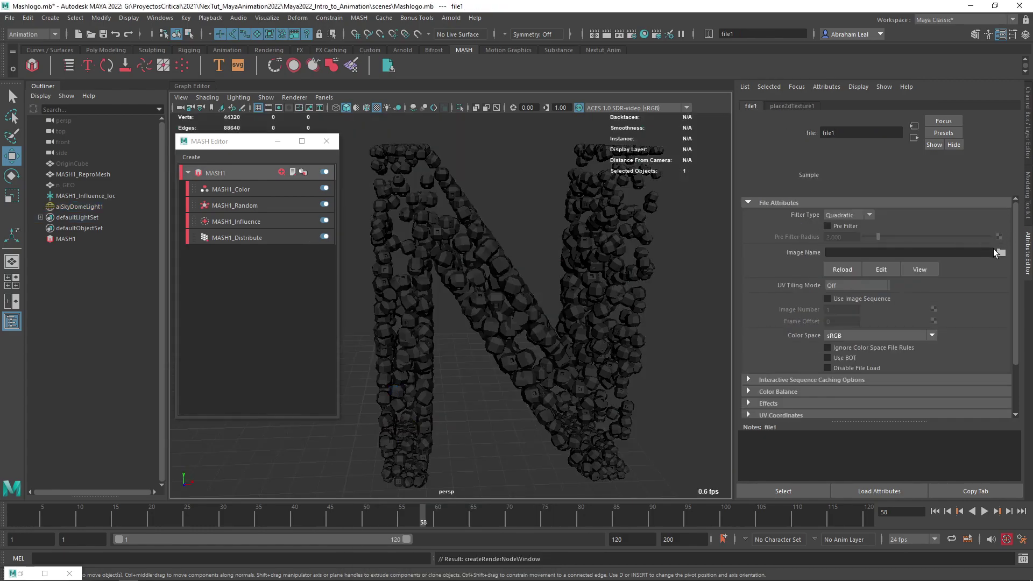
# - Load peppermint_powerplant_2k.hdr from sourceimages as the image of the SkyDome's file texture
pyautogui.click(1001, 252)
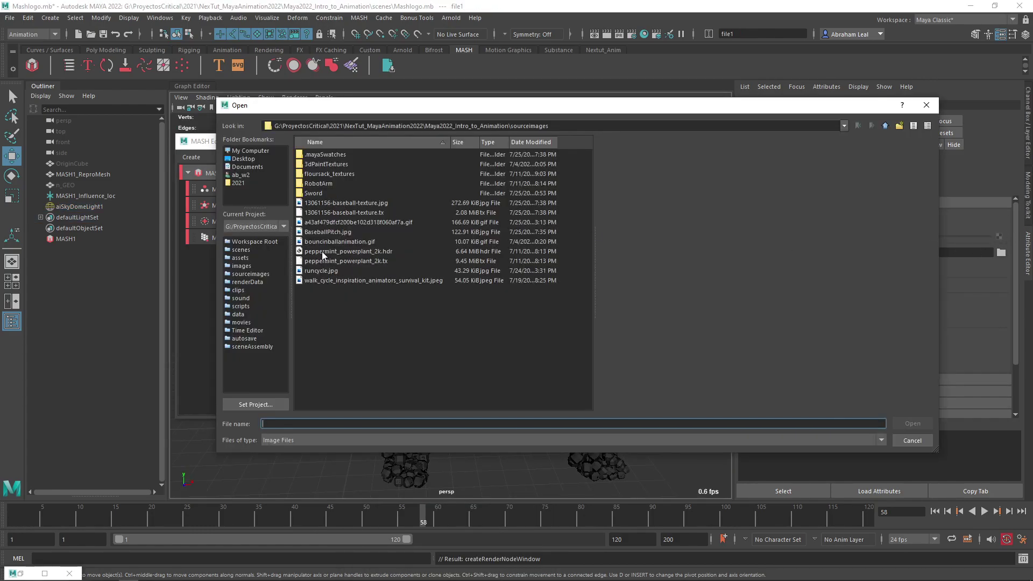
pyautogui.click(322, 251)
pyautogui.click(897, 423)
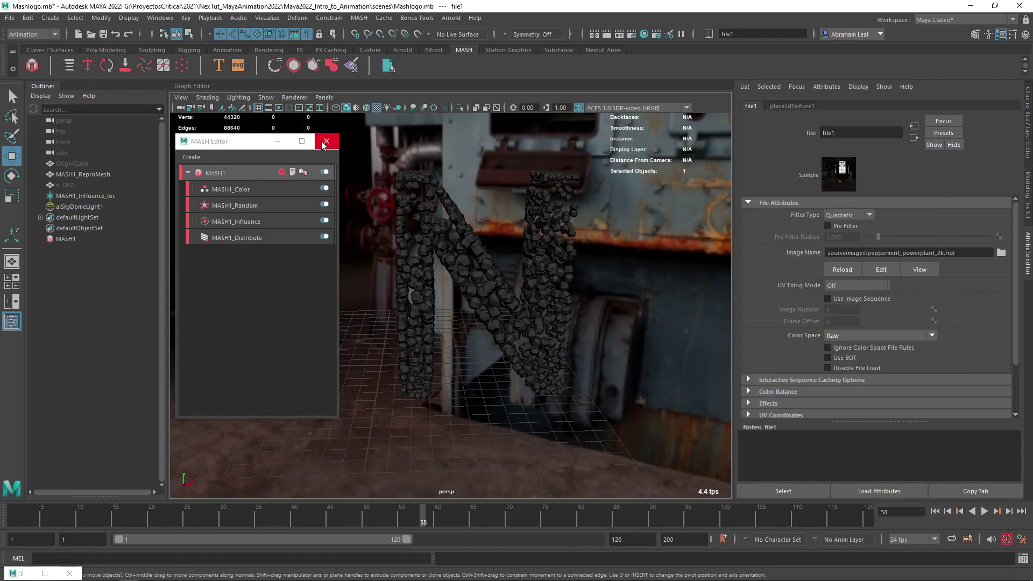
# - Render the scene in Arnold RenderView, examine the cube colors on the N up close, and stop the render
pyautogui.click(451, 18)
pyautogui.click(464, 38)
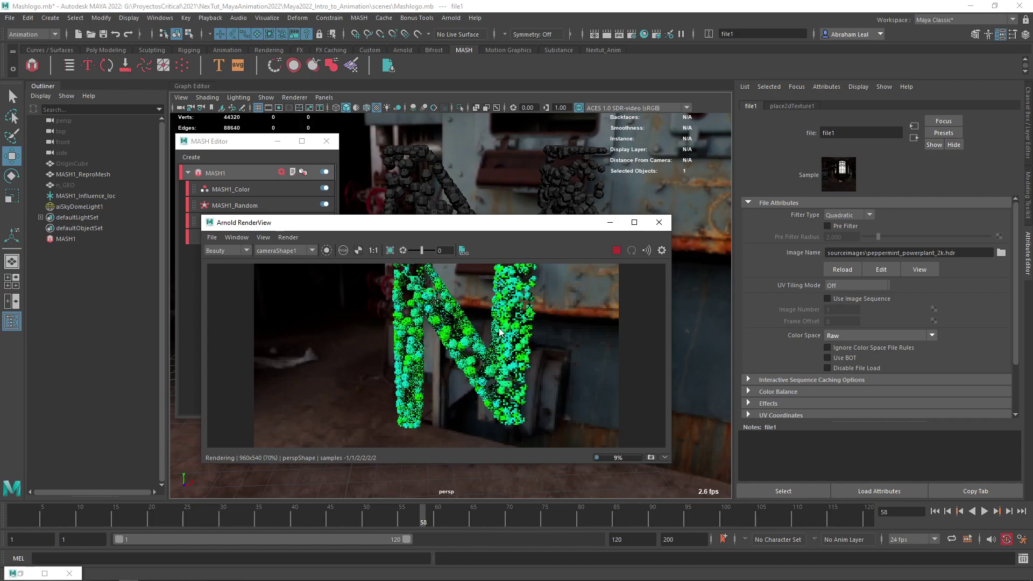
pyautogui.scroll(2, 509, 353)
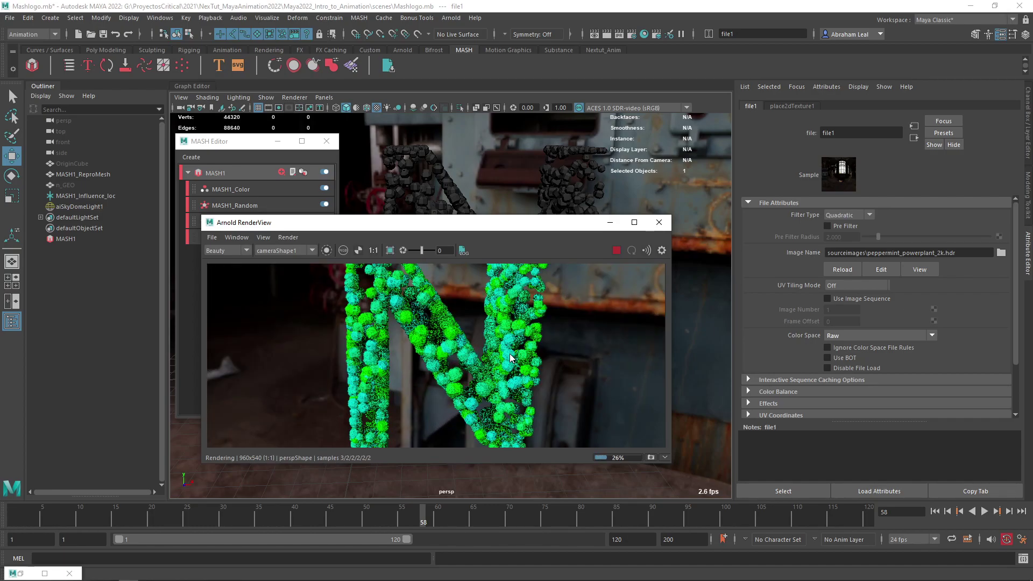
pyautogui.scroll(-2, 545, 323)
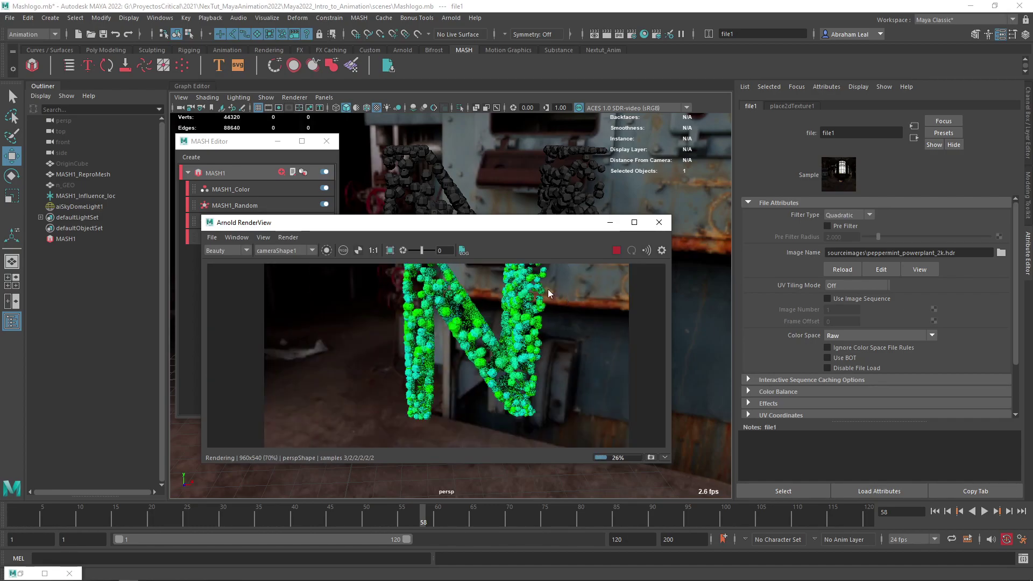
pyautogui.scroll(3, 522, 326)
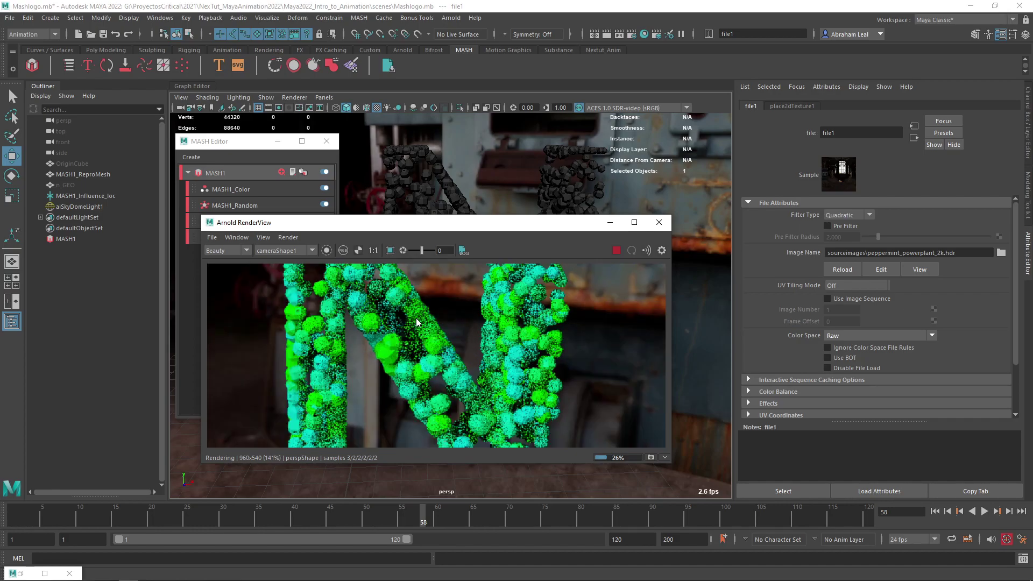
pyautogui.click(615, 251)
# - Set the MASH1_Color node's Random Hue to 0.054, Saturation Random to 0.061 and Value Random to 0.112
pyautogui.click(575, 183)
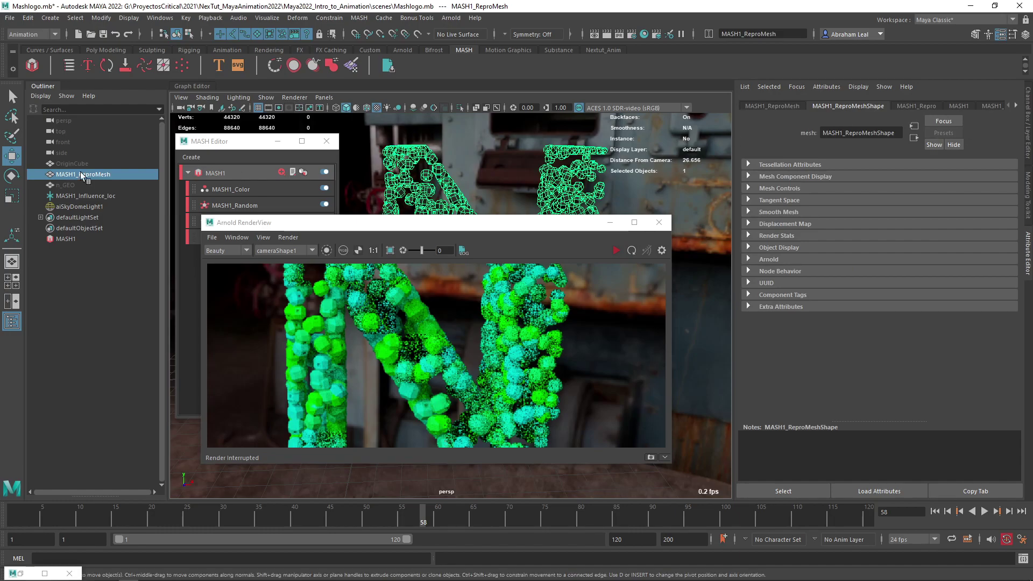
pyautogui.moveTo(232, 153); pyautogui.dragTo(109, 121)
pyautogui.click(118, 157)
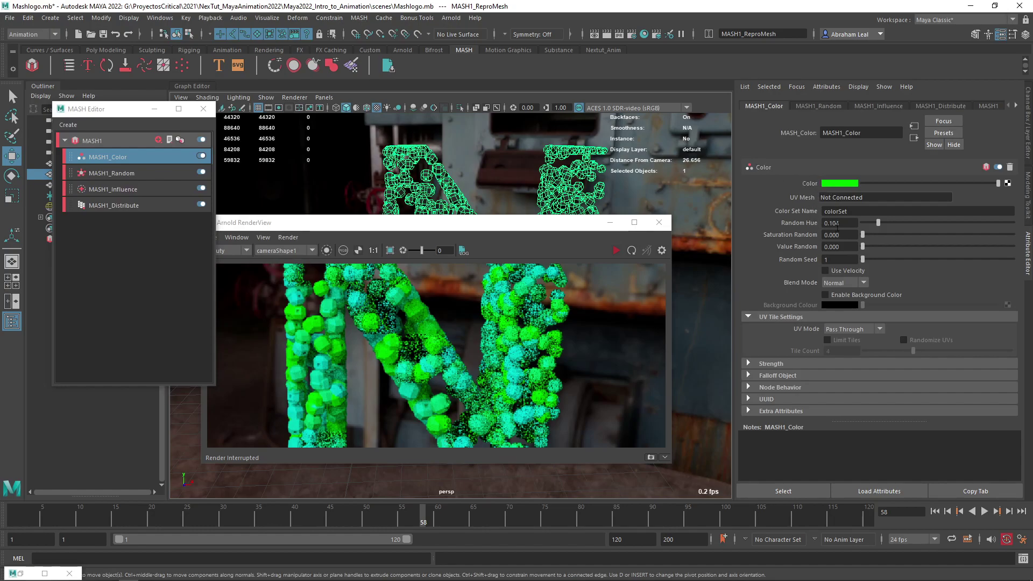
pyautogui.moveTo(873, 225); pyautogui.dragTo(878, 246)
# - Re-render the N to check the adjusted color randomness, then stop the render
pyautogui.click(616, 250)
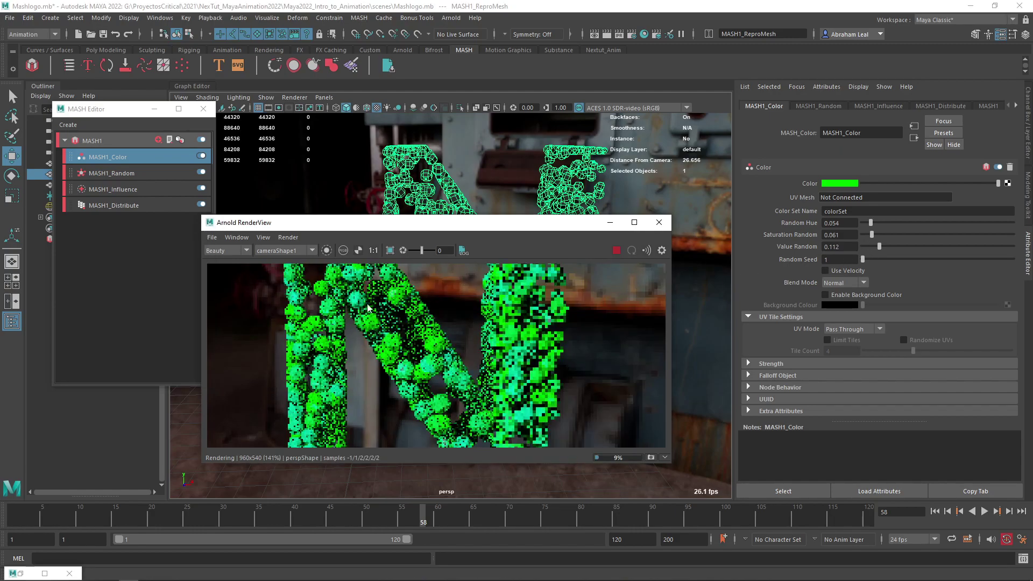
pyautogui.scroll(-2, 484, 366)
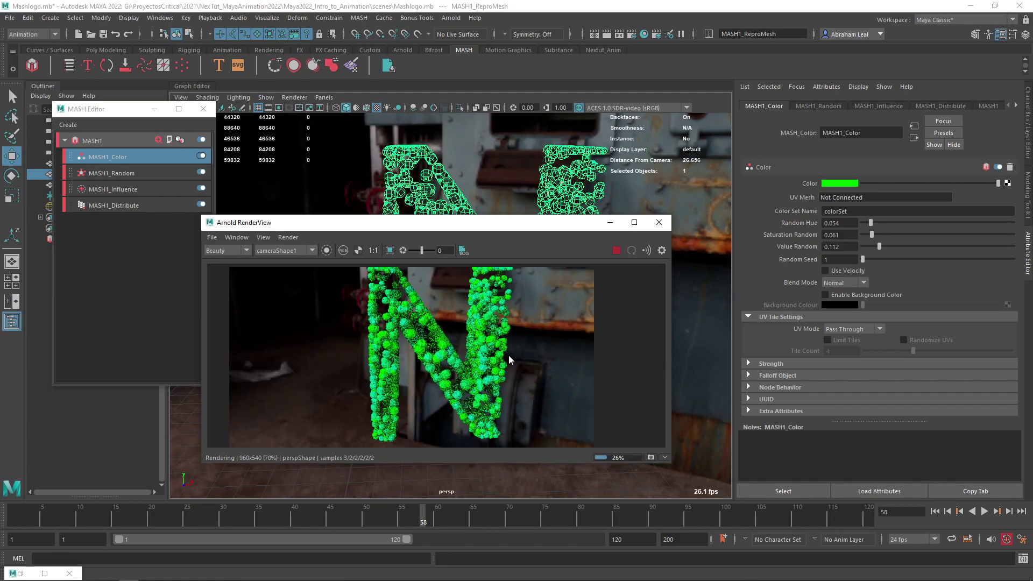
pyautogui.click(616, 251)
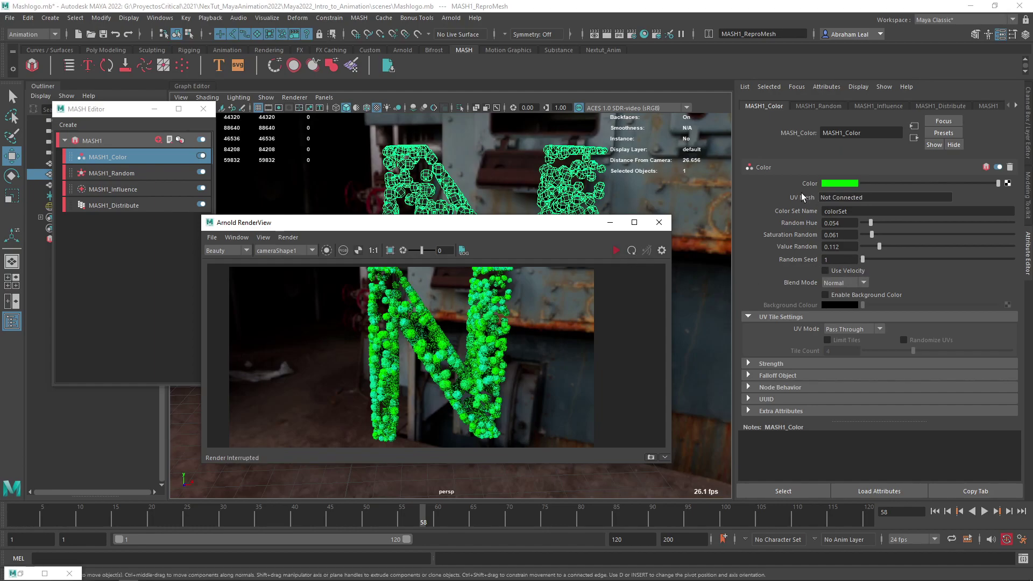
# - Rename the MASH1_Color node's color set to Nextut_ColorSet and copy the new name
pyautogui.doubleClick(828, 211)
pyautogui.write('Nextu')
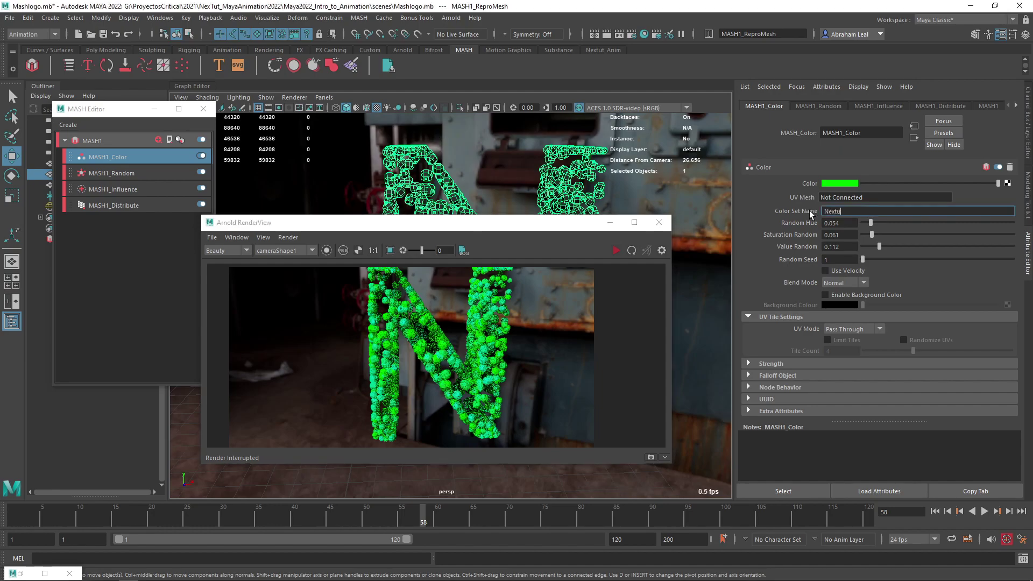
pyautogui.write('t_ColorSet')
pyautogui.moveTo(870, 211); pyautogui.dragTo(822, 211)
pyautogui.hotkey('ctrl', 'c')
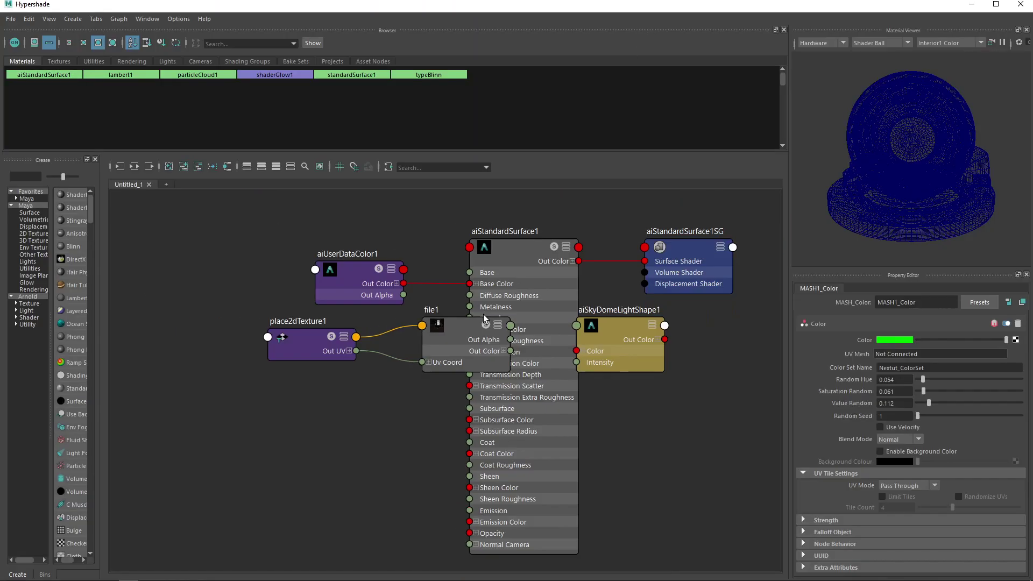
# - In the Hypershade, replace the aiUserDataColor1 node's Attribute value with the copied name Nextut_ColorSet
pyautogui.scroll(3, 398, 331)
pyautogui.moveTo(355, 263); pyautogui.dragTo(366, 202)
pyautogui.keyDown('alt'); pyautogui.moveTo(453, 232); pyautogui.dragTo(454, 323, button='middle'); pyautogui.keyUp('alt')
pyautogui.moveTo(519, 328); pyautogui.dragTo(559, 275)
pyautogui.click(315, 279)
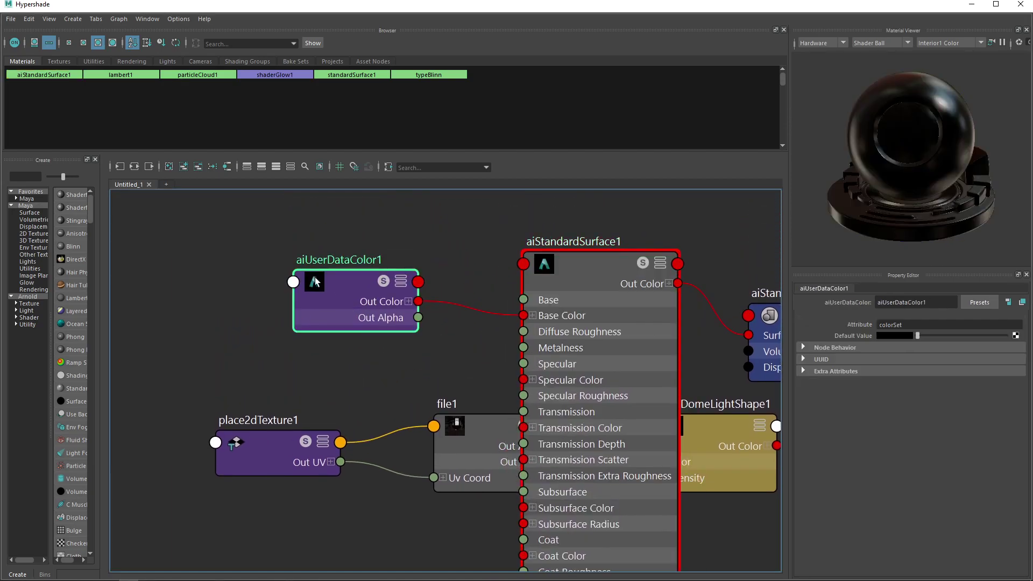
pyautogui.moveTo(355, 293); pyautogui.dragTo(345, 253)
pyautogui.moveTo(913, 325); pyautogui.dragTo(866, 324)
pyautogui.hotkey('ctrl', 'v')
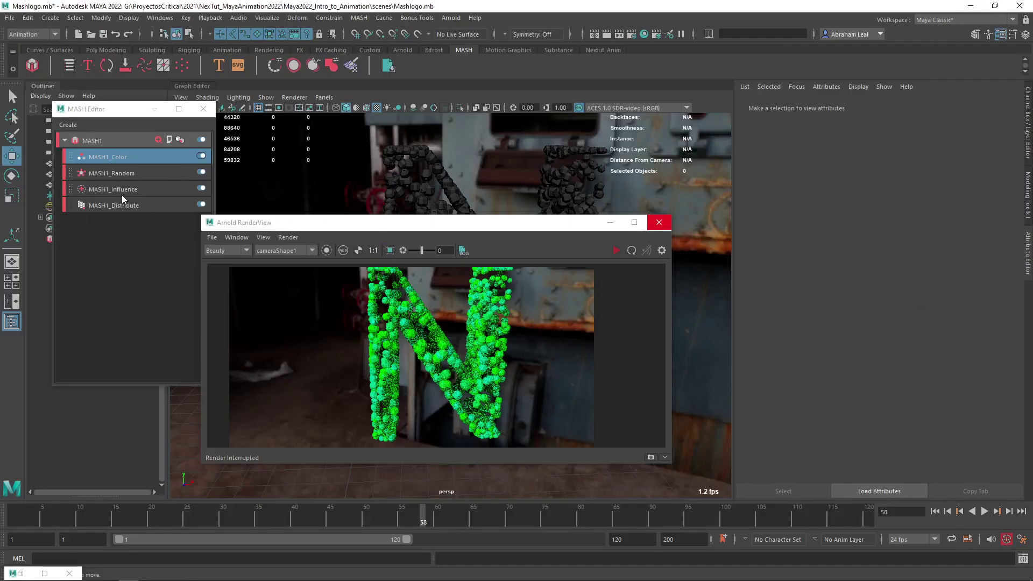
# - Review the color set name, the ReproMesh's Arnold vertex color export option and the Repro node's Color Per Vertex output
pyautogui.click(109, 159)
pyautogui.moveTo(120, 108); pyautogui.dragTo(236, 124)
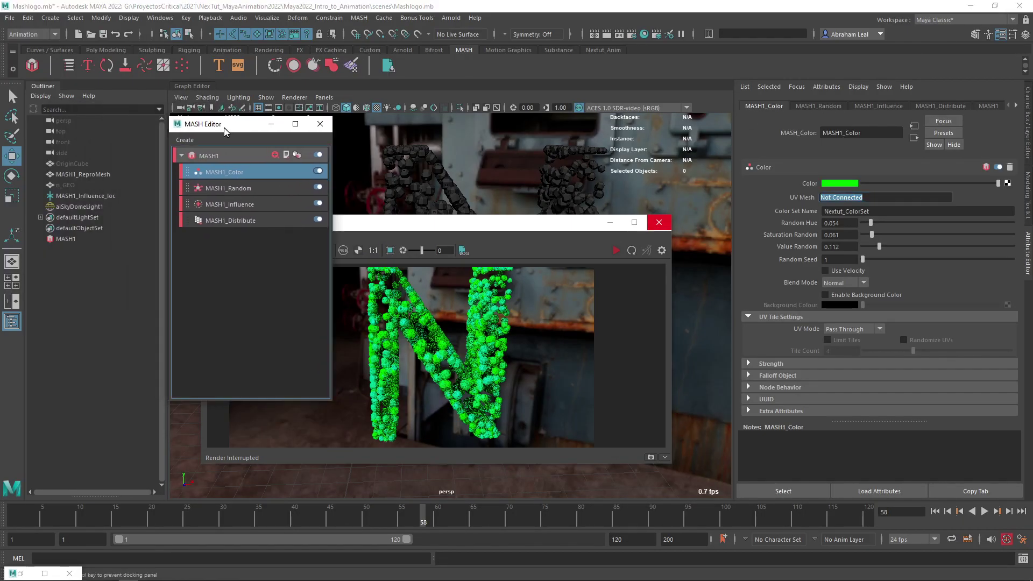
pyautogui.click(70, 174)
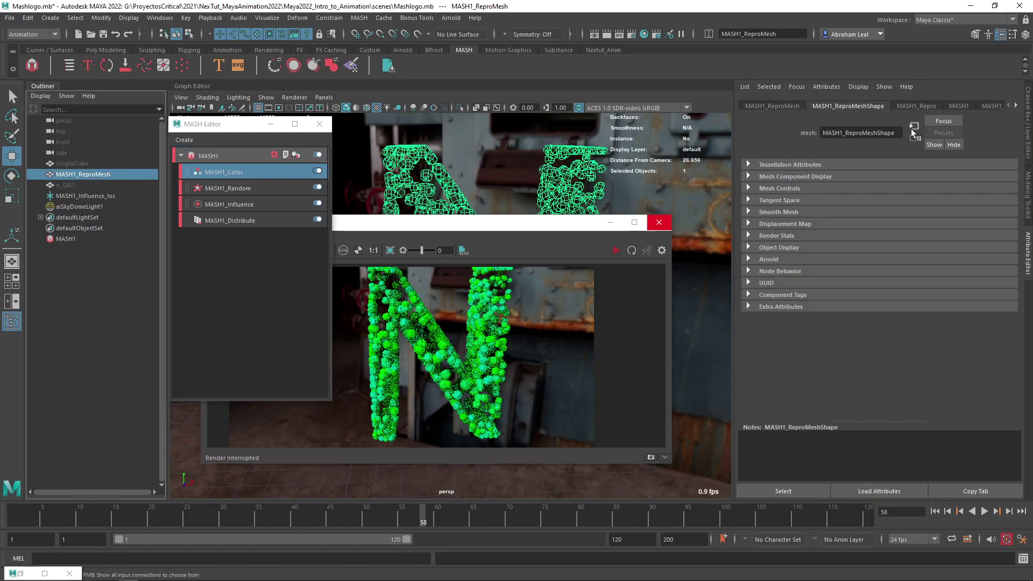
pyautogui.click(748, 258)
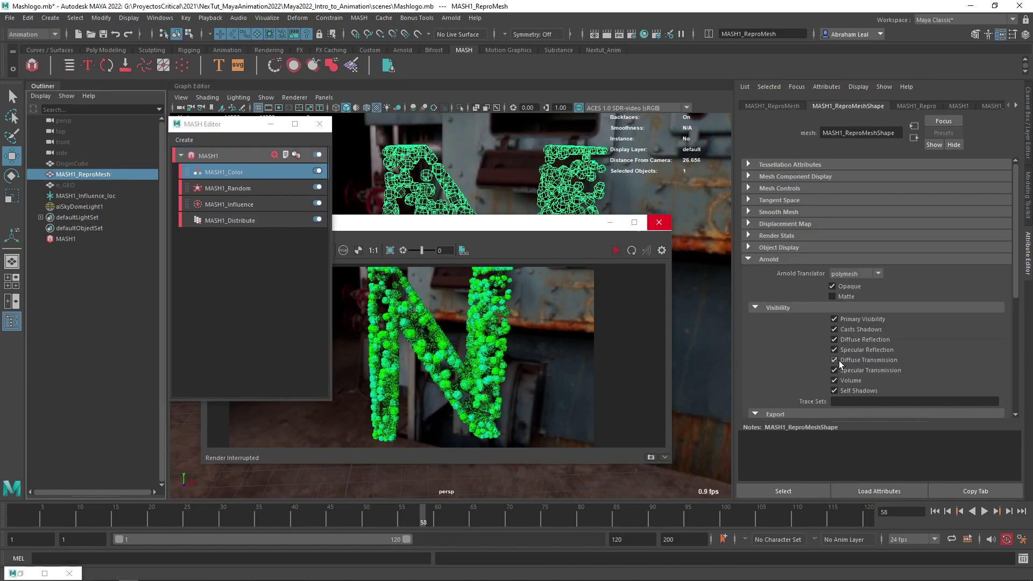
pyautogui.scroll(-2, 860, 341)
pyautogui.scroll(-2, 870, 341)
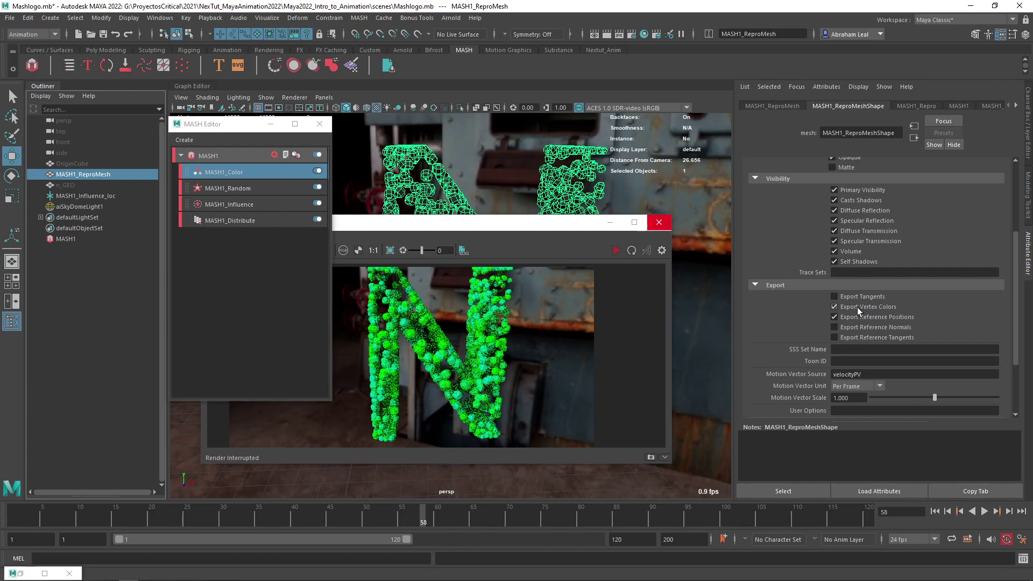
pyautogui.click(917, 106)
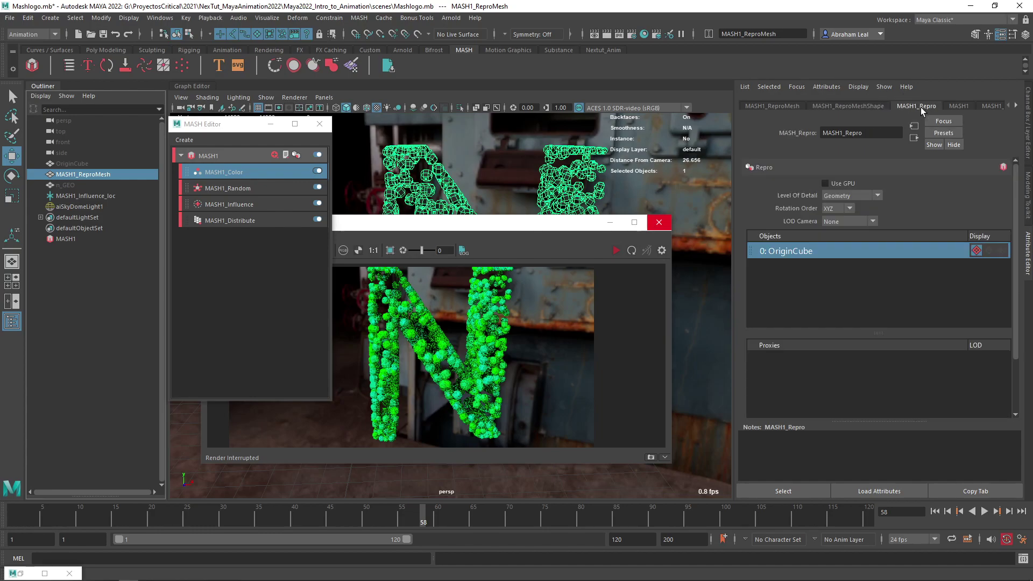
pyautogui.scroll(-2, 826, 366)
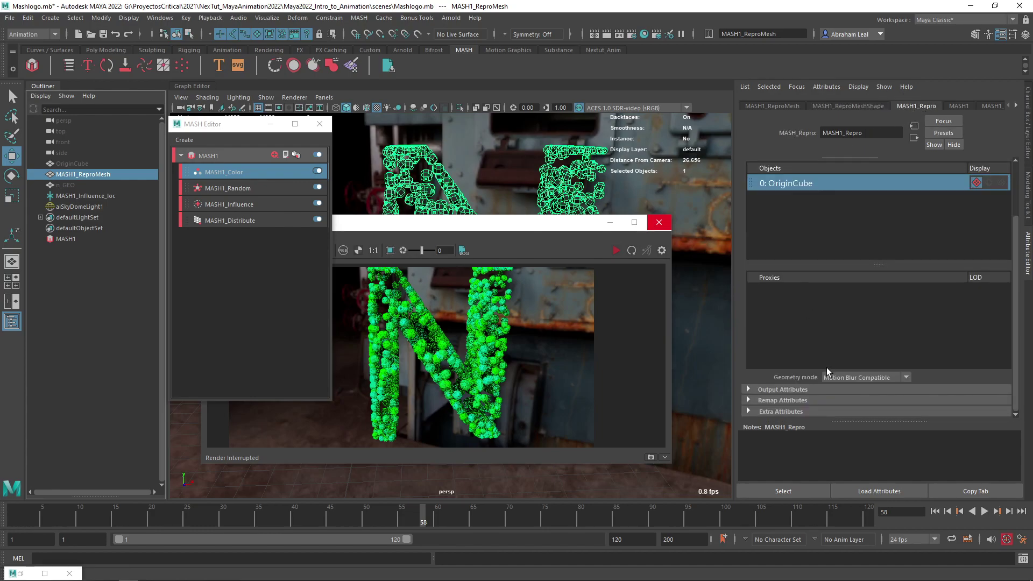
pyautogui.click(761, 388)
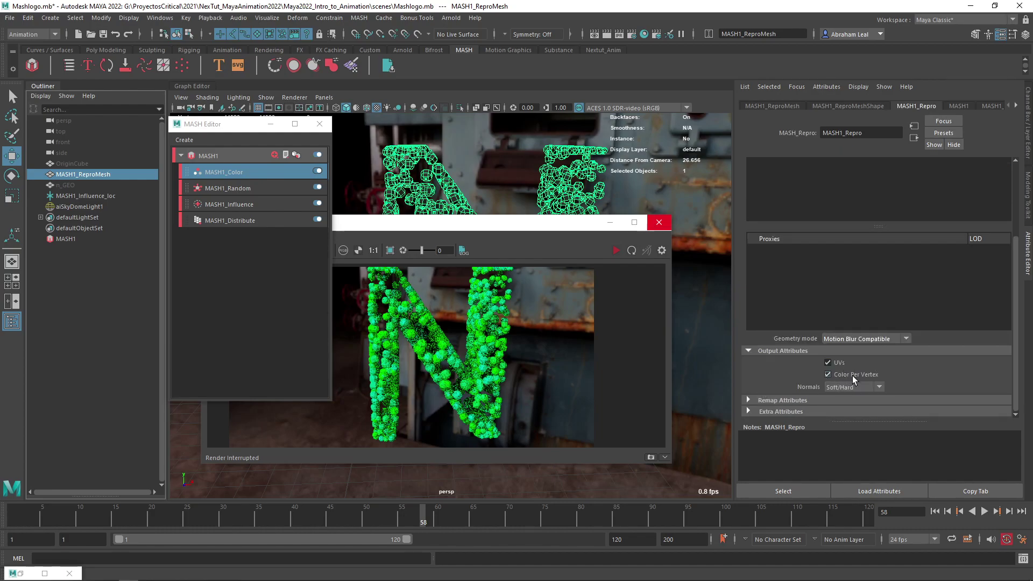
# - Re-render the N to check its colors with the renamed color set, then stop the render
pyautogui.click(616, 250)
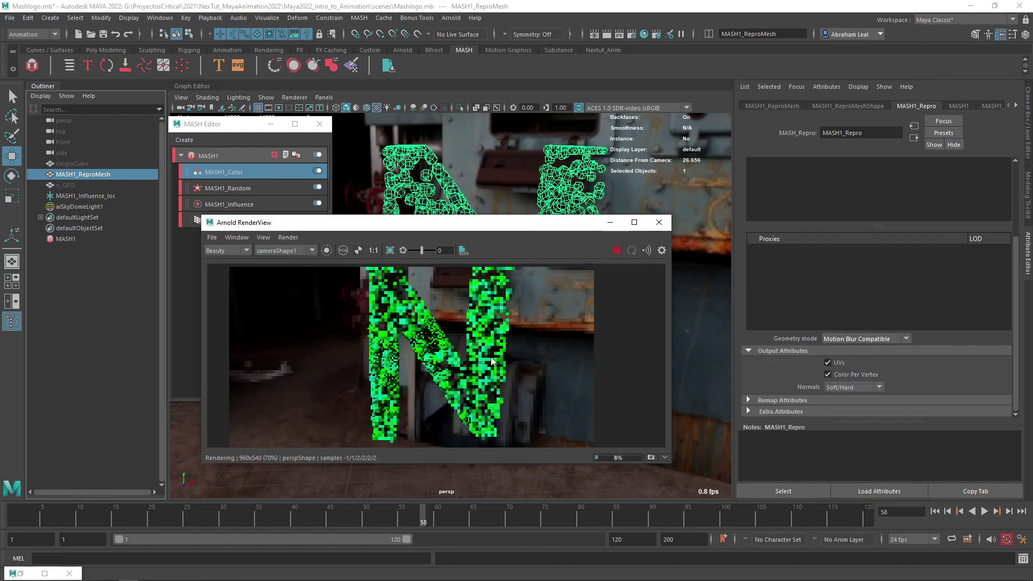
pyautogui.click(616, 250)
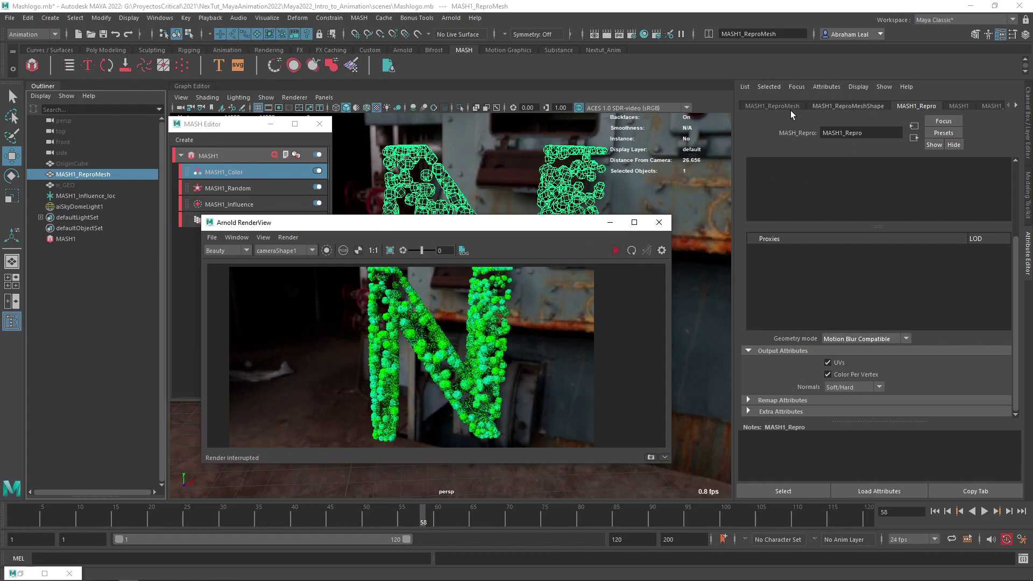
# - Key the MASH1_Color node's green Color attribute at frame 1
pyautogui.click(1015, 105)
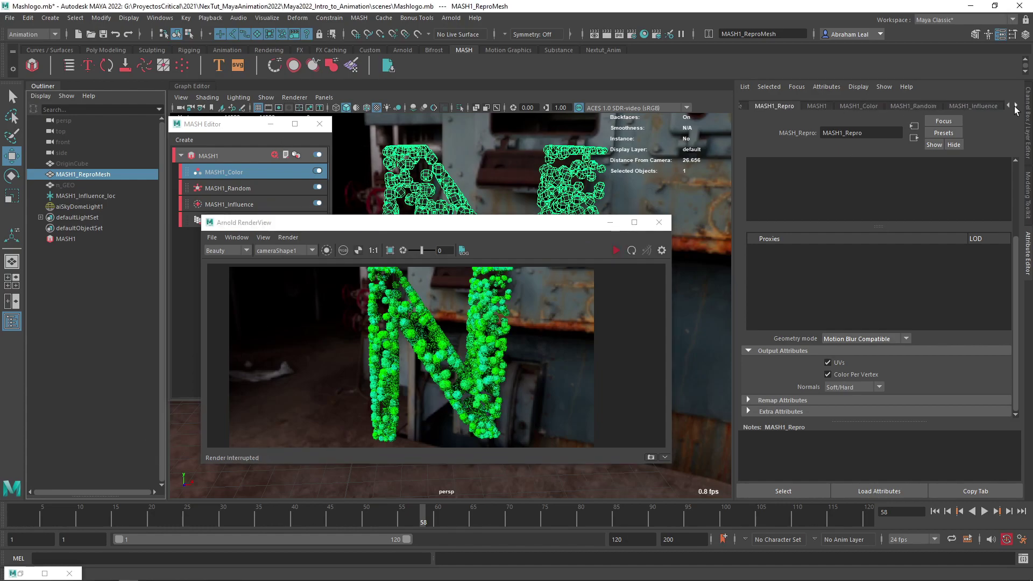
pyautogui.click(858, 105)
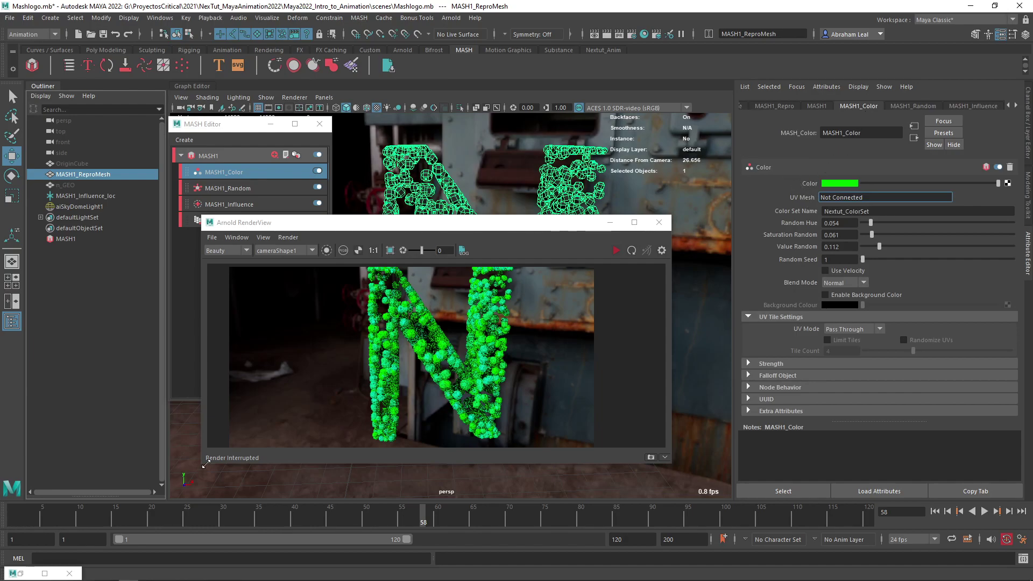
pyautogui.rightClick(805, 186)
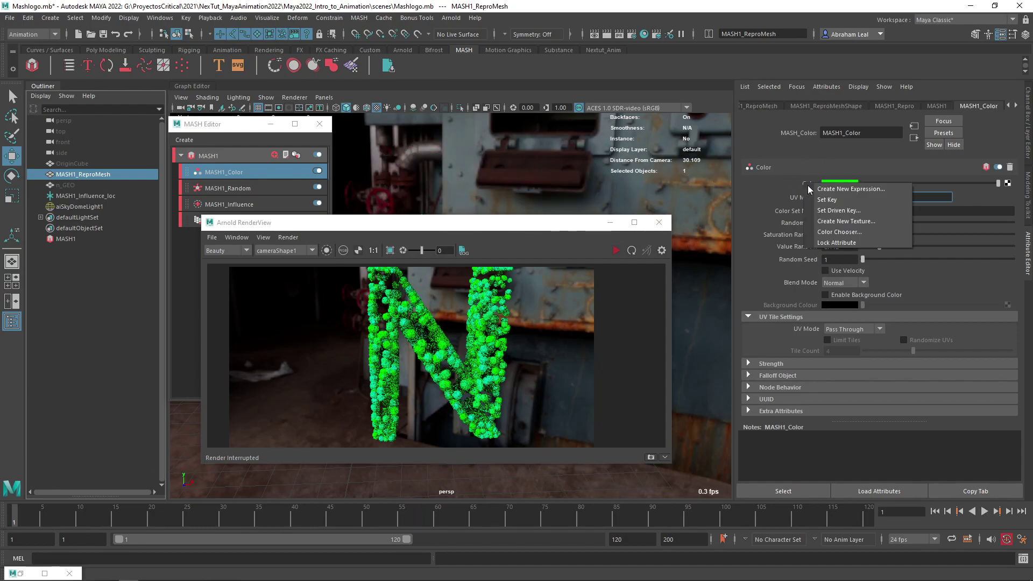
pyautogui.click(840, 199)
# - Key the MASH1_Color node's same green Color at frame 120, the end of the animation
pyautogui.moveTo(571, 526); pyautogui.dragTo(872, 525)
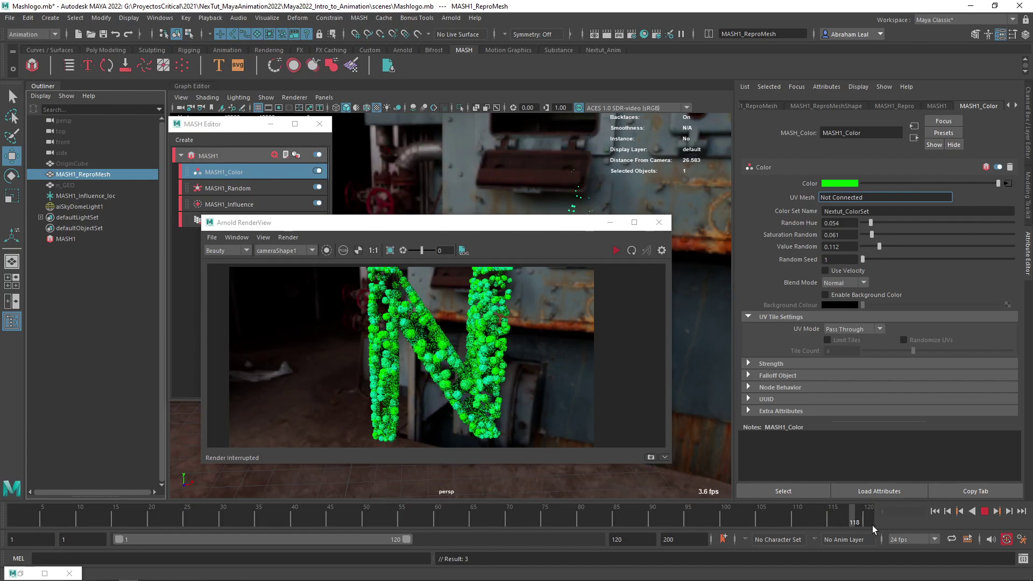
pyautogui.rightClick(822, 188)
pyautogui.click(836, 205)
pyautogui.click(888, 142)
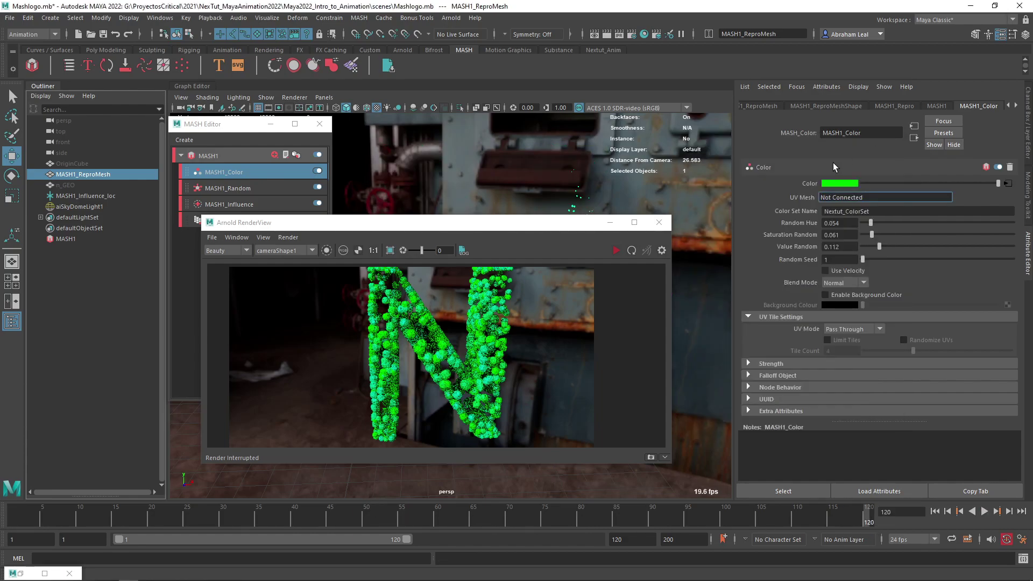
pyautogui.rightClick(805, 182)
pyautogui.click(866, 189)
# - At frame 60, shift the MASH1_Color node's Color hue from green to turquoise and key it
pyautogui.moveTo(565, 511); pyautogui.dragTo(440, 517)
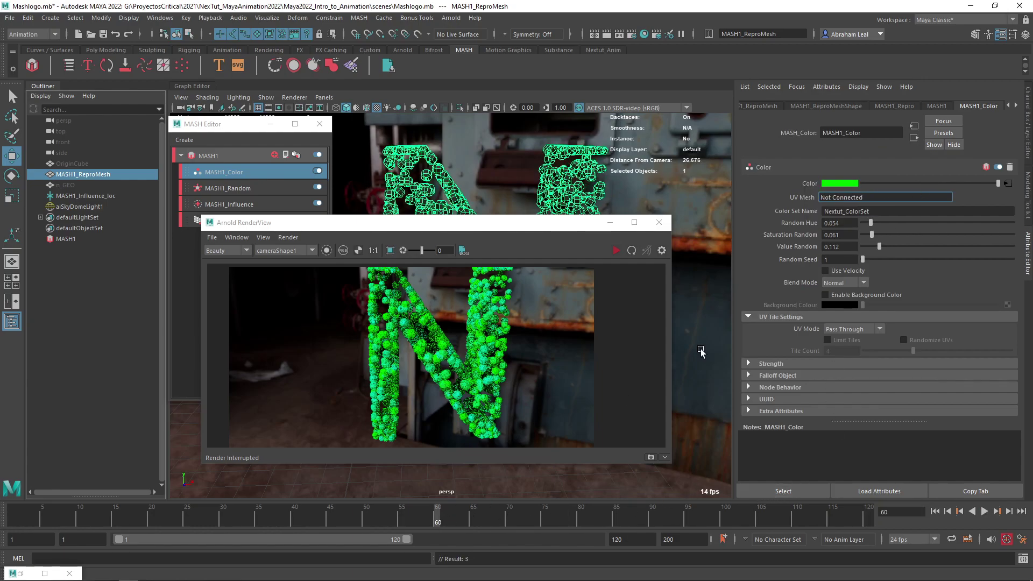
pyautogui.click(842, 183)
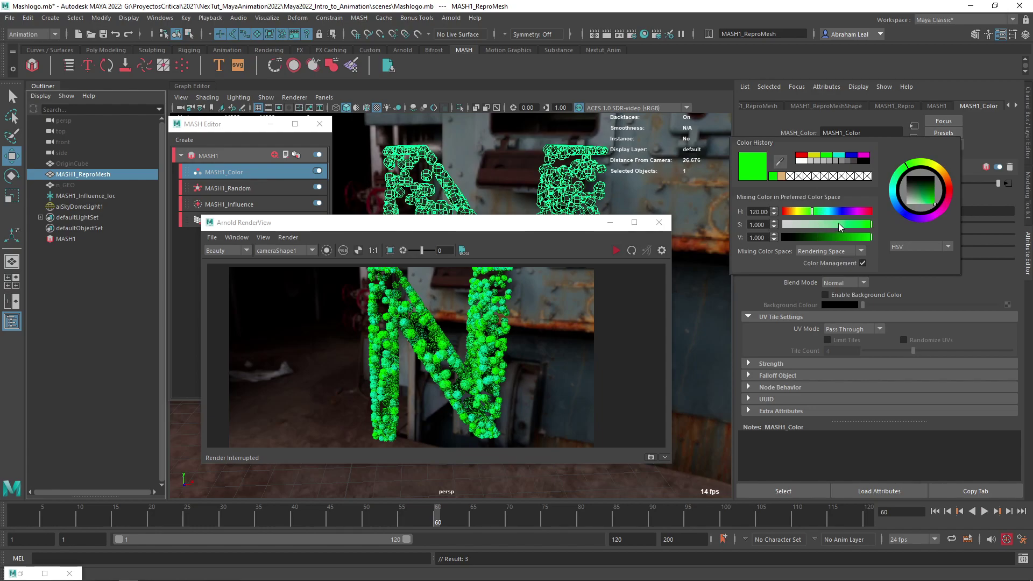
pyautogui.moveTo(815, 210); pyautogui.dragTo(826, 213)
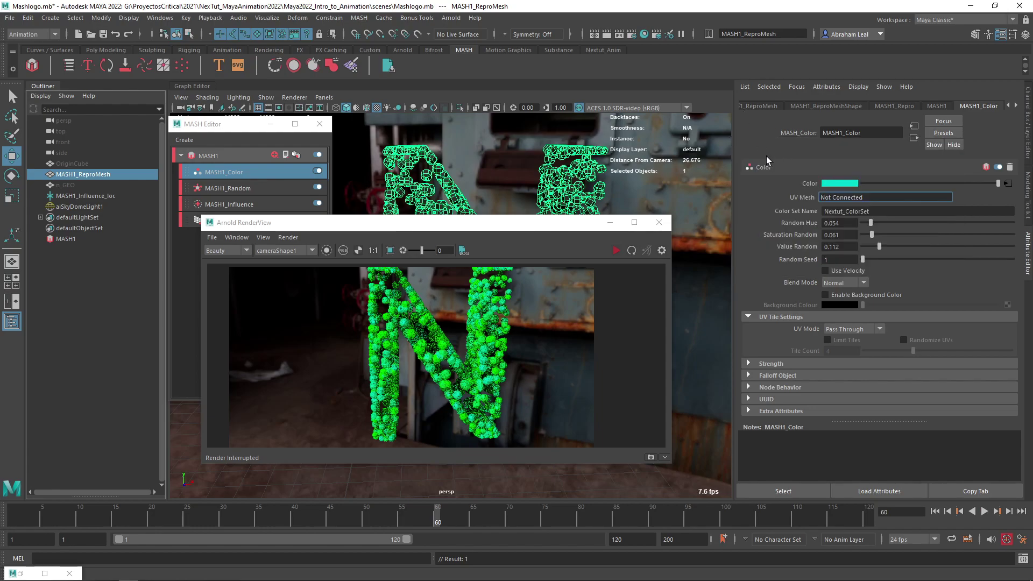
pyautogui.rightClick(799, 186)
pyautogui.click(831, 195)
# - Play the animation, start the Arnold render at frame 60 and inspect the animated colors at frames 83, 94, 113 and 21
pyautogui.hotkey('alt', 'v')
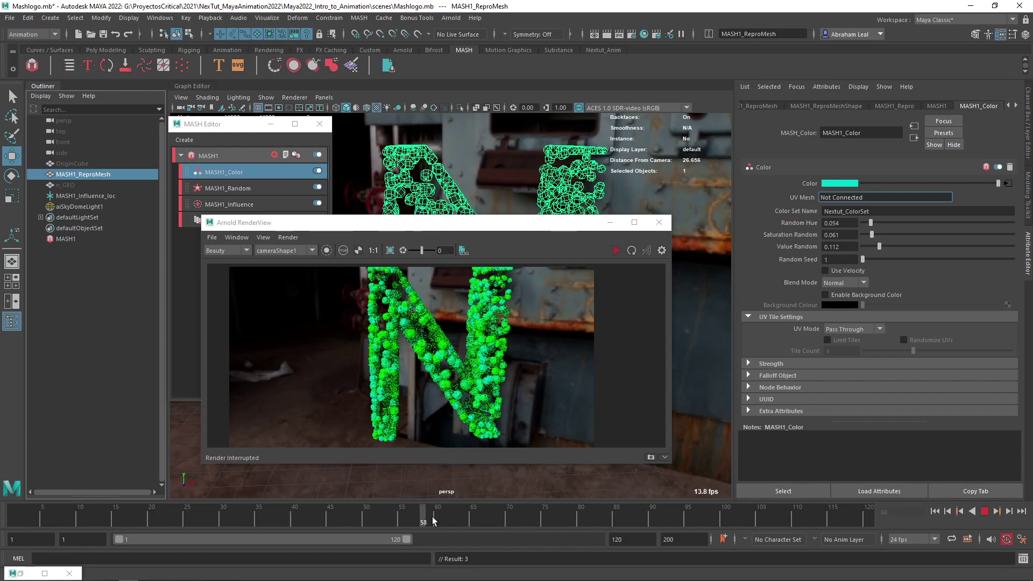
pyautogui.click(435, 516)
pyautogui.click(616, 250)
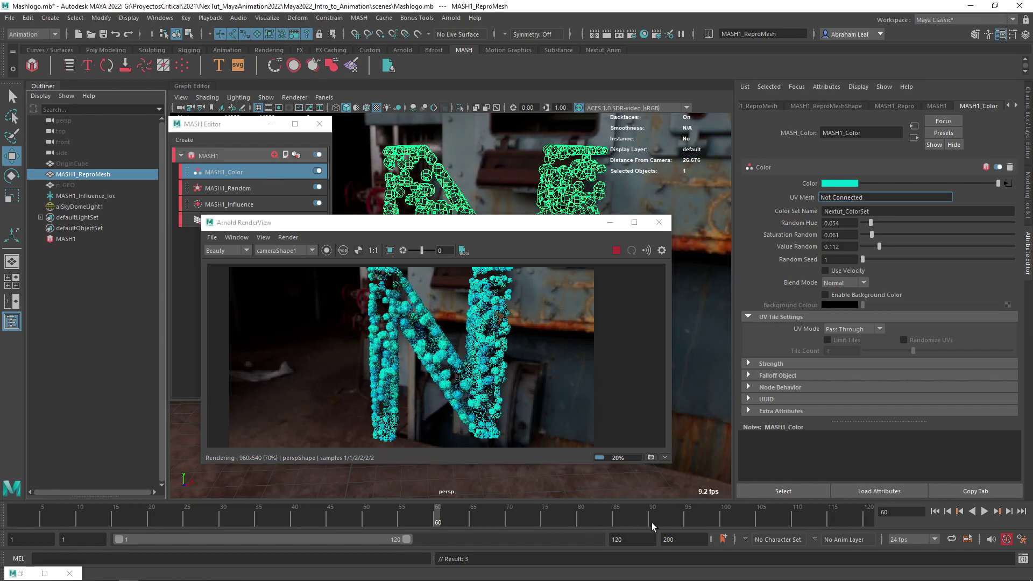
pyautogui.moveTo(674, 519); pyautogui.dragTo(681, 518)
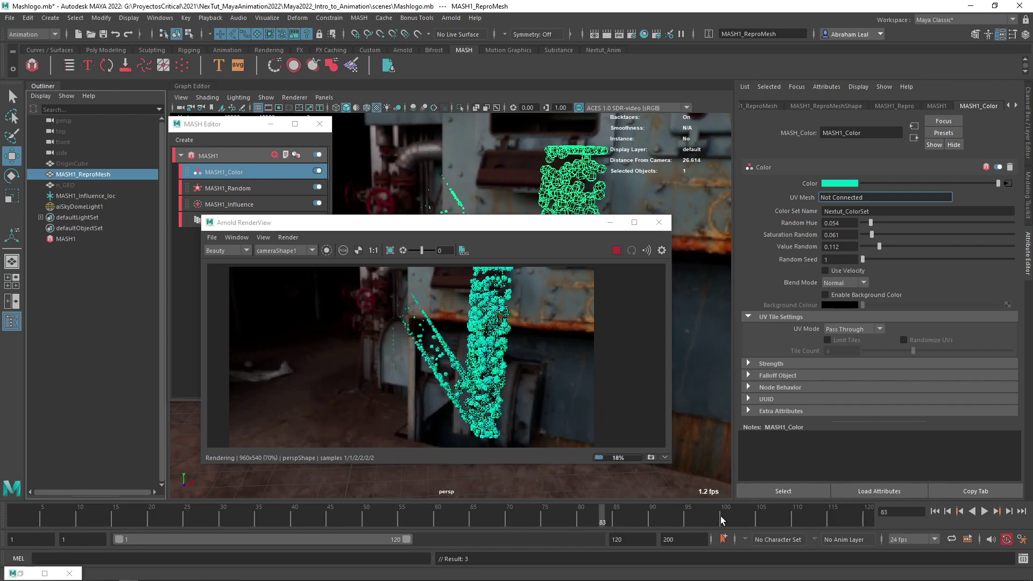
pyautogui.click(744, 524)
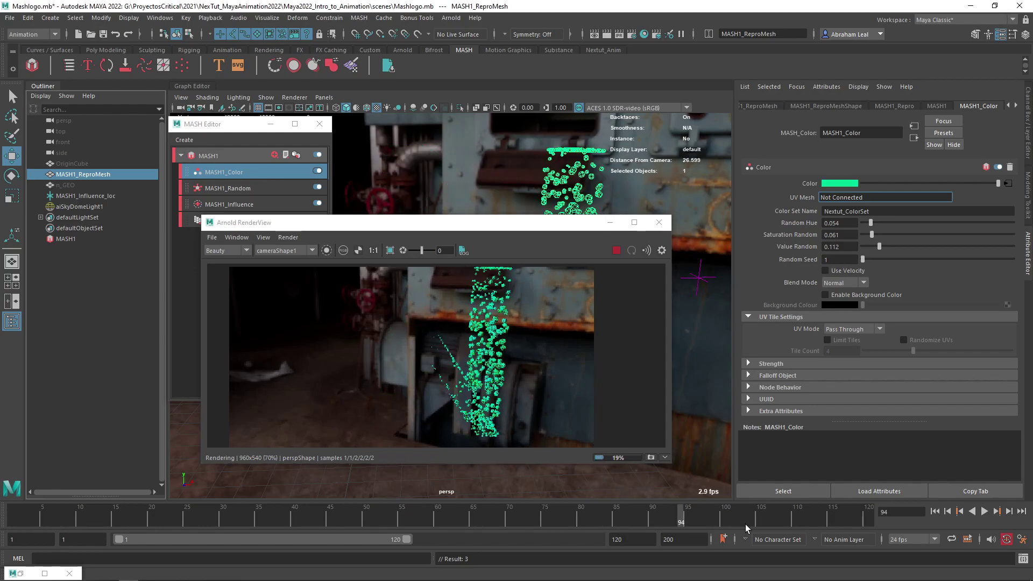
pyautogui.click(816, 519)
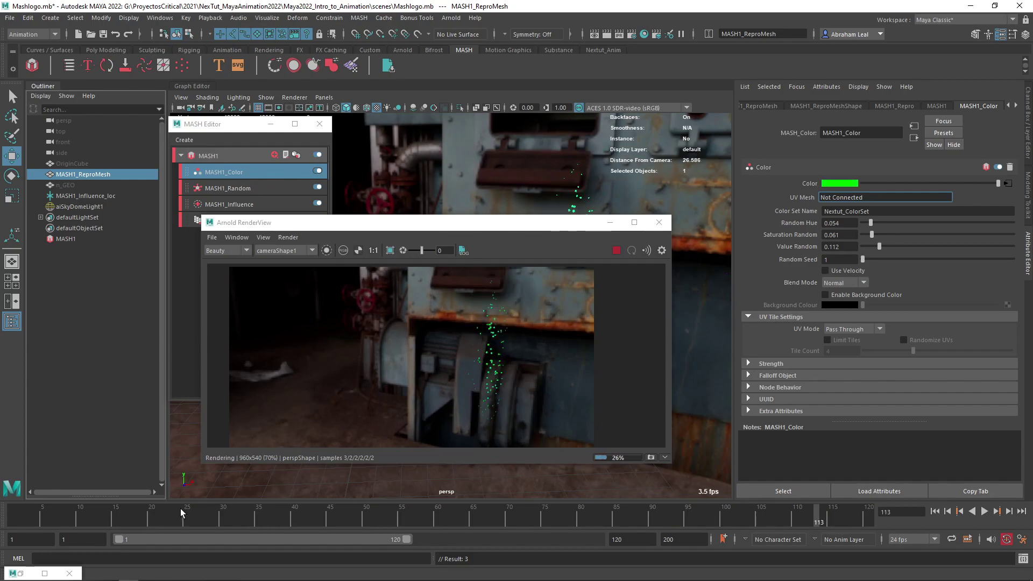
pyautogui.click(159, 517)
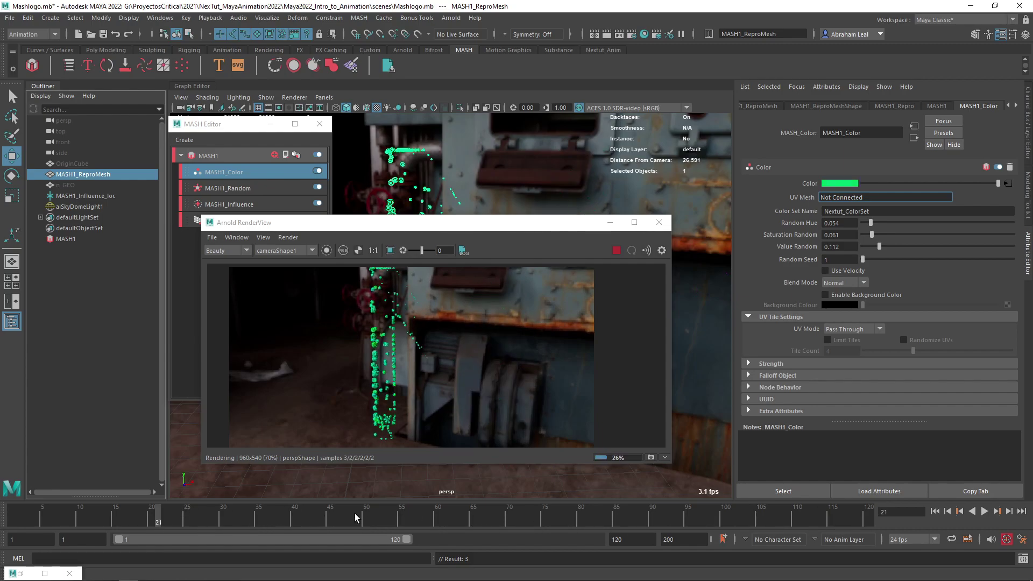